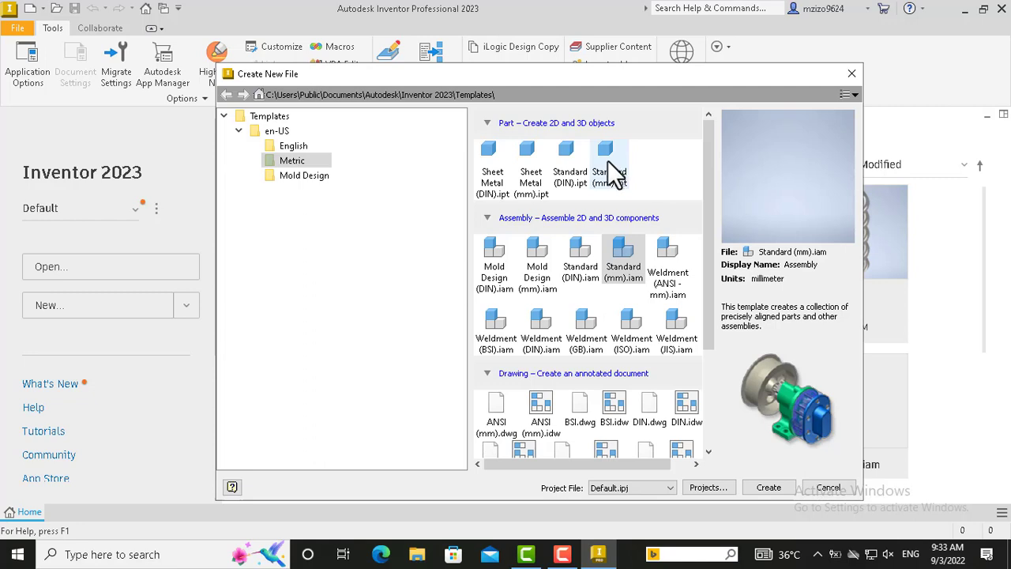
# - Create a new part from the English Standard (in).ipt template
pyautogui.click(612, 179)
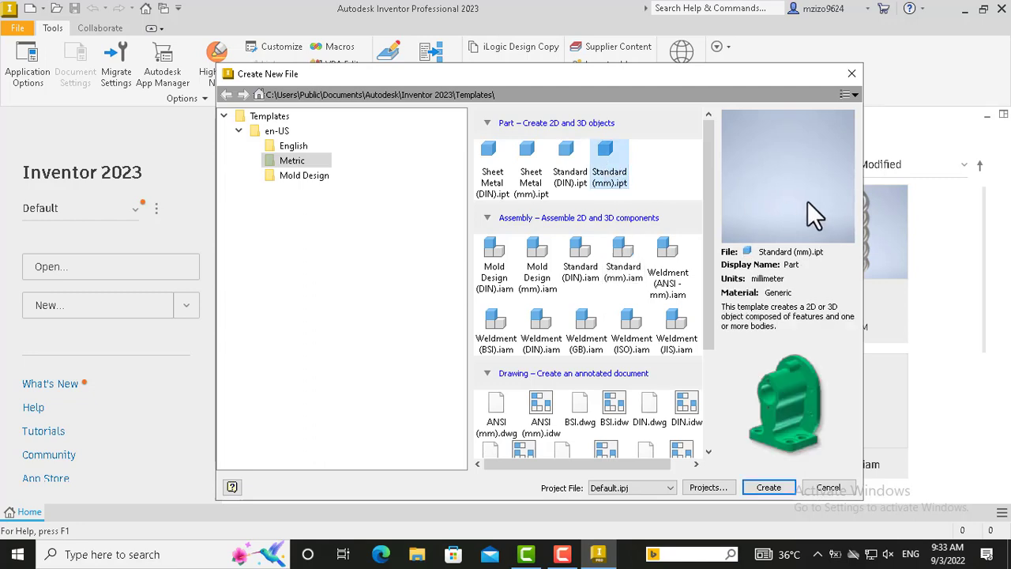
pyautogui.click(306, 145)
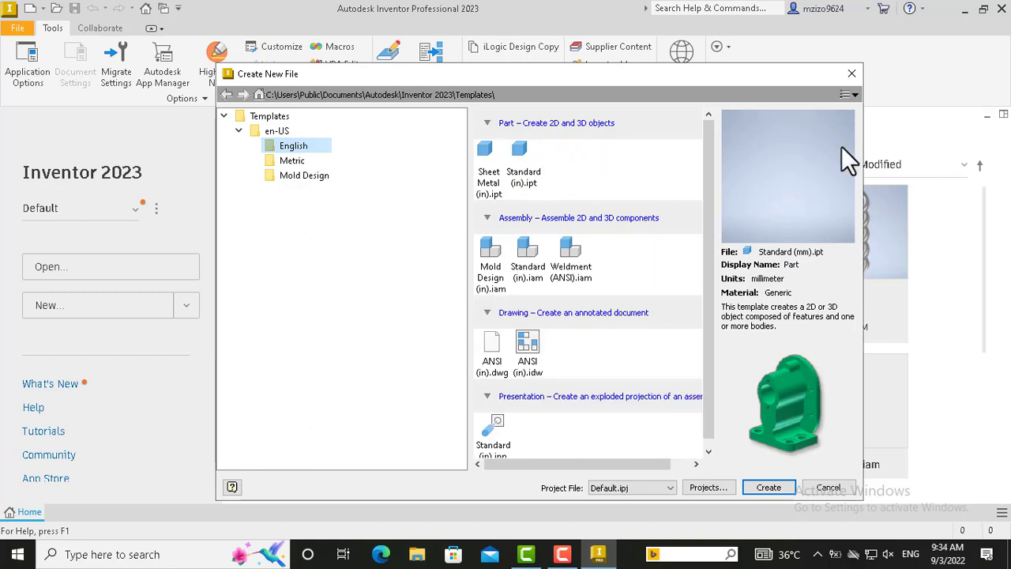
pyautogui.click(520, 176)
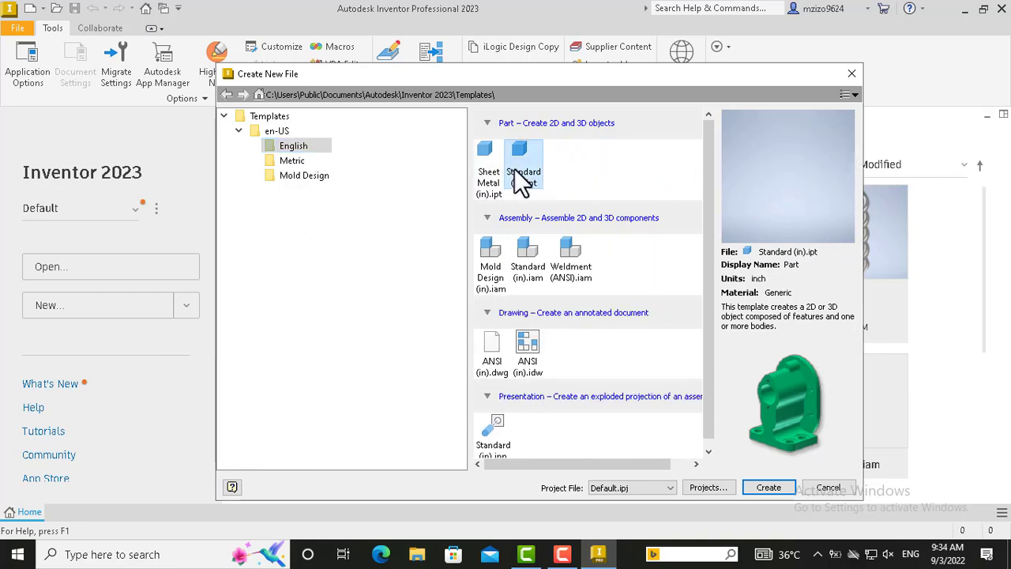
pyautogui.click(768, 488)
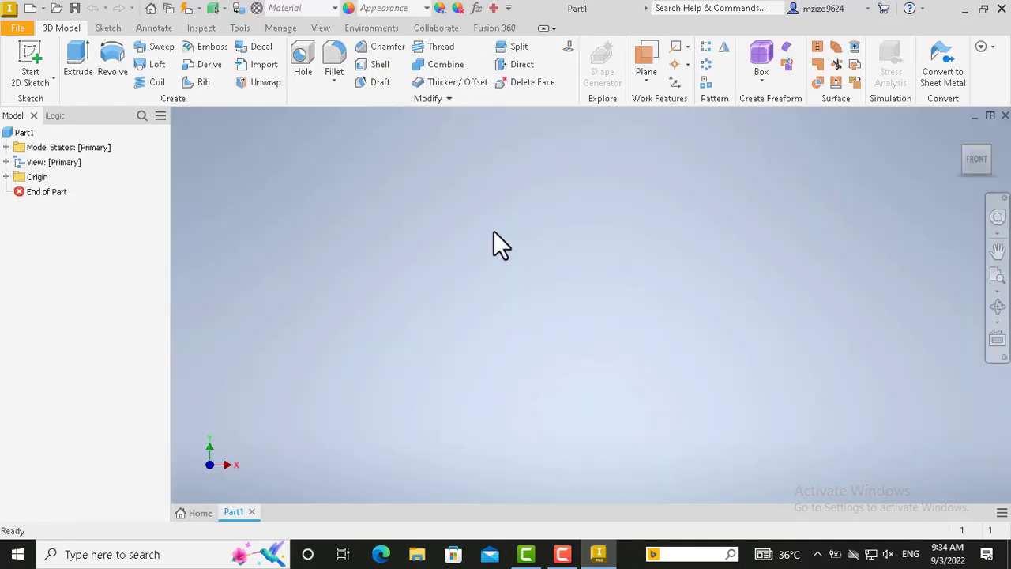
# - Start a 2D sketch on the horizontal XZ origin plane
pyautogui.rightClick(430, 222)
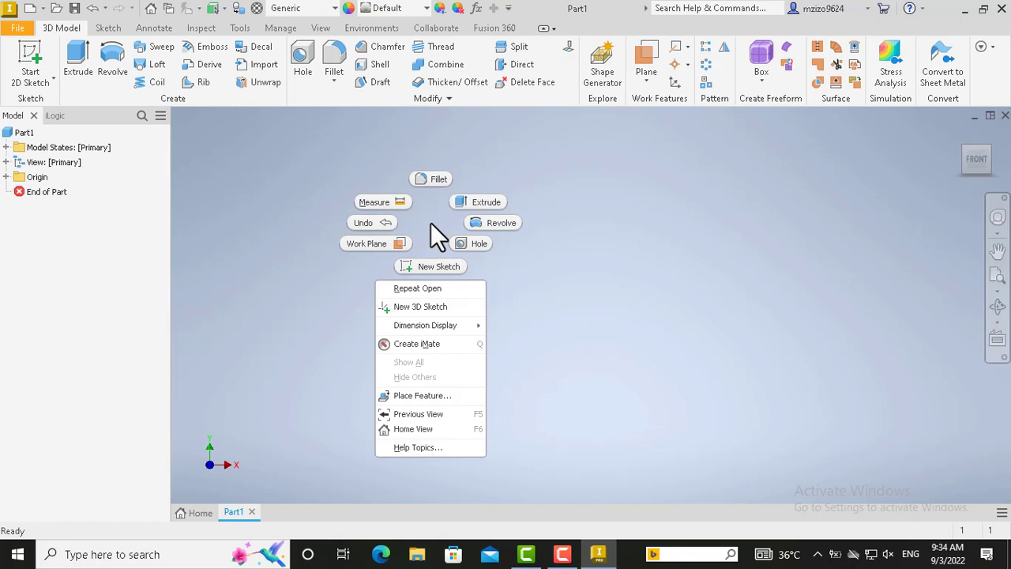
pyautogui.click(439, 269)
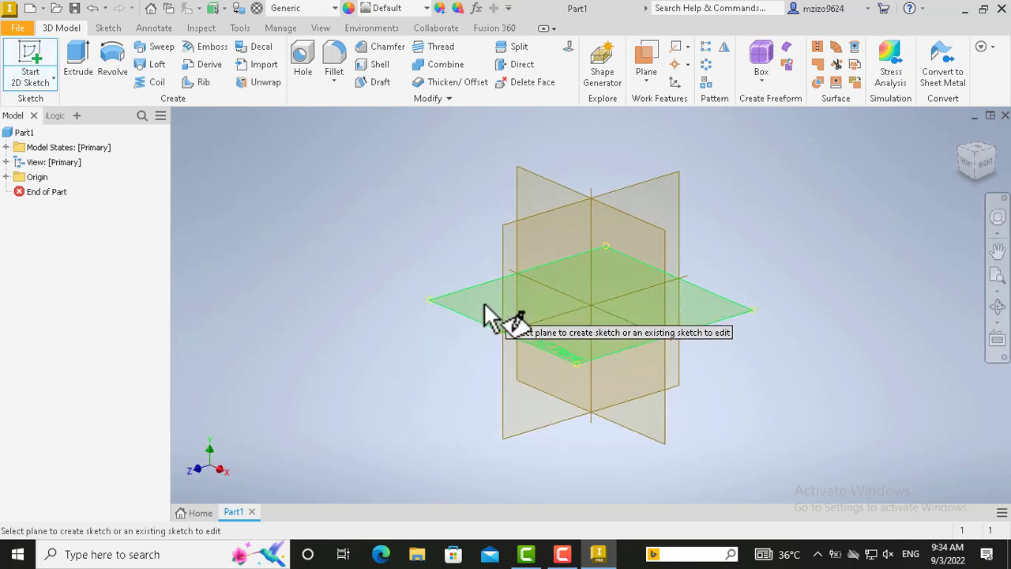
pyautogui.click(483, 302)
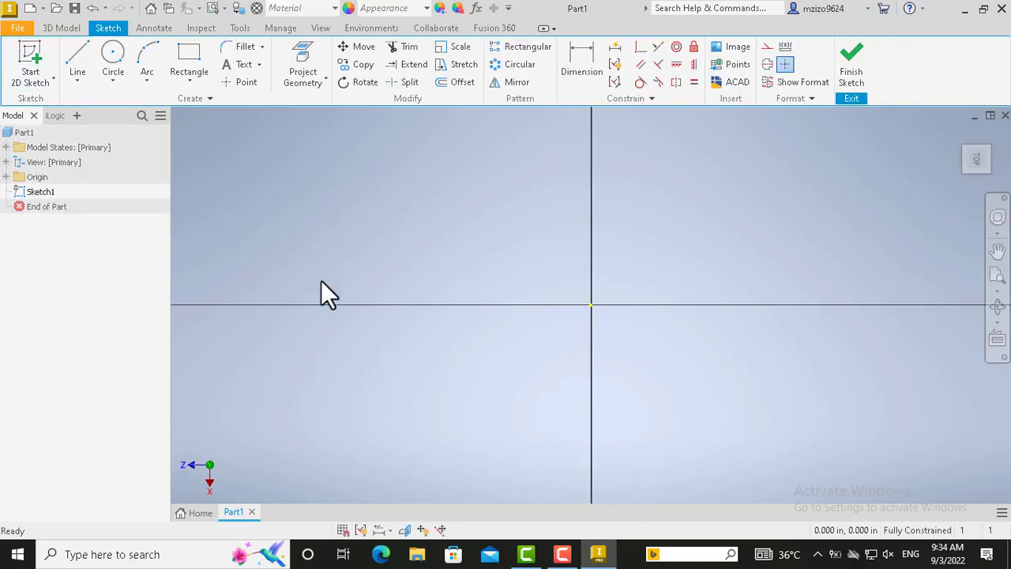
# - Sketch a circle with a 2 in diameter centred on the origin and finish the sketch
pyautogui.click(116, 57)
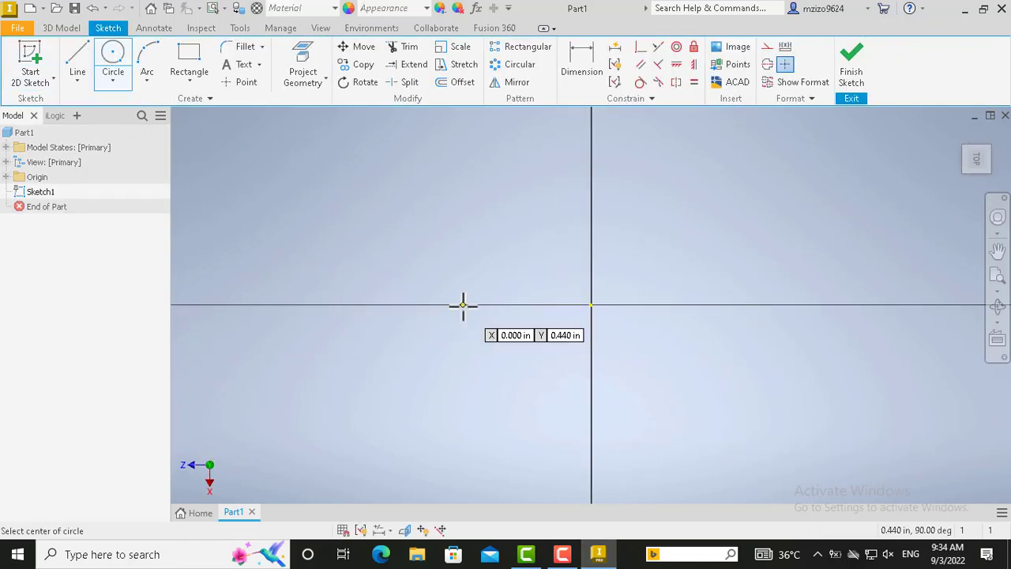
pyautogui.click(592, 305)
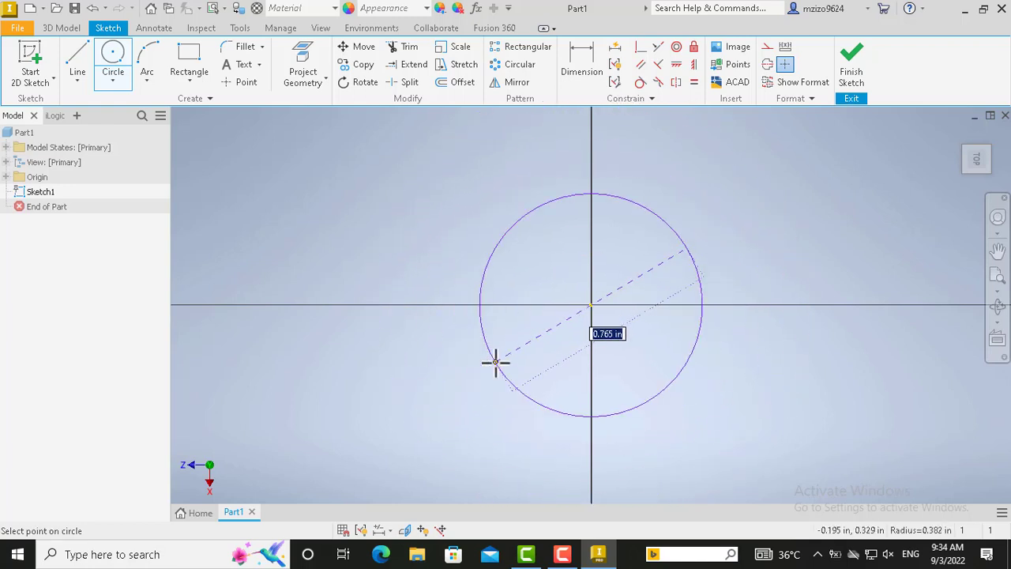
pyautogui.scroll(5, 494, 360)
pyautogui.scroll(-6, 466, 366)
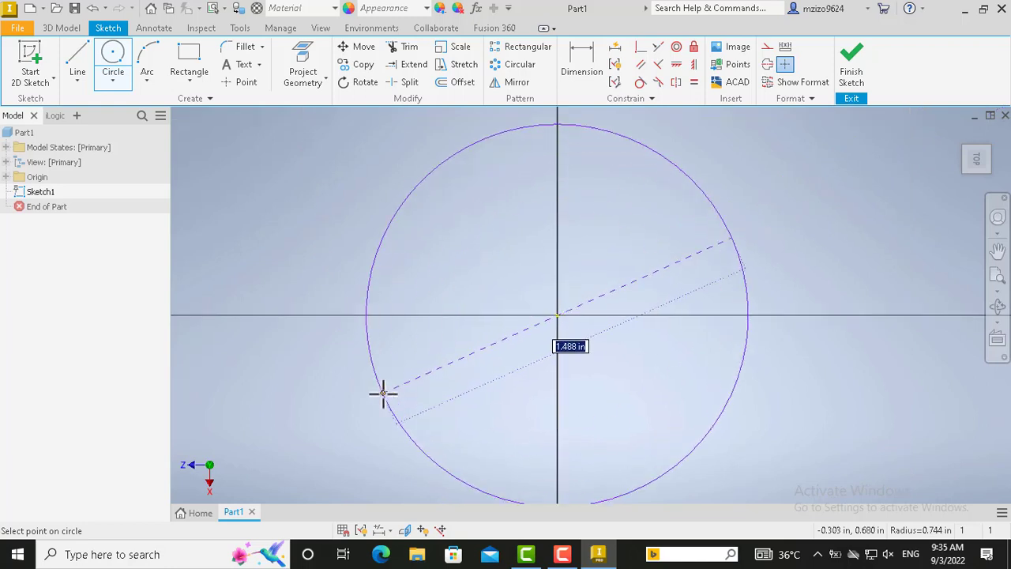
pyautogui.write('2')
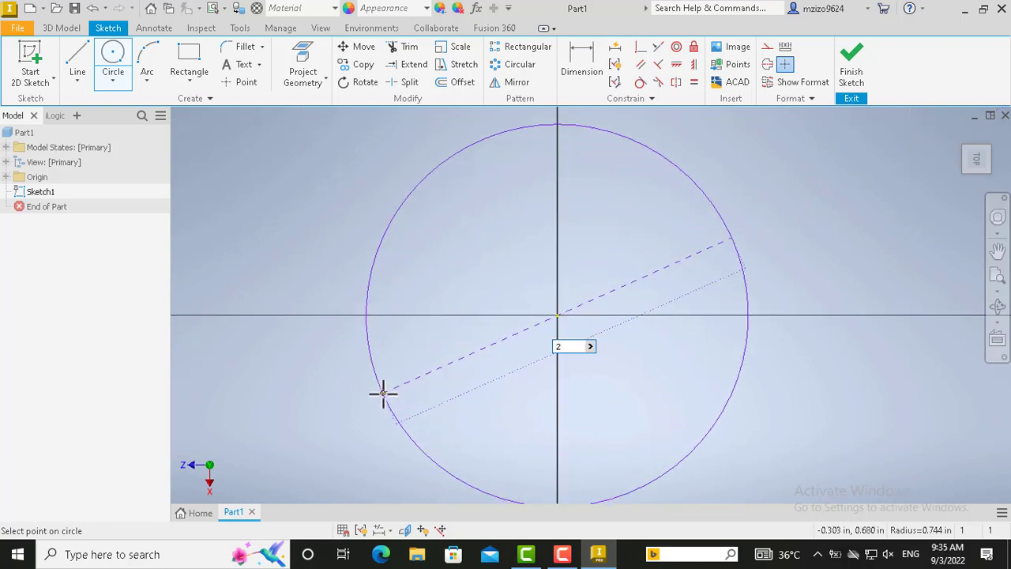
pyautogui.press('Return')
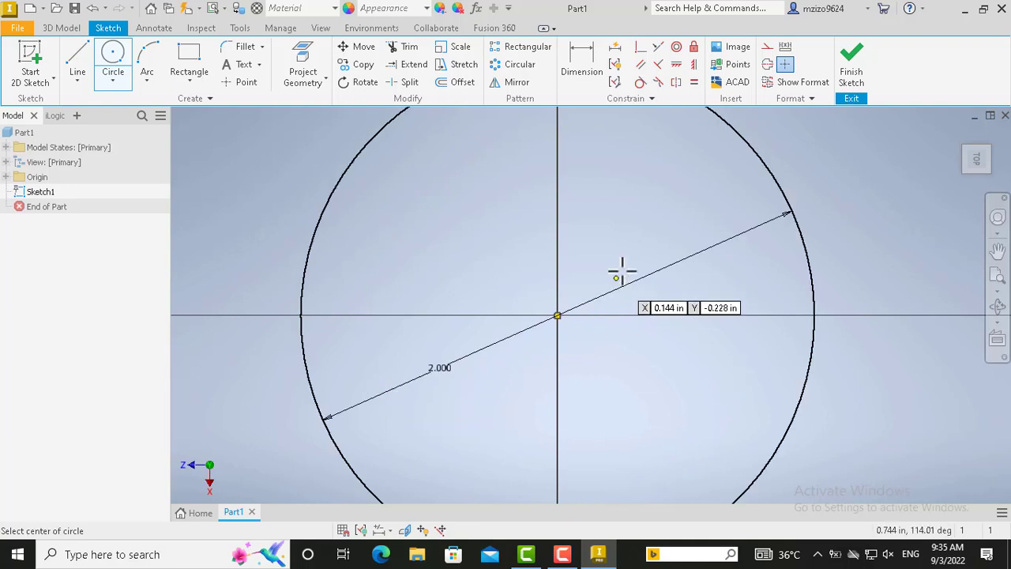
pyautogui.scroll(-3, 623, 268)
pyautogui.scroll(2, 623, 268)
pyautogui.scroll(2, 623, 268)
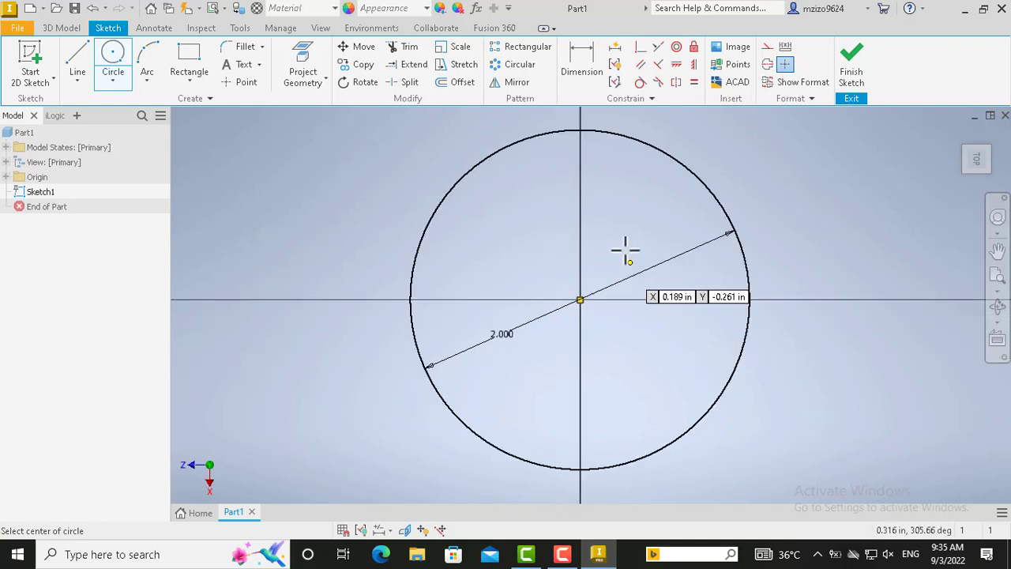
pyautogui.click(860, 58)
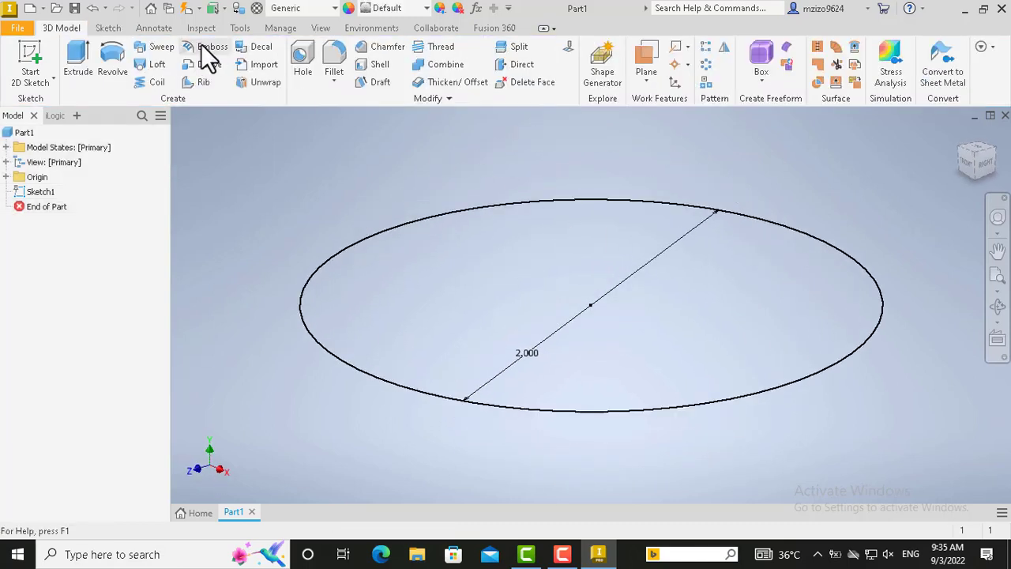
# - Extrude the circle upward 0.25 in into a solid disc
pyautogui.click(79, 57)
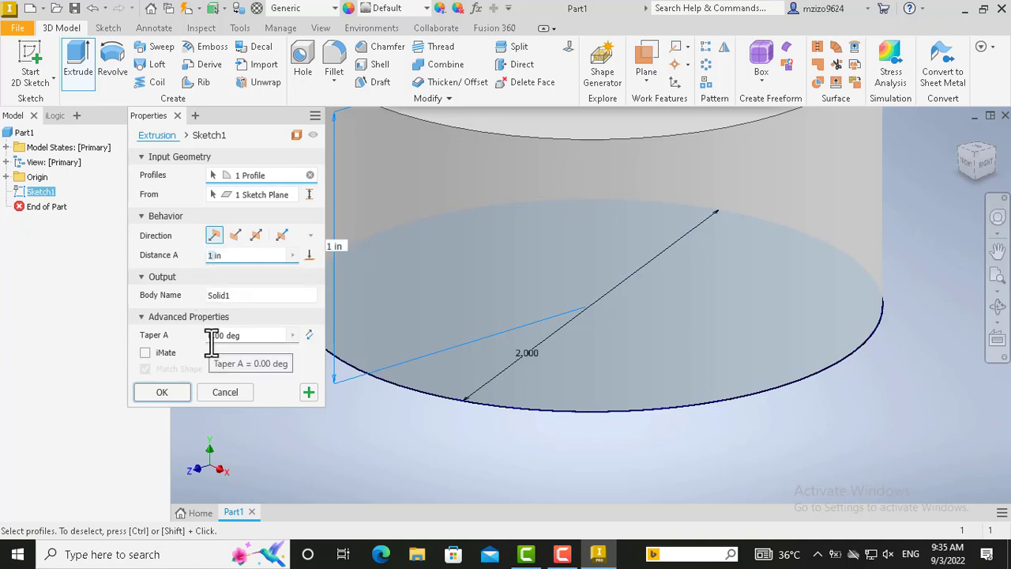
pyautogui.write('0.25')
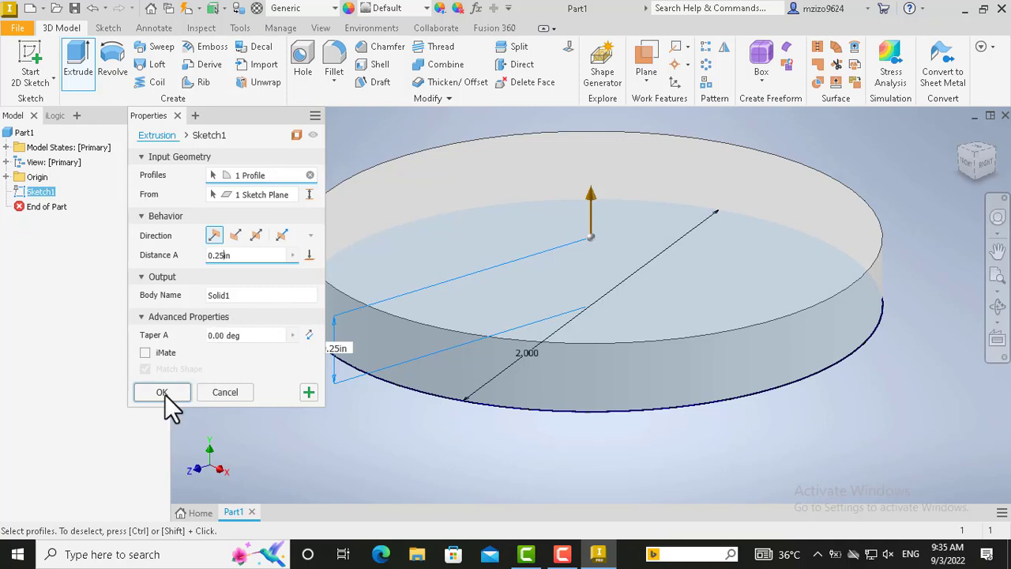
pyautogui.click(165, 392)
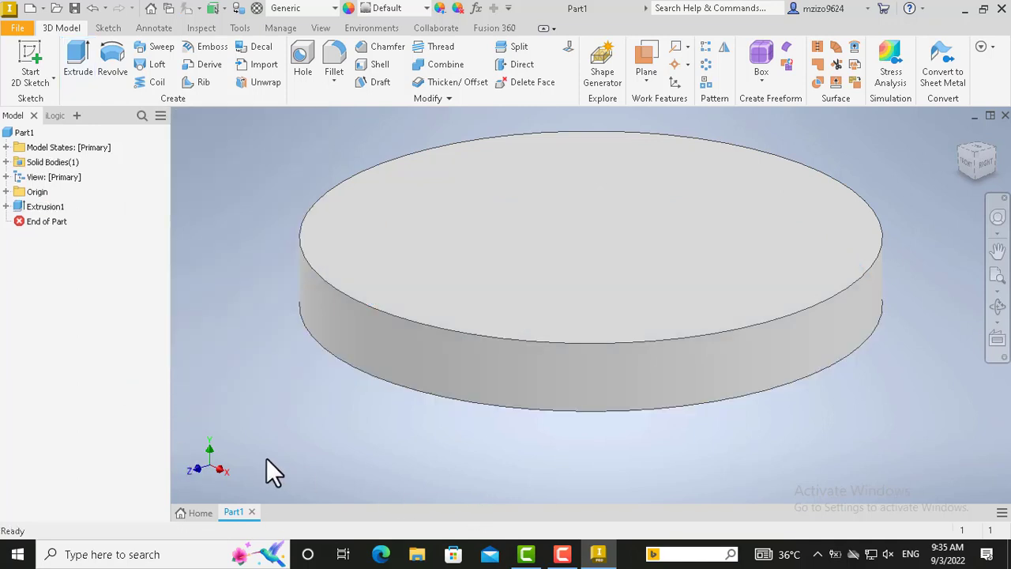
# - Apply the Chrome - Polished appearance from the Inventor Material Library to the disc
pyautogui.click(428, 10)
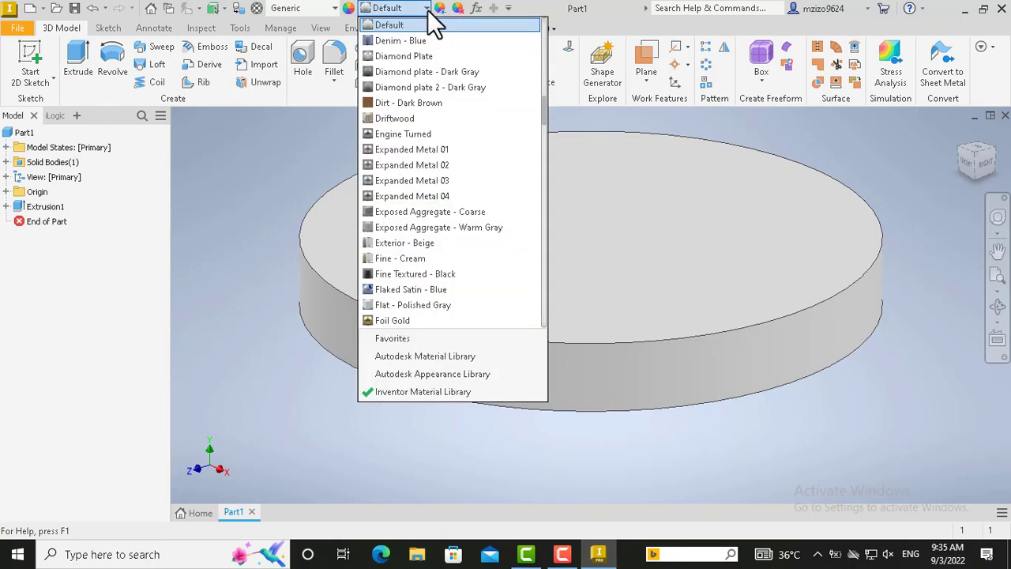
pyautogui.scroll(7, 434, 25)
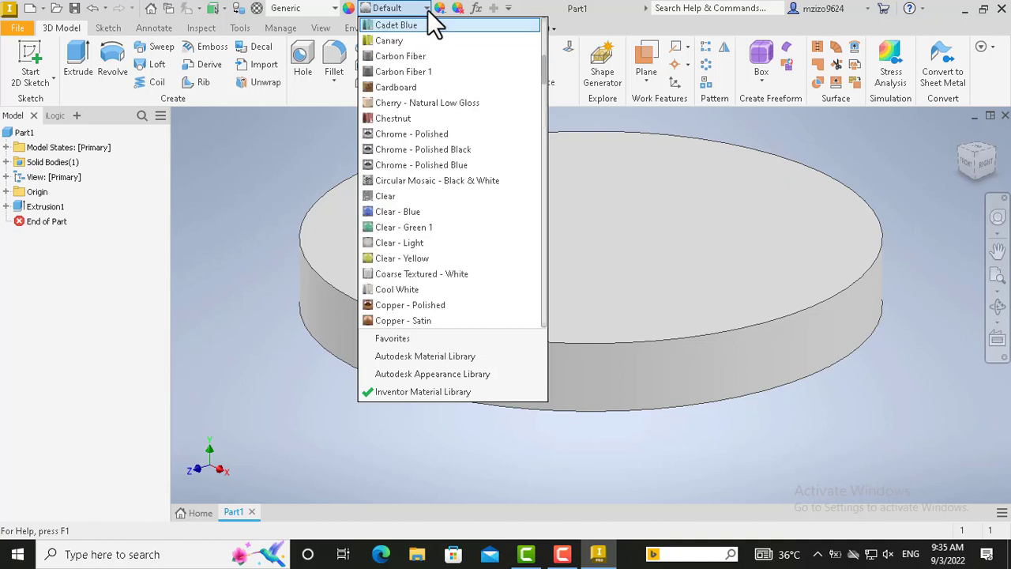
pyautogui.click(419, 133)
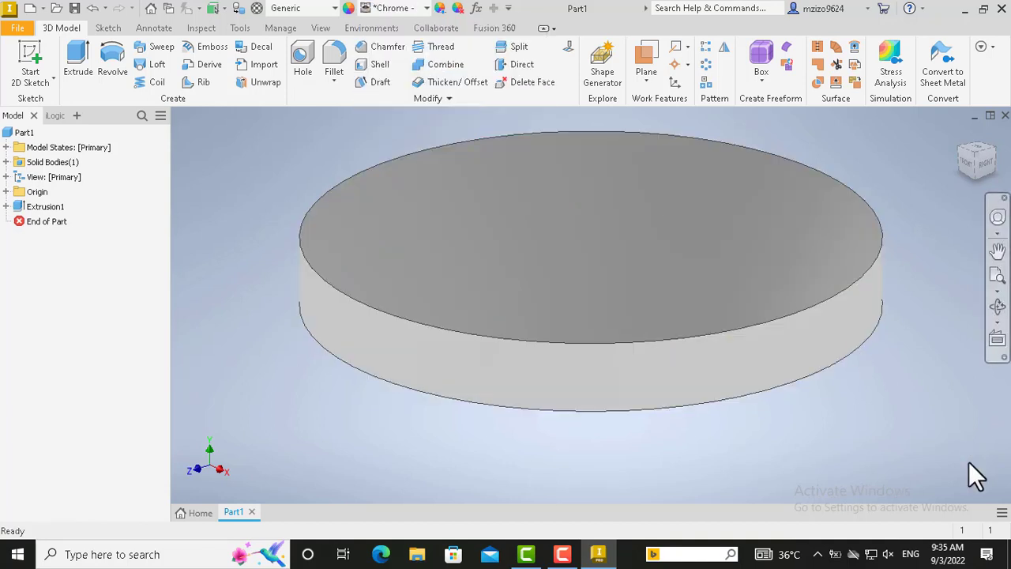
# - Start a new sketch on the disc's flat upper face
pyautogui.click(997, 306)
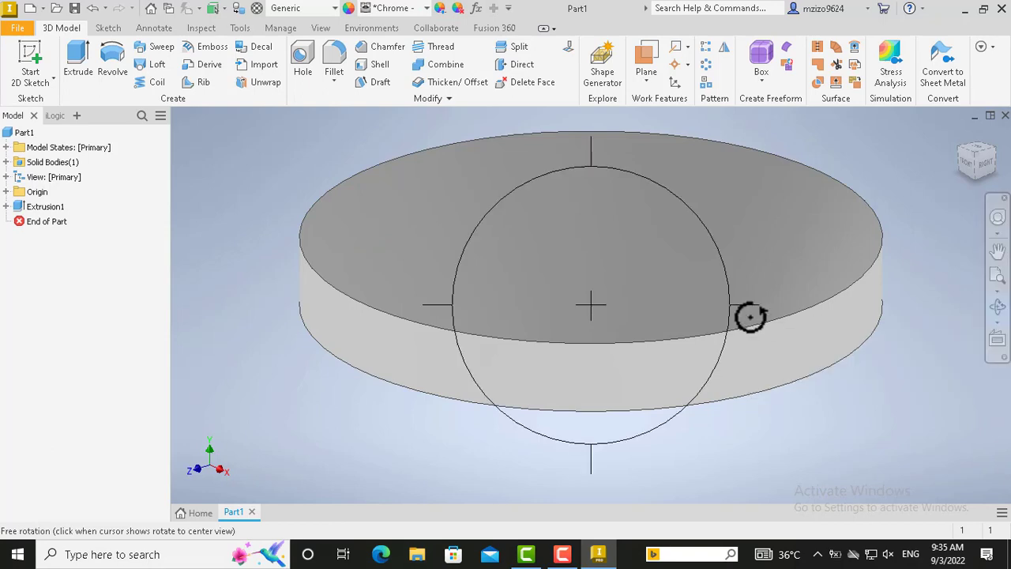
pyautogui.moveTo(668, 302); pyautogui.dragTo(713, 334)
pyautogui.press('Escape')
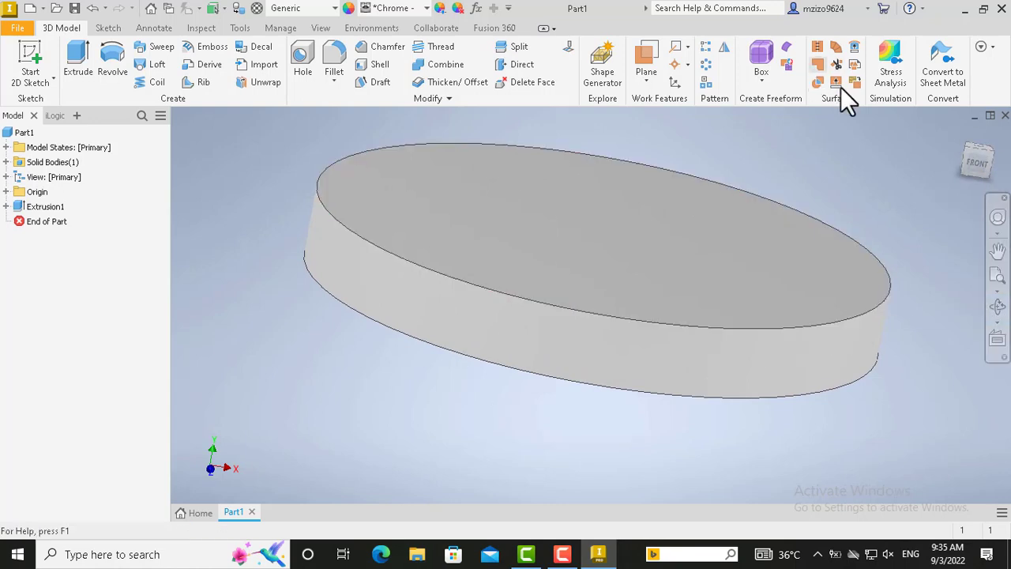
pyautogui.click(695, 261)
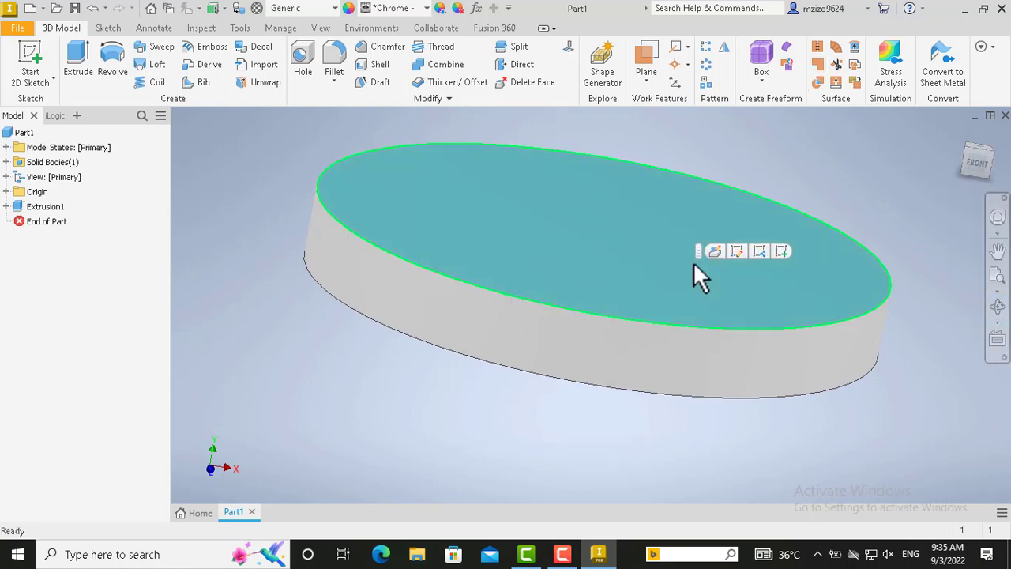
pyautogui.click(780, 249)
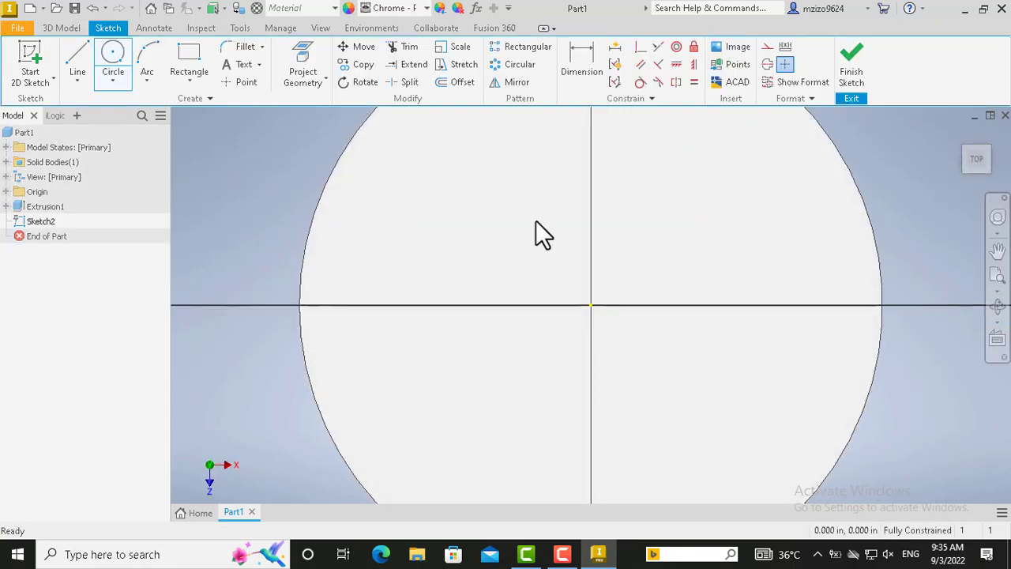
# - Sketch a 1.75 in diameter circle concentric with the disc and finish the sketch
pyautogui.scroll(5, 605, 229)
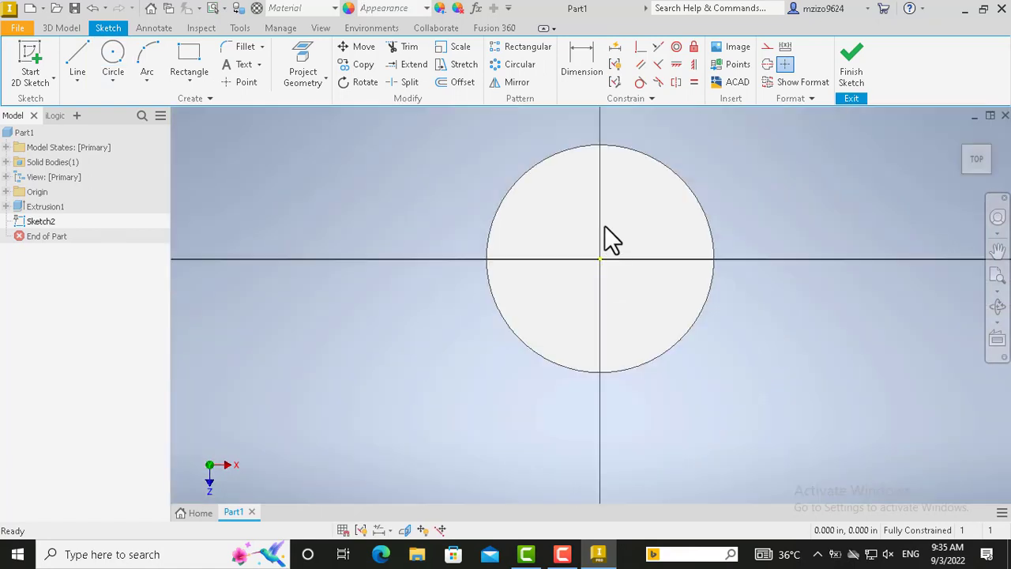
pyautogui.click(110, 57)
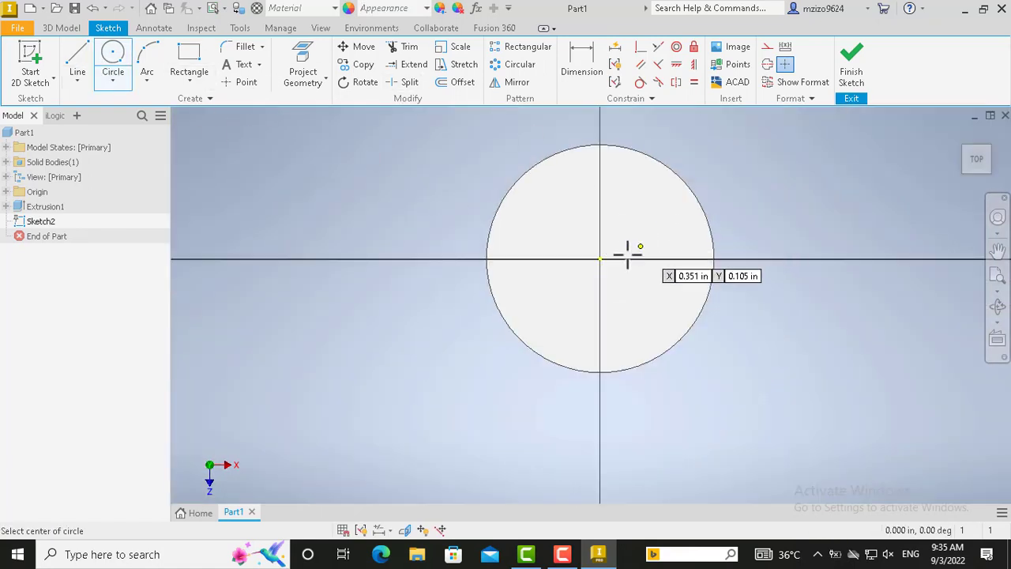
pyautogui.click(600, 259)
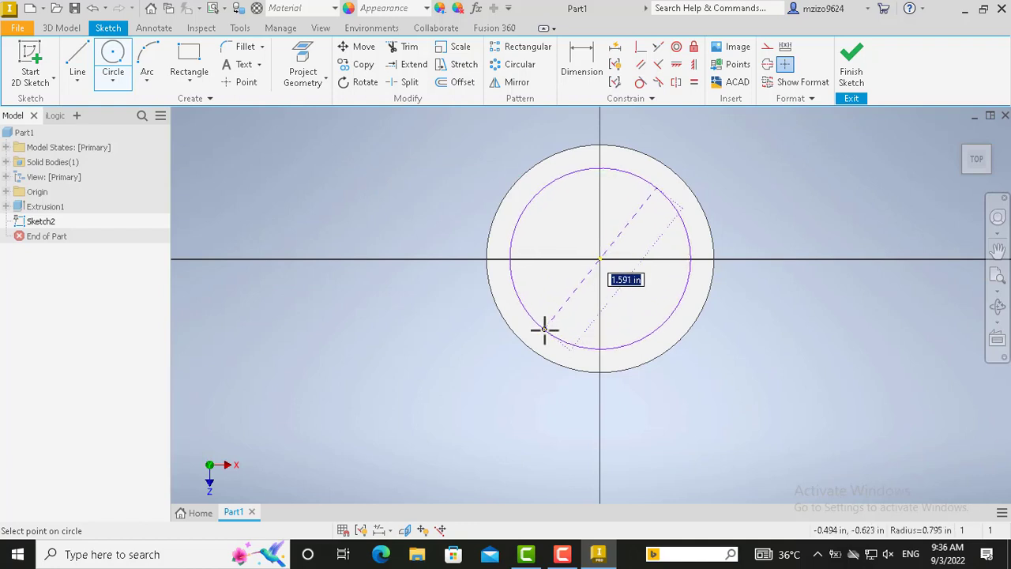
pyautogui.write('1')
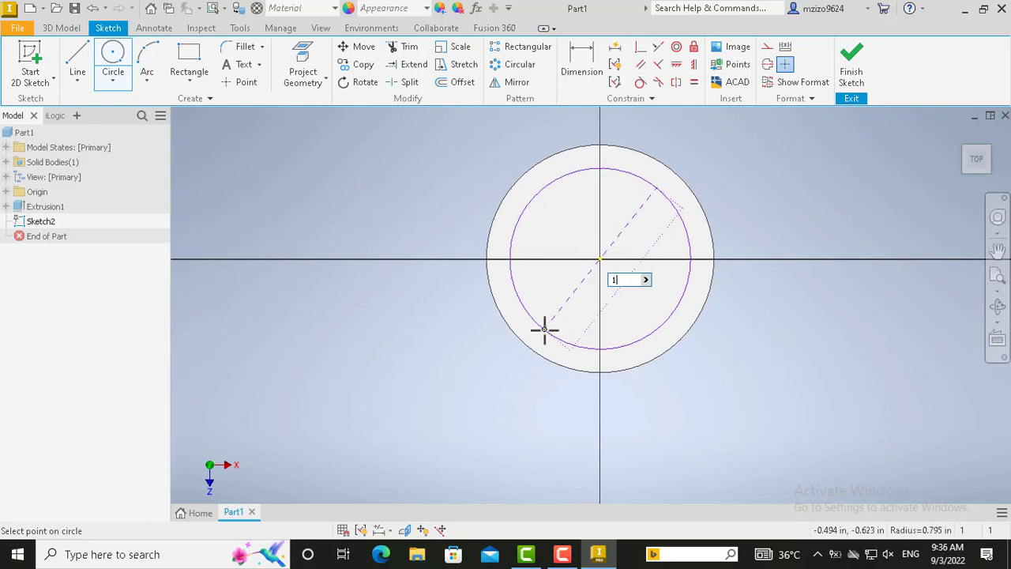
pyautogui.write('.75')
pyautogui.press('Return')
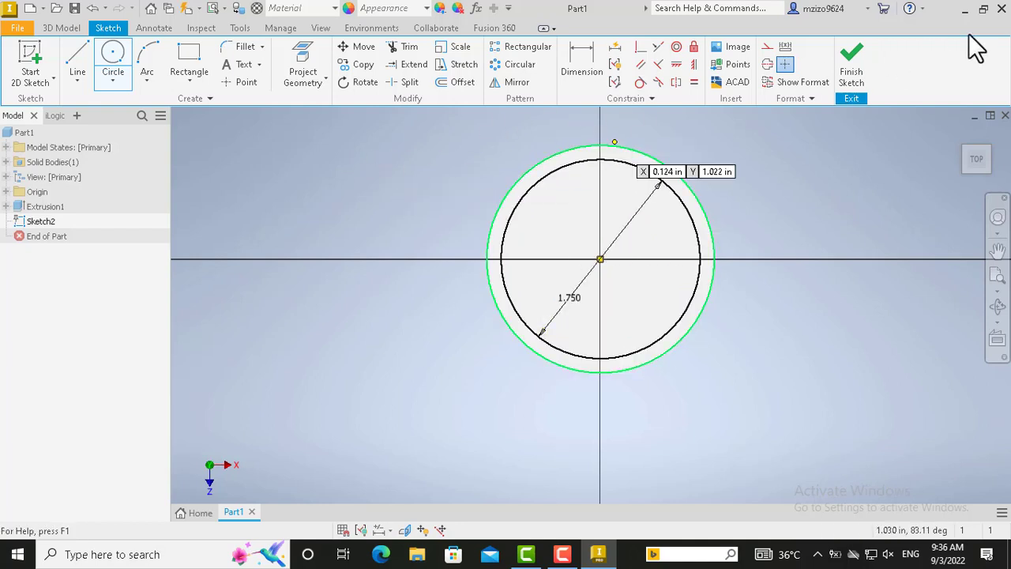
pyautogui.click(855, 67)
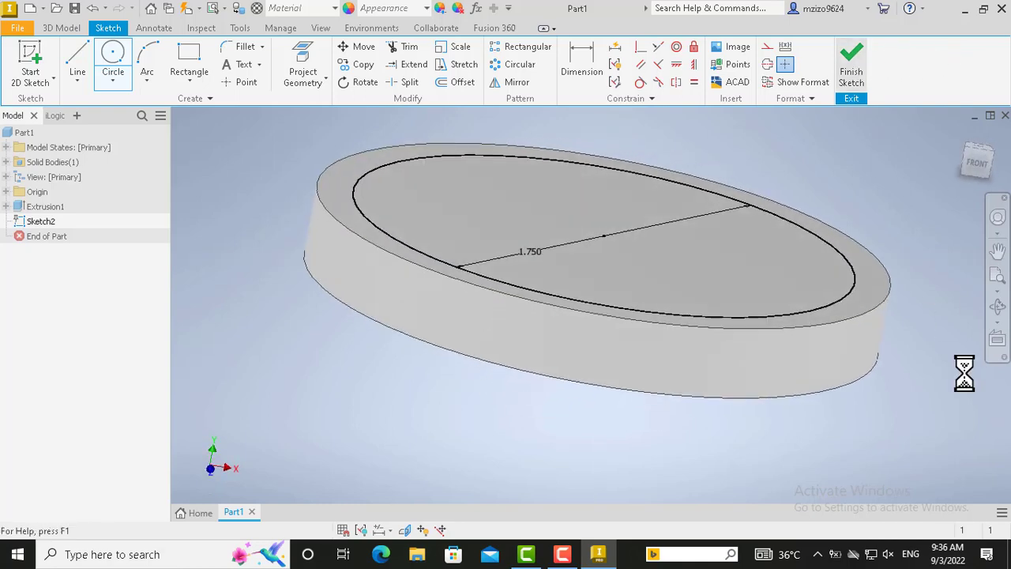
# - Cut the inner circle 0.125 in deep into the disc with an extrusion to form a round recess
pyautogui.click(84, 62)
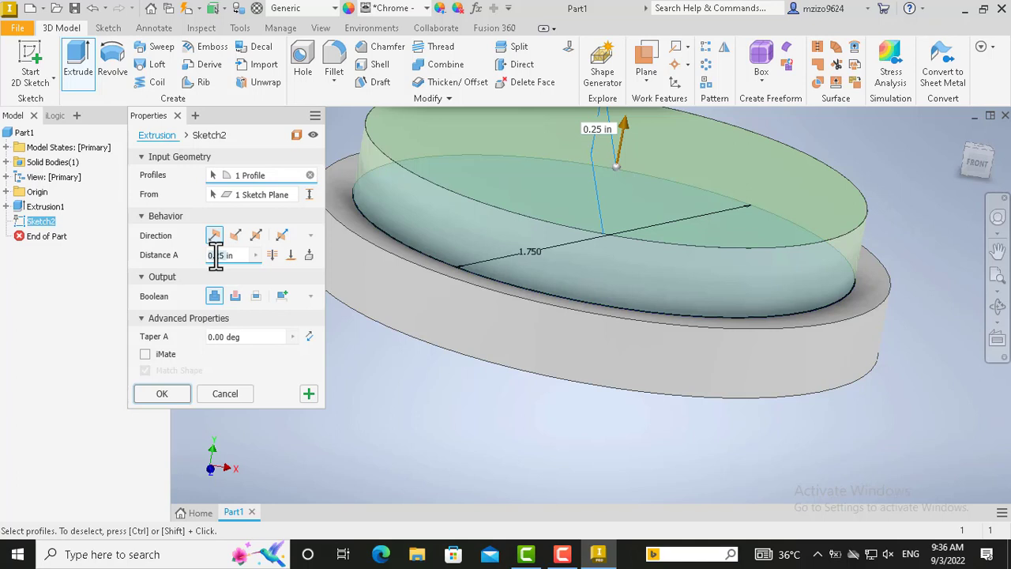
pyautogui.write('0.125in')
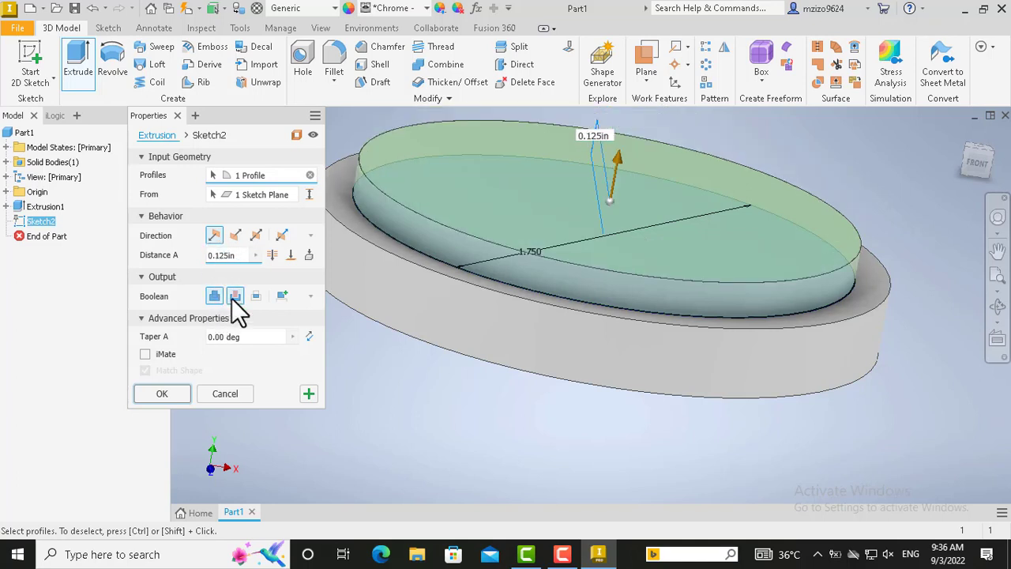
pyautogui.click(233, 297)
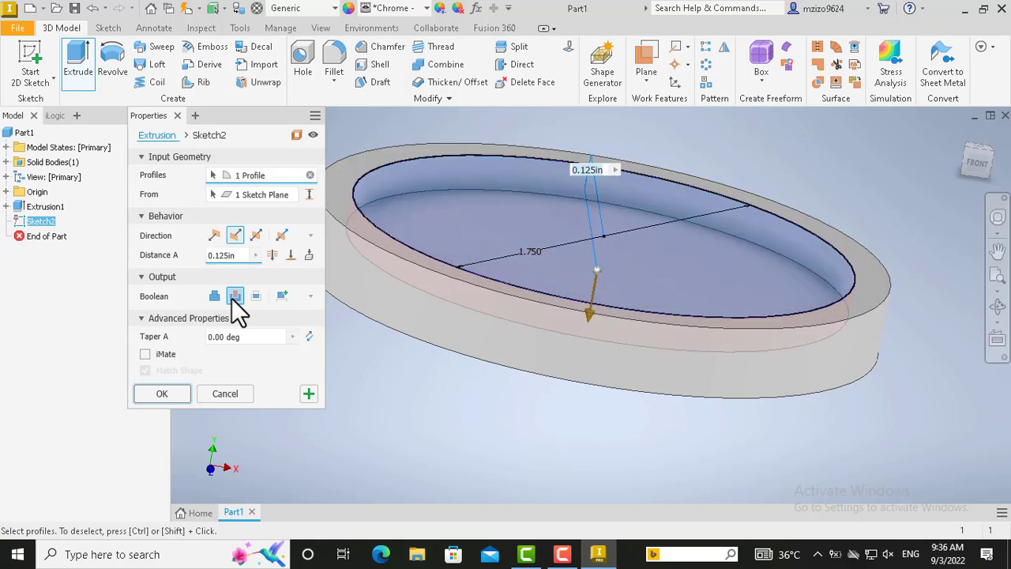
pyautogui.click(162, 394)
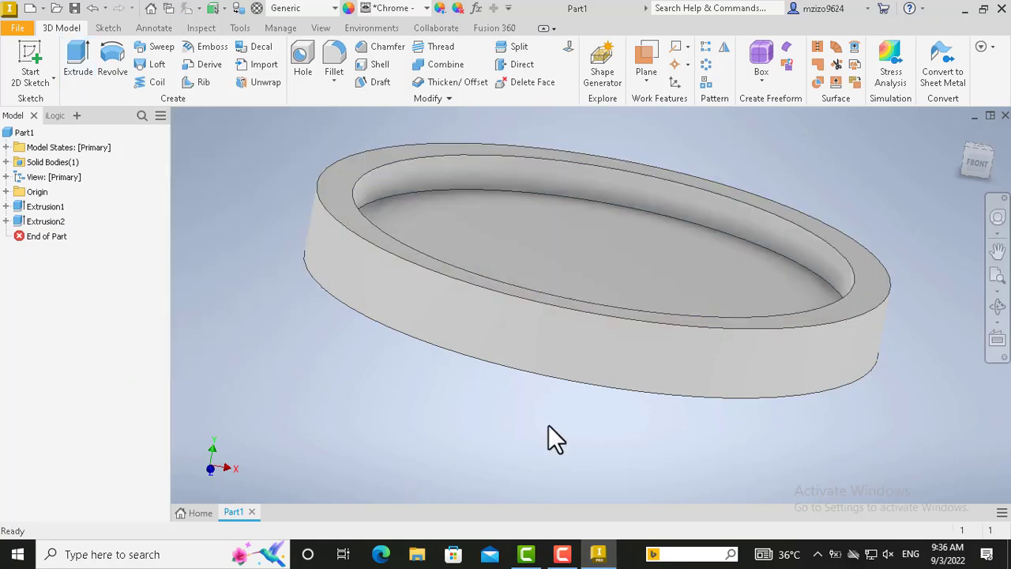
# - Save the part under the file name Spring base 1 in the Spring folder
pyautogui.click(18, 30)
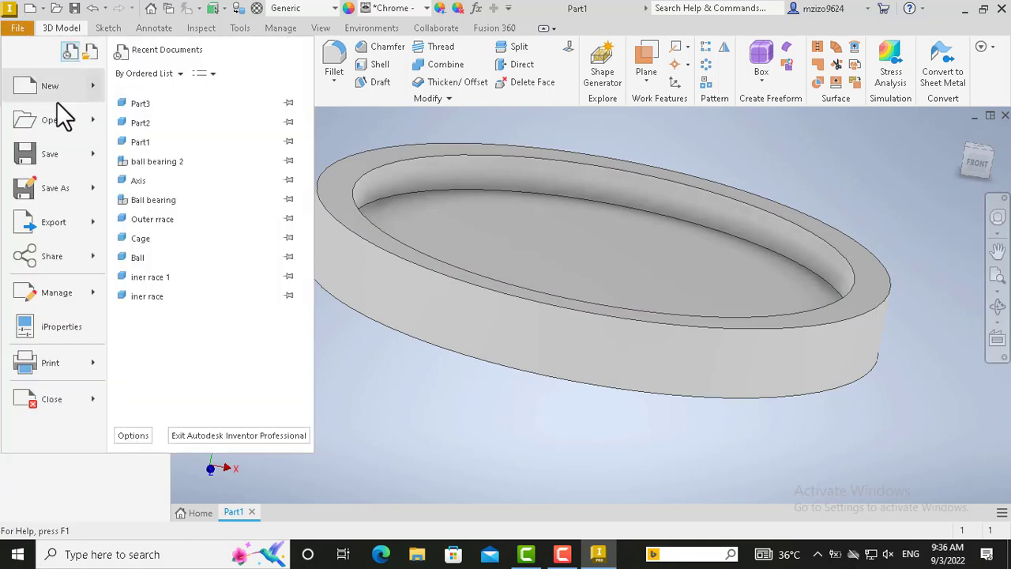
pyautogui.click(63, 198)
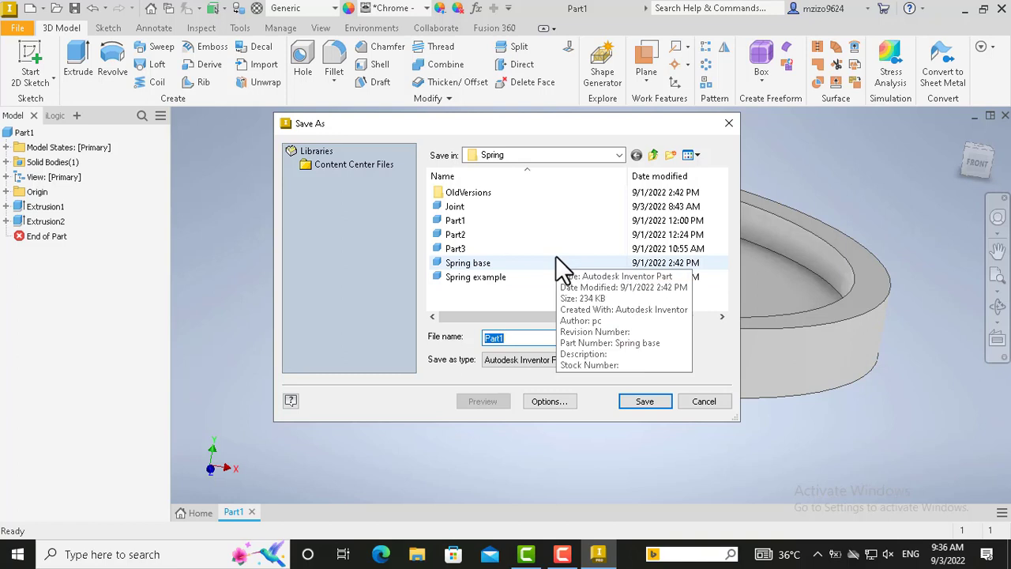
pyautogui.write('Sp')
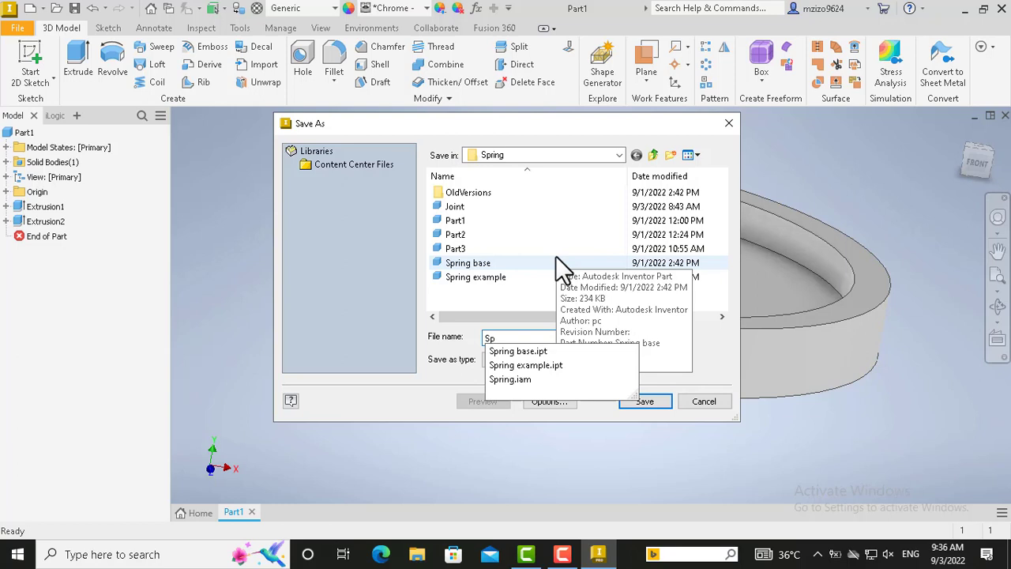
pyautogui.write('ring')
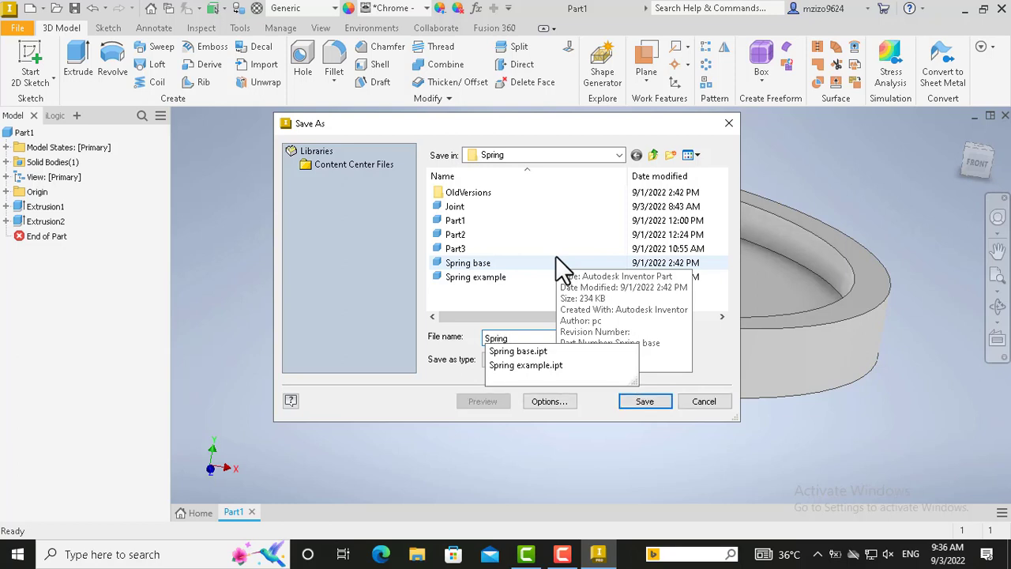
pyautogui.write(' bas')
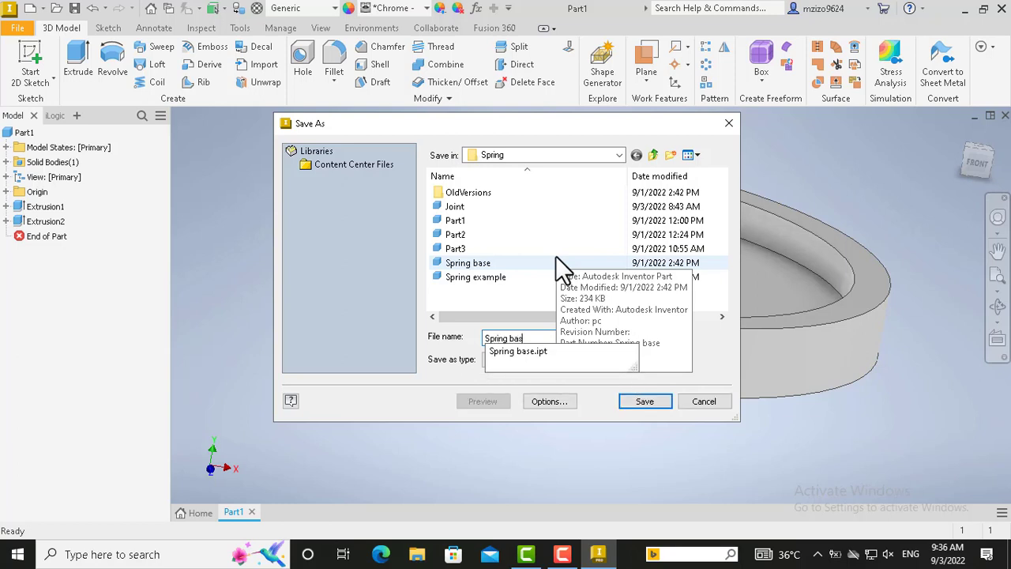
pyautogui.write('e 1')
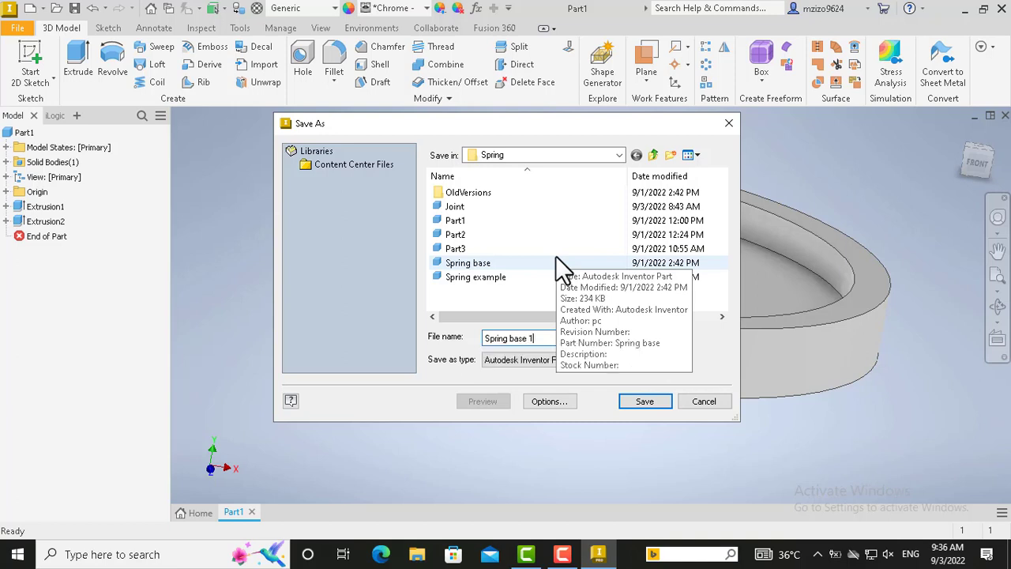
pyautogui.click(660, 400)
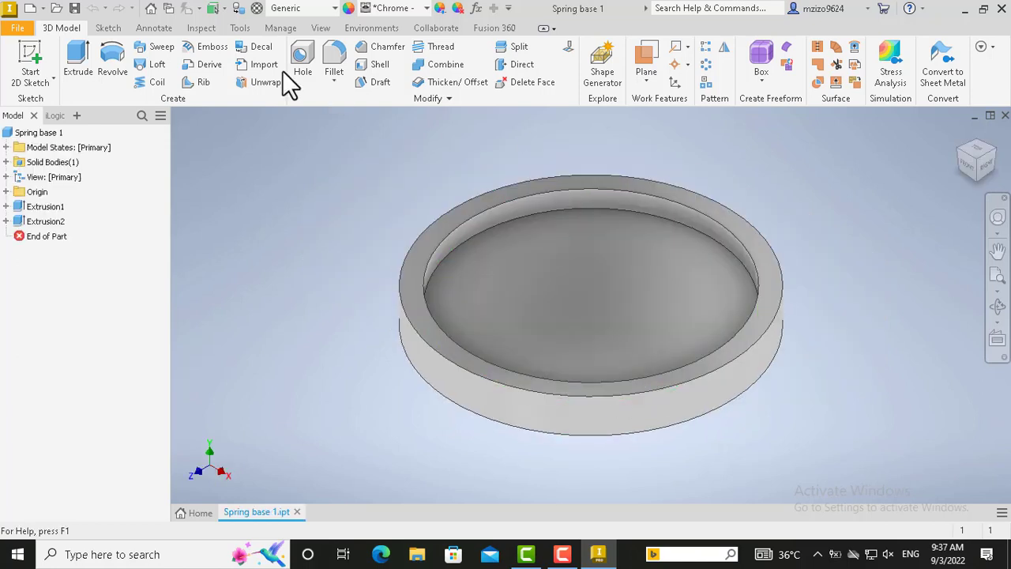
# - Create a new assembly from the English Standard (in).iam template
pyautogui.click(29, 8)
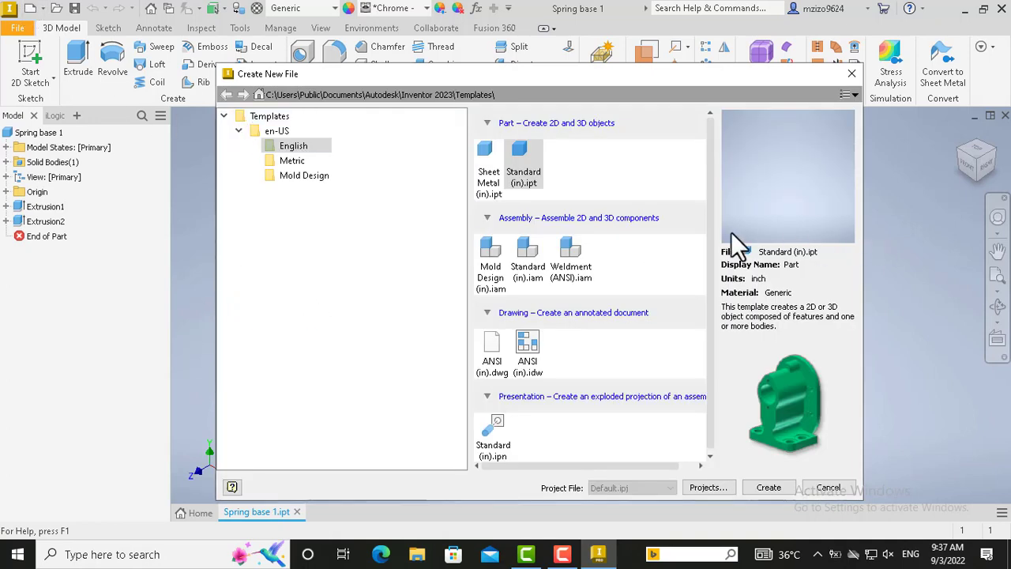
pyautogui.click(529, 252)
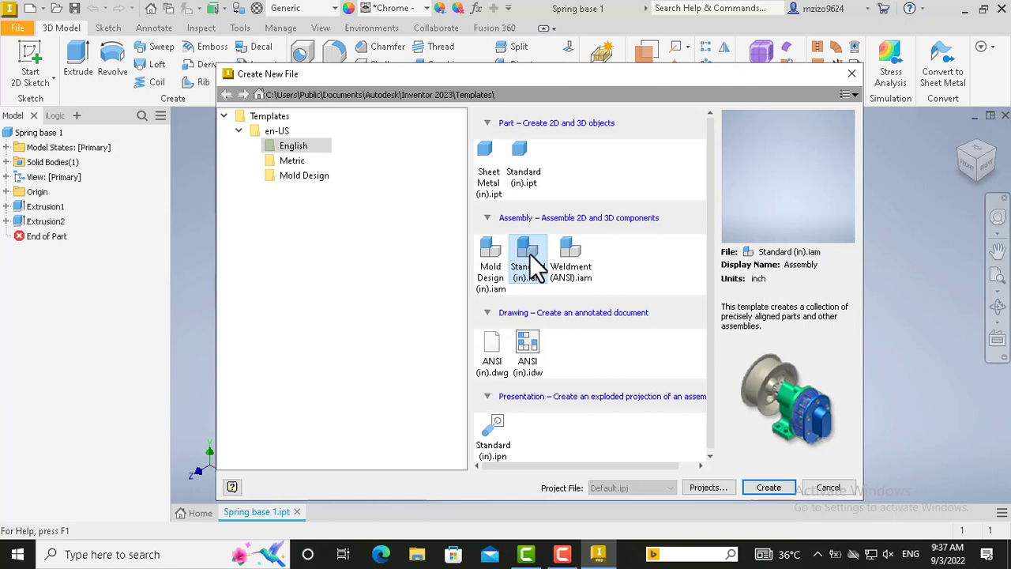
pyautogui.click(769, 485)
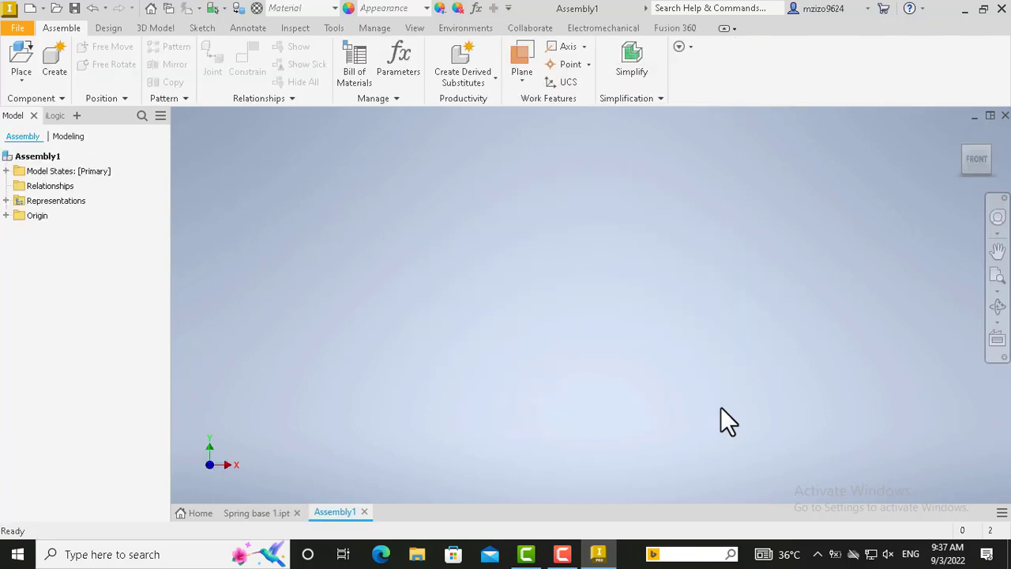
# - Place Spring base 1.ipt in the assembly, grounded at the origin
pyautogui.rightClick(524, 304)
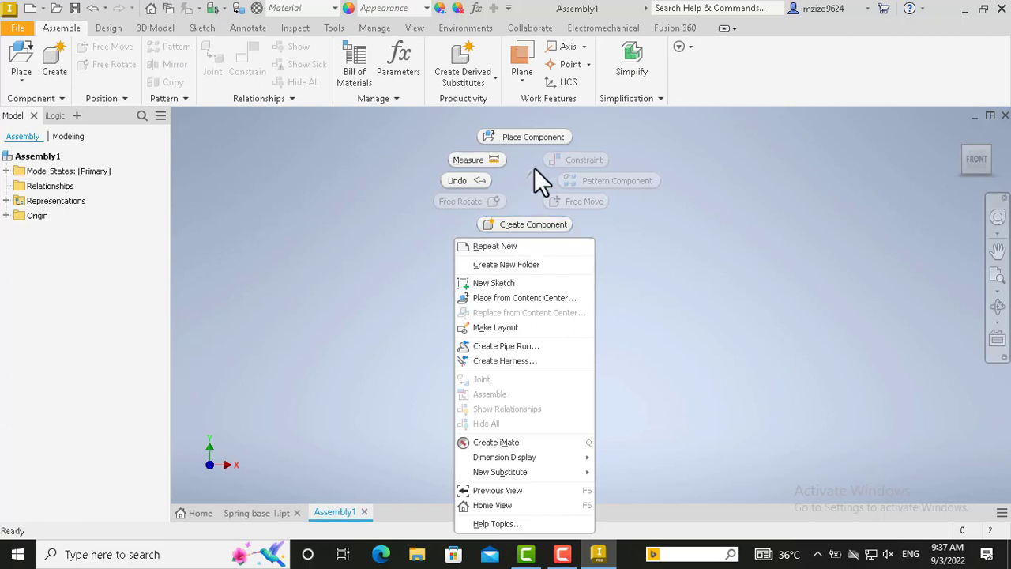
pyautogui.click(525, 137)
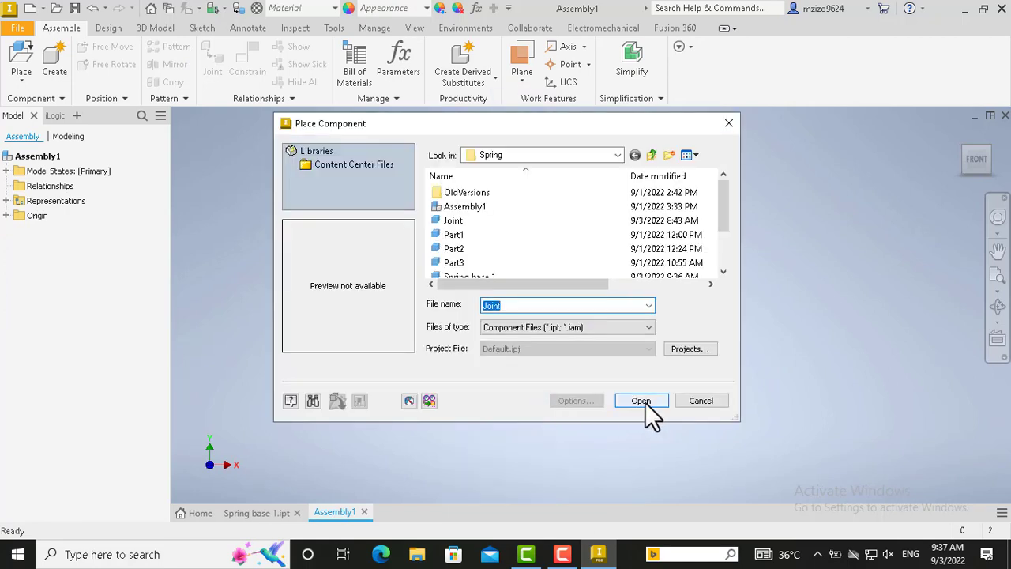
pyautogui.write('Spring base 1.ip')
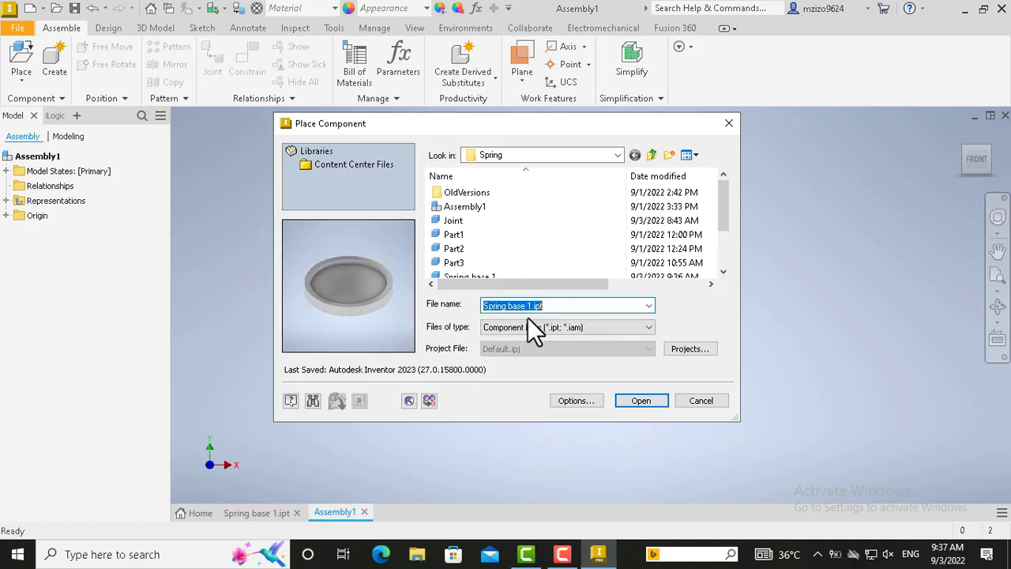
pyautogui.click(641, 401)
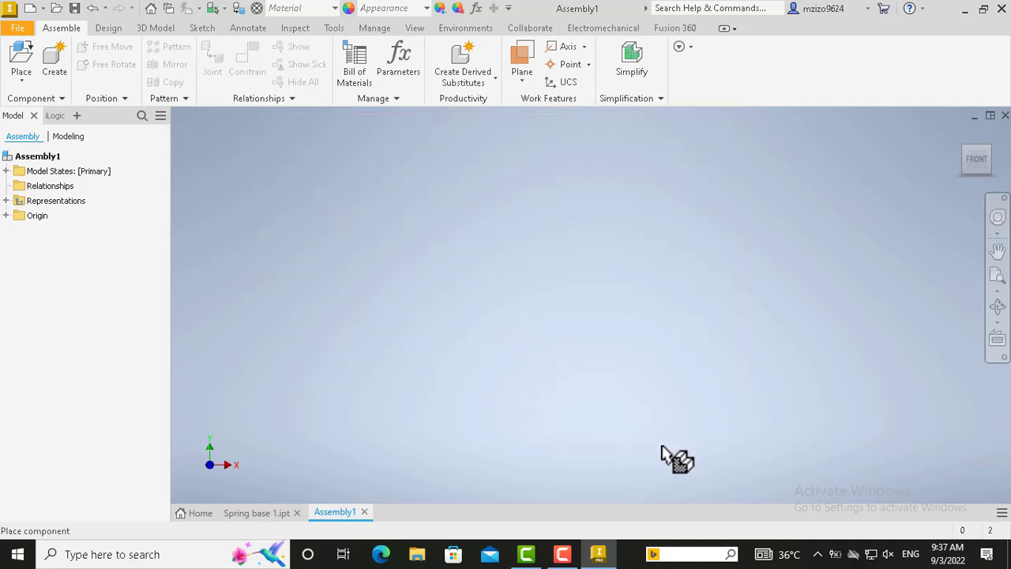
pyautogui.rightClick(656, 379)
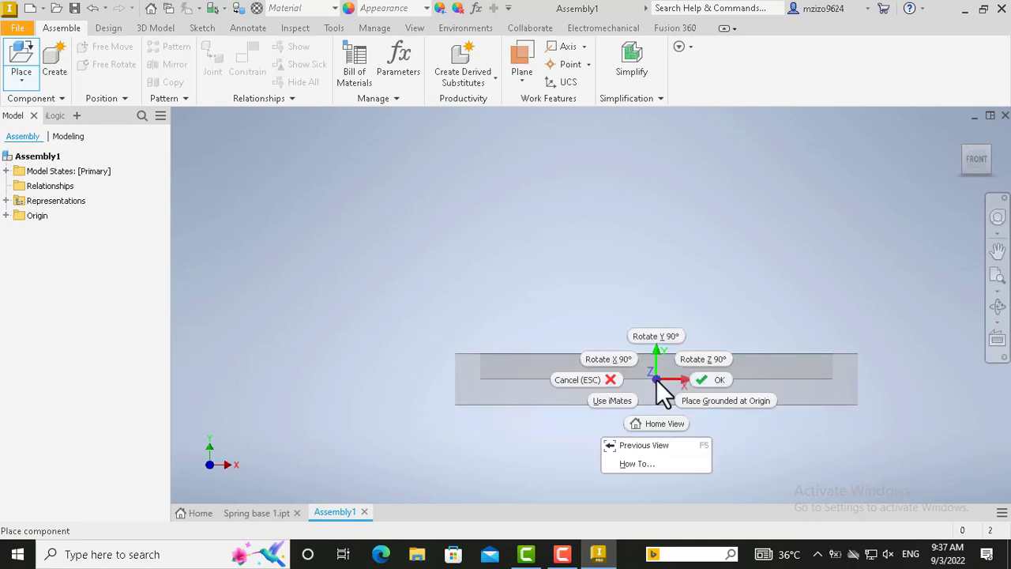
pyautogui.click(718, 401)
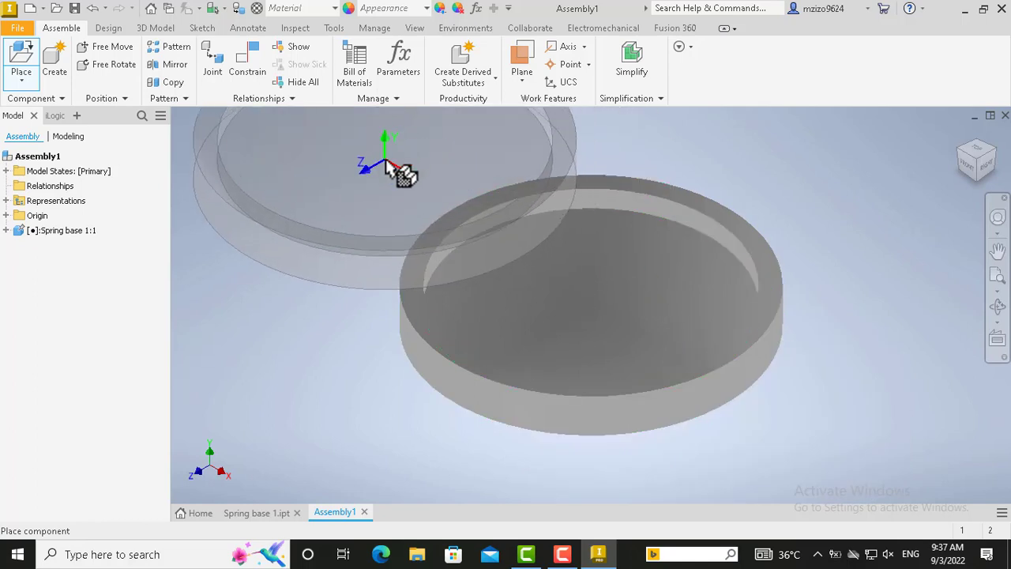
# - Place a second, free instance of Spring base 1 beside the grounded one and finish placing components
pyautogui.click(385, 161)
pyautogui.rightClick(389, 163)
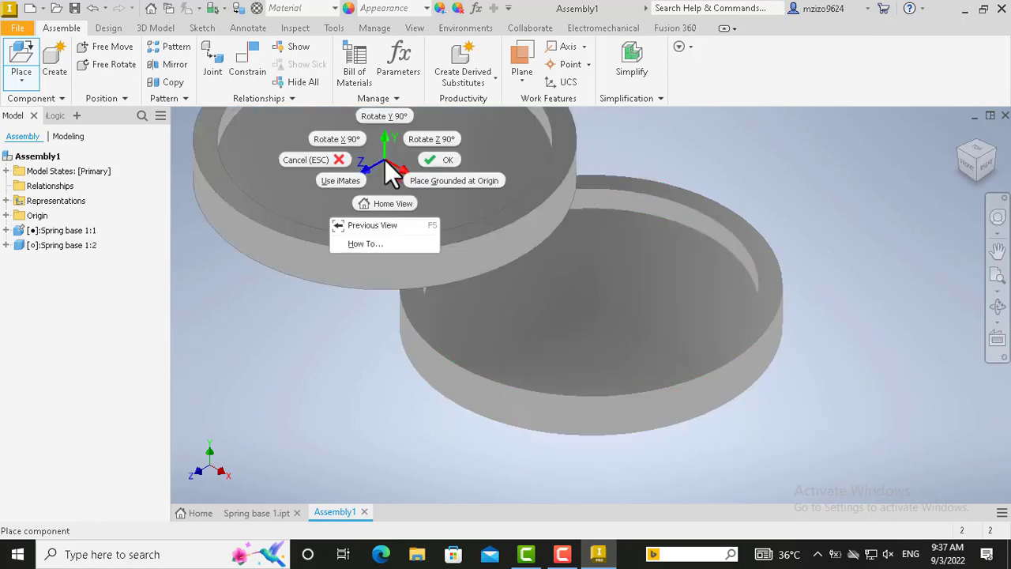
pyautogui.click(450, 160)
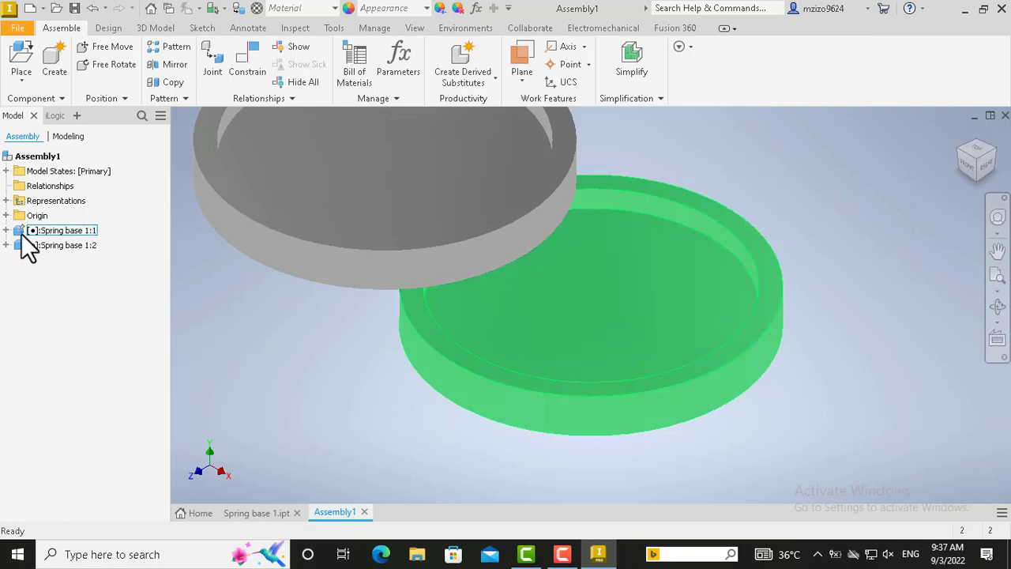
# - Expand the origin planes and axes of both Spring base 1 instances in the model tree
pyautogui.click(7, 230)
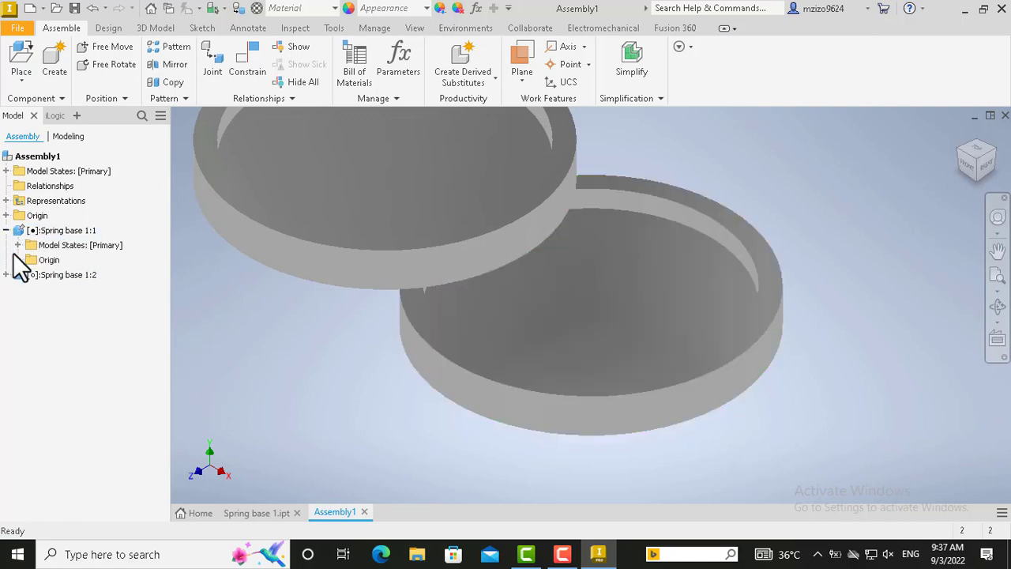
pyautogui.click(17, 260)
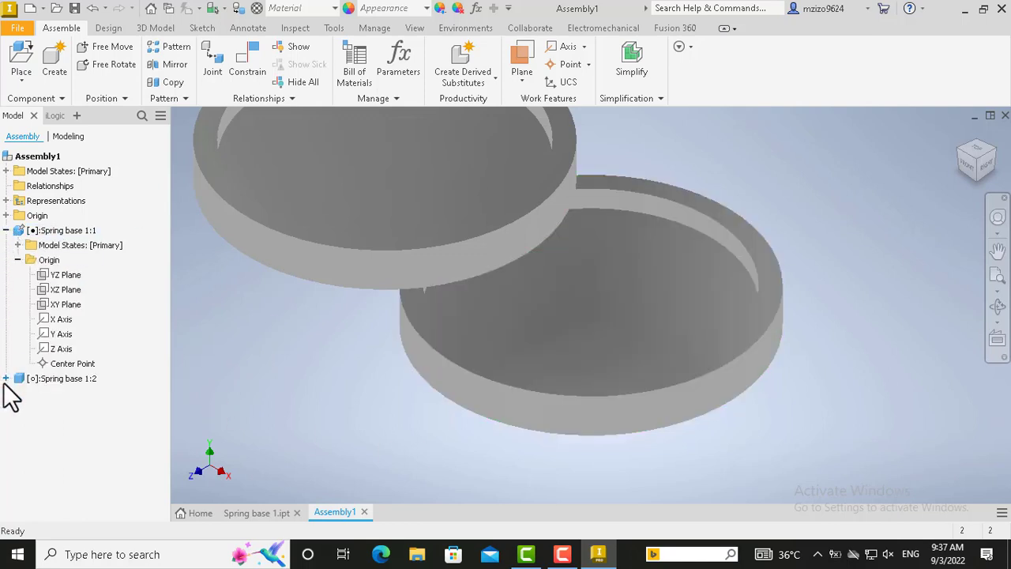
pyautogui.click(6, 378)
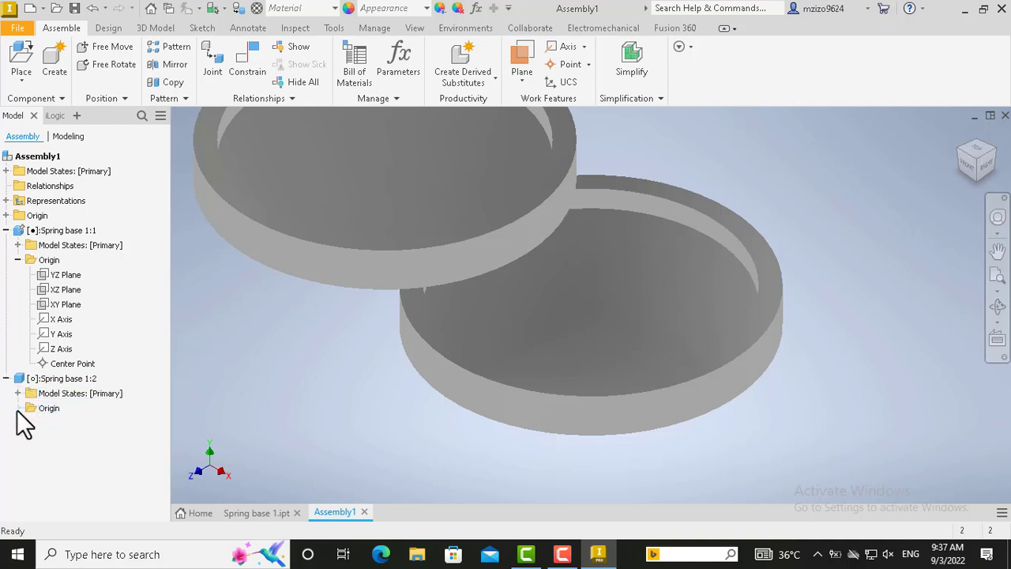
pyautogui.click(18, 408)
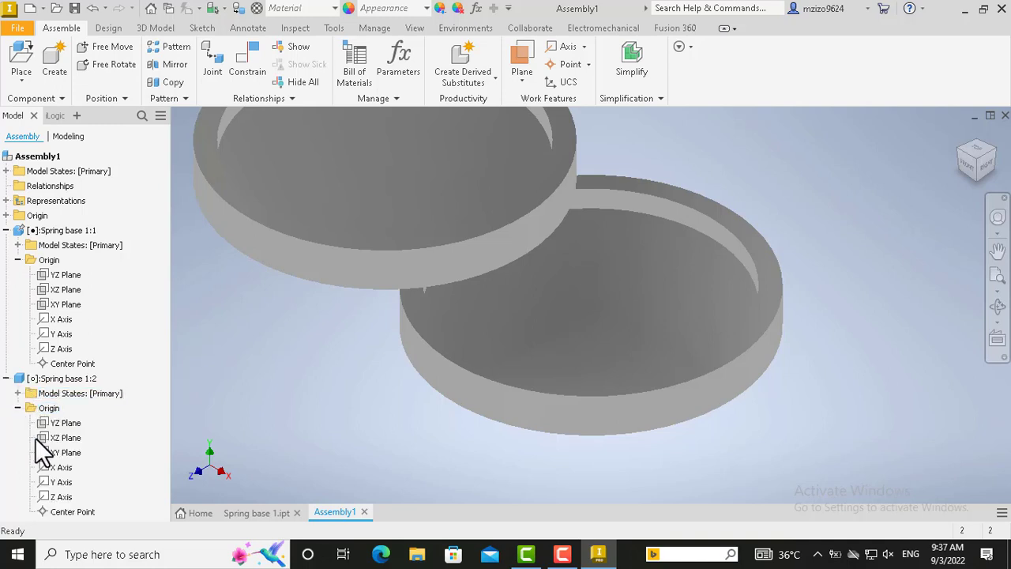
pyautogui.click(61, 482)
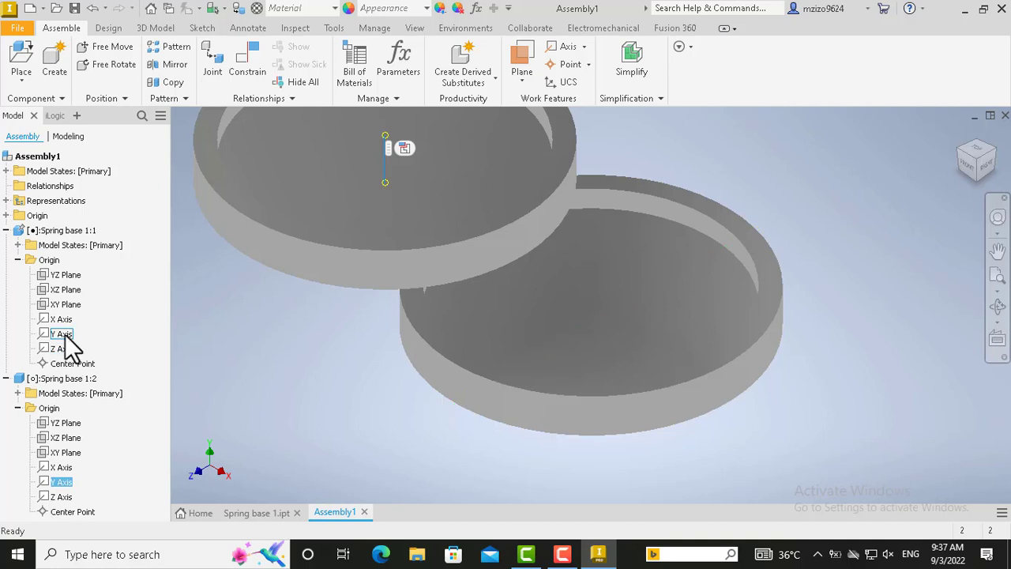
pyautogui.keyDown('ctrl'); pyautogui.click(62, 334); pyautogui.keyUp('ctrl')
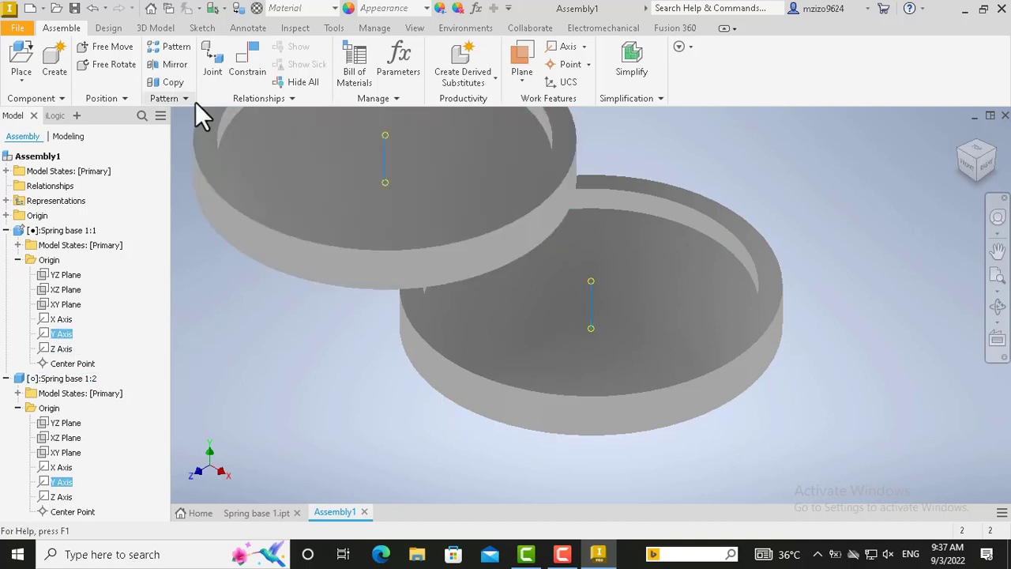
pyautogui.click(253, 61)
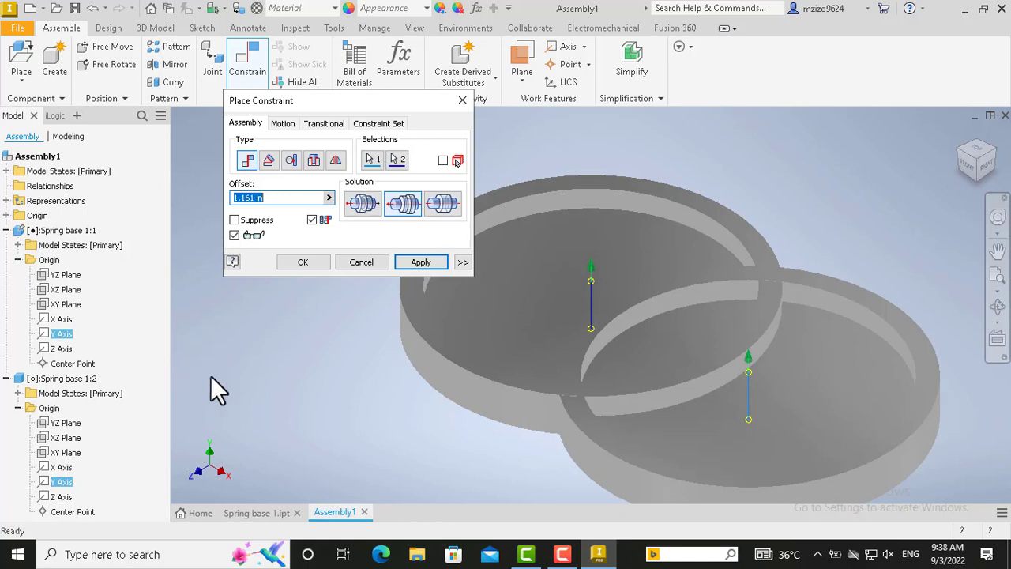
pyautogui.click(361, 261)
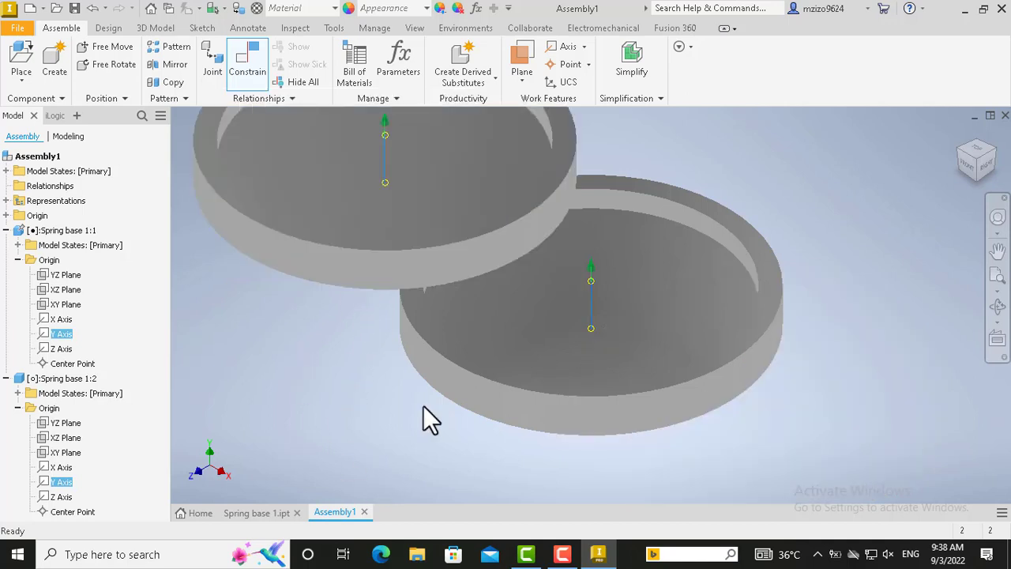
pyautogui.click(334, 368)
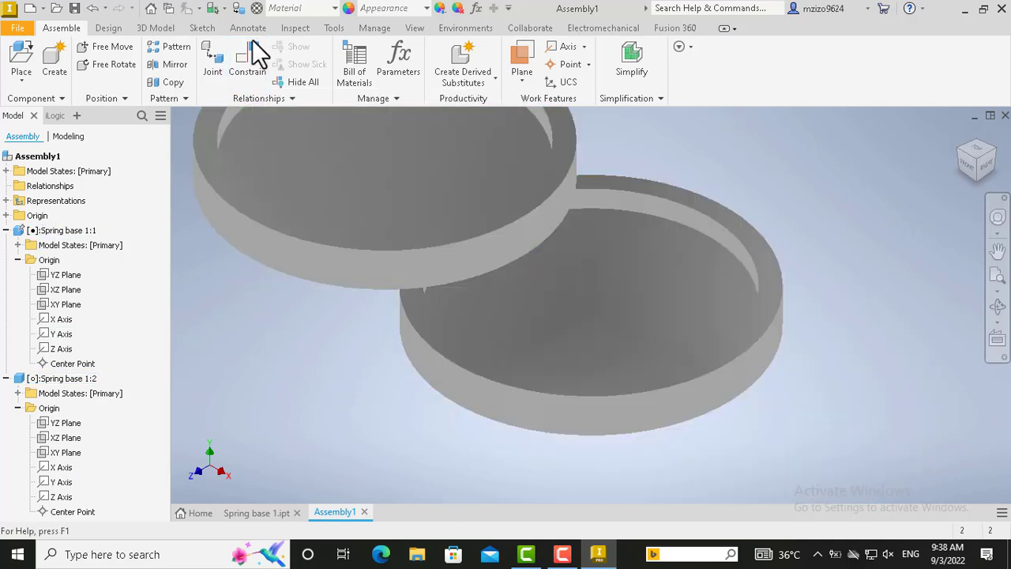
# - Free-rotate the second Spring base 1 instance so its recess faces down towards the grounded disc
pyautogui.click(120, 64)
pyautogui.click(397, 258)
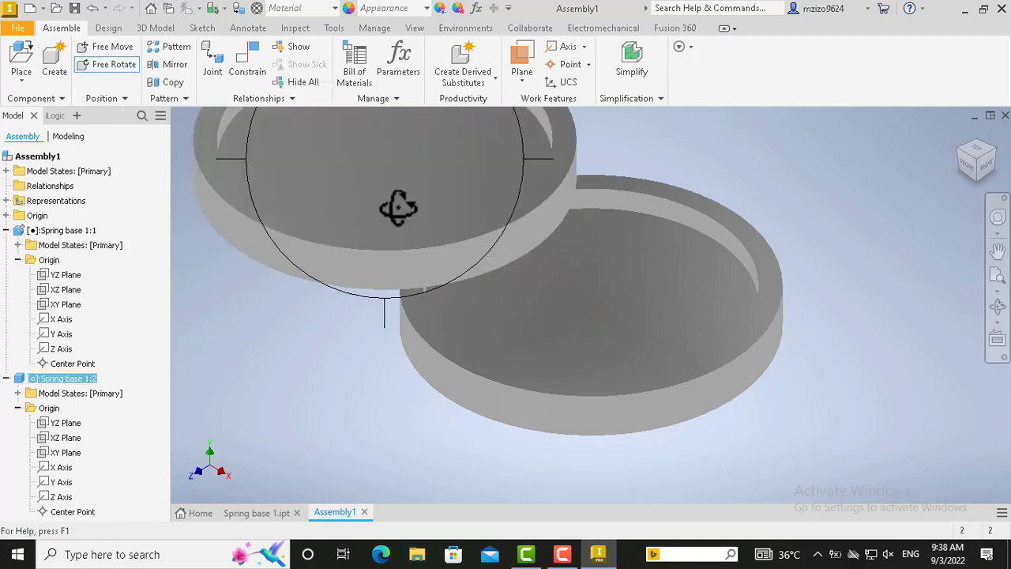
pyautogui.moveTo(398, 208); pyautogui.dragTo(417, 293)
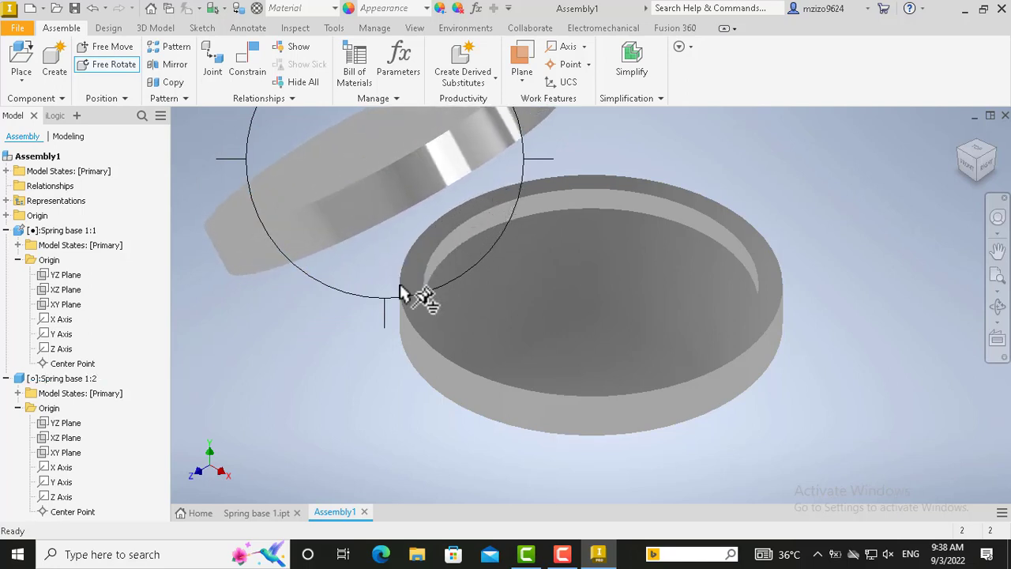
pyautogui.press('Escape')
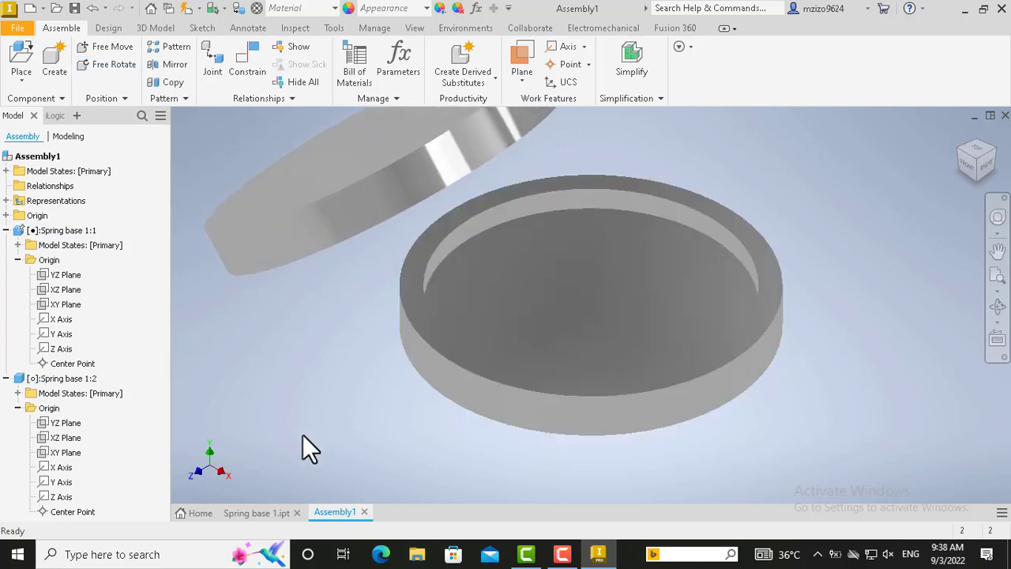
# - Mate the Y axes of both Spring base 1 instances with a 0 in offset and slide the flipped disc above the grounded one
pyautogui.click(63, 333)
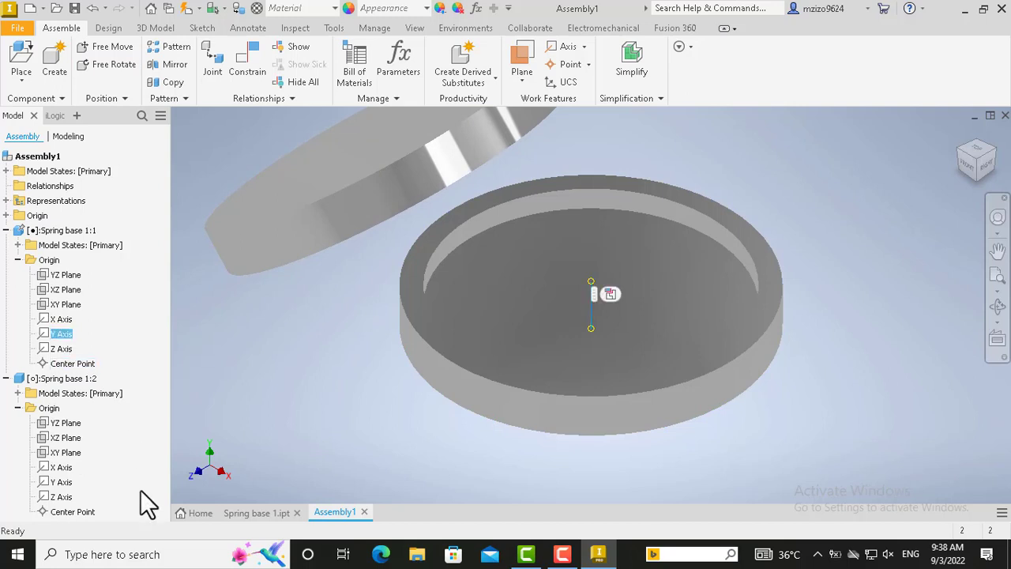
pyautogui.keyDown('ctrl'); pyautogui.click(64, 483); pyautogui.keyUp('ctrl')
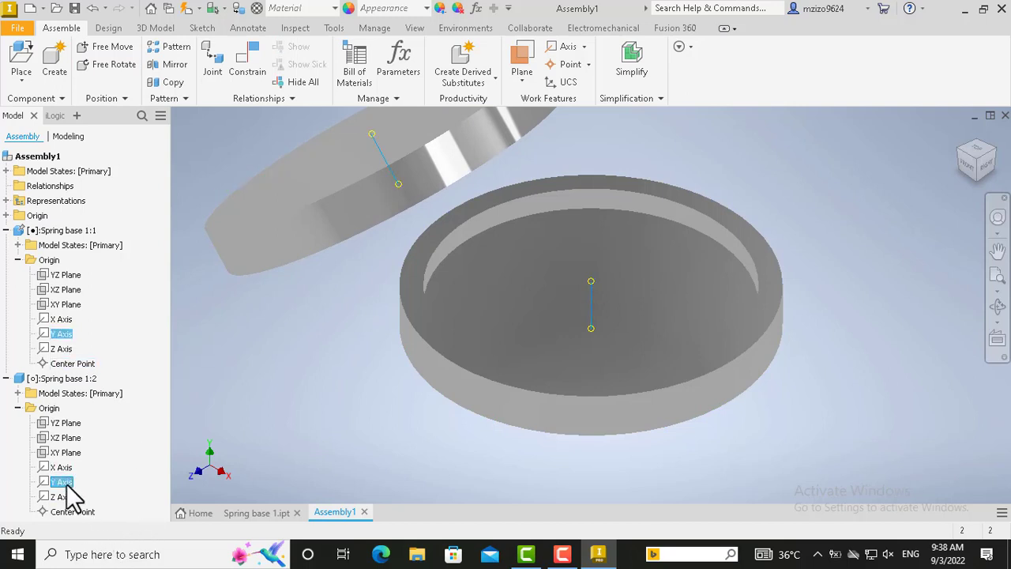
pyautogui.click(270, 74)
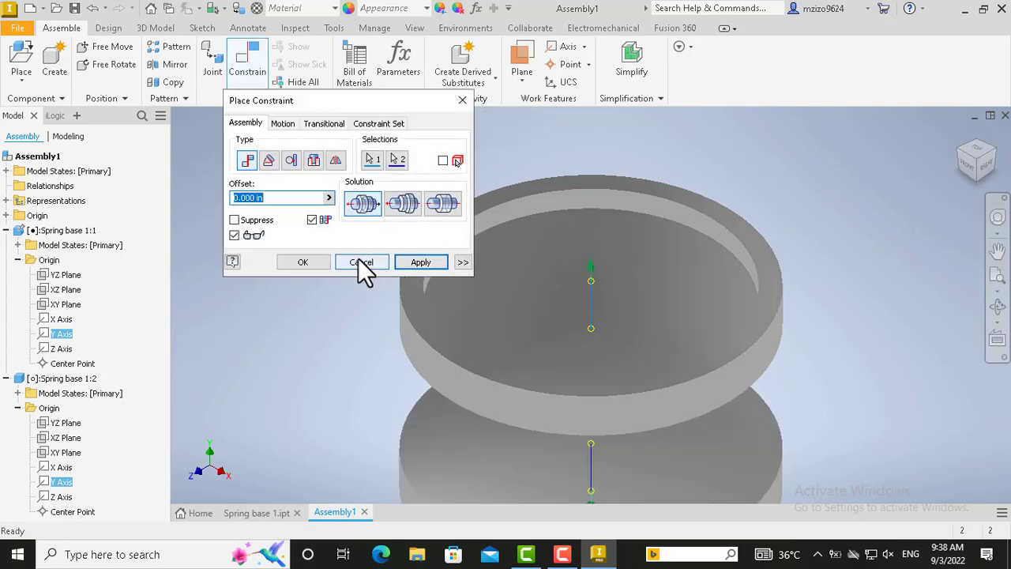
pyautogui.click(312, 261)
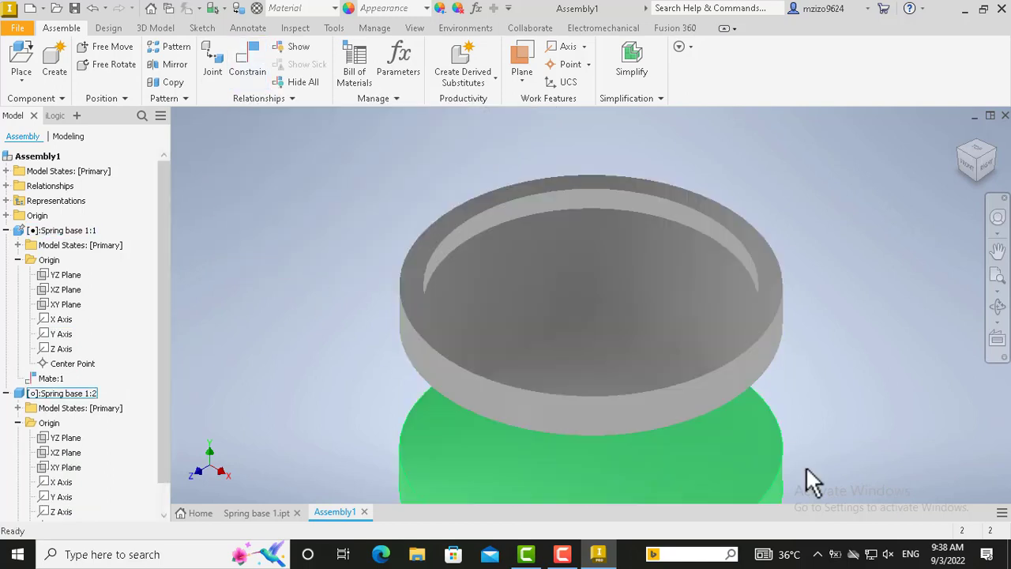
pyautogui.moveTo(773, 468); pyautogui.dragTo(754, 100)
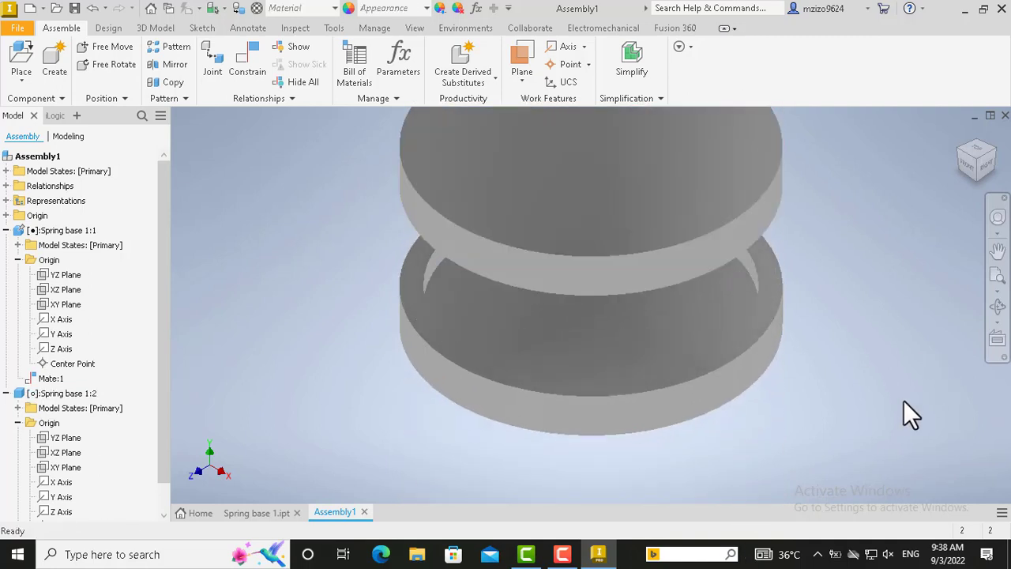
# - Start a mate constraint between the recess floor of the grounded disc and the recess floor of the flipped disc
pyautogui.click(247, 56)
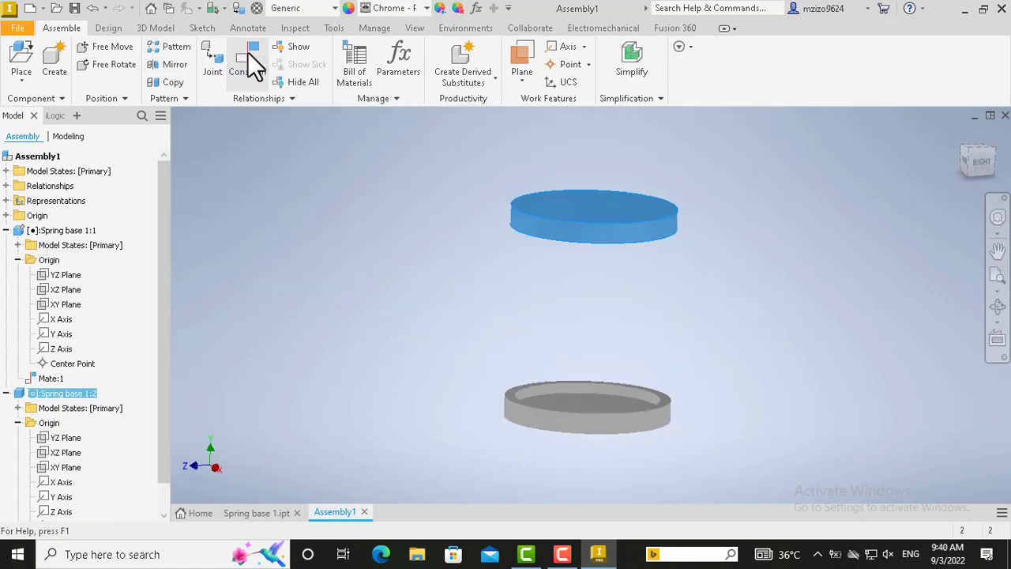
pyautogui.click(251, 66)
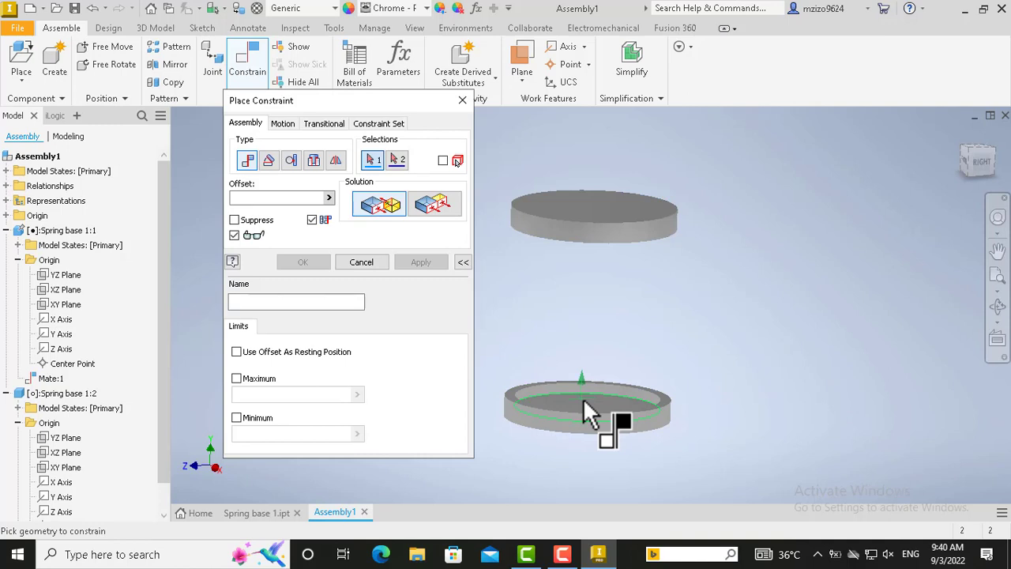
pyautogui.moveTo(589, 415)
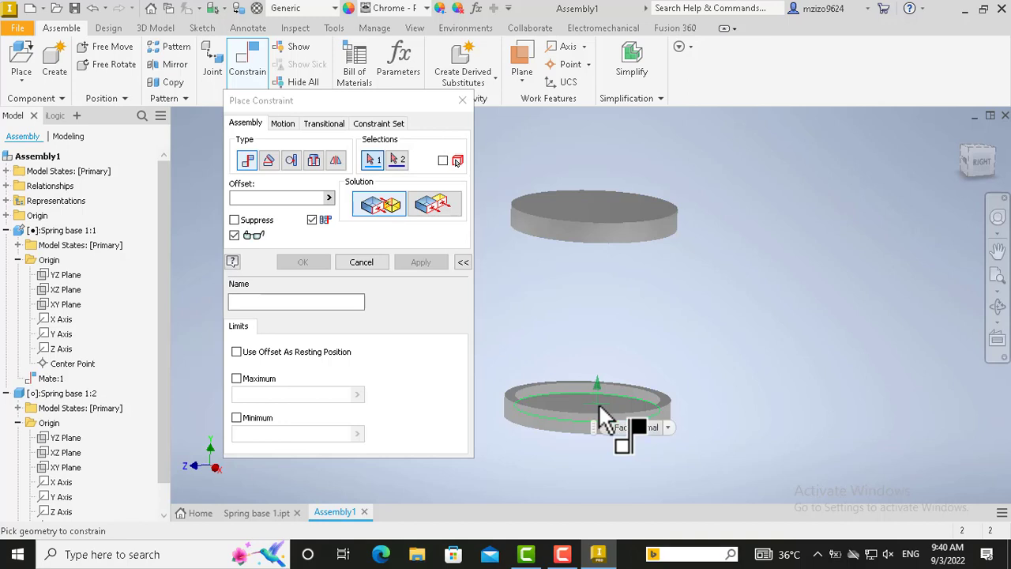
pyautogui.click(598, 407)
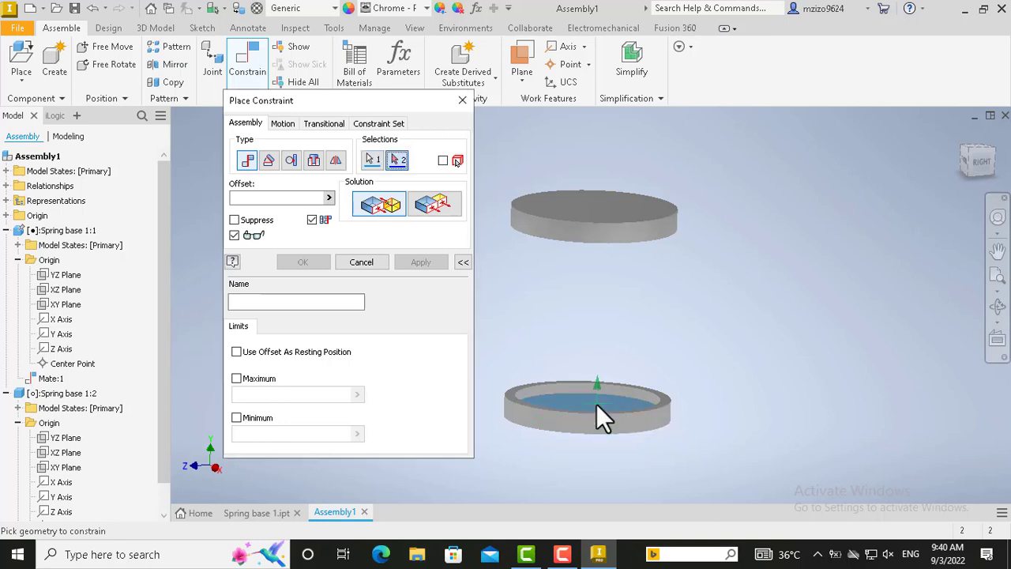
pyautogui.click(997, 306)
pyautogui.moveTo(917, 320); pyautogui.dragTo(724, 260)
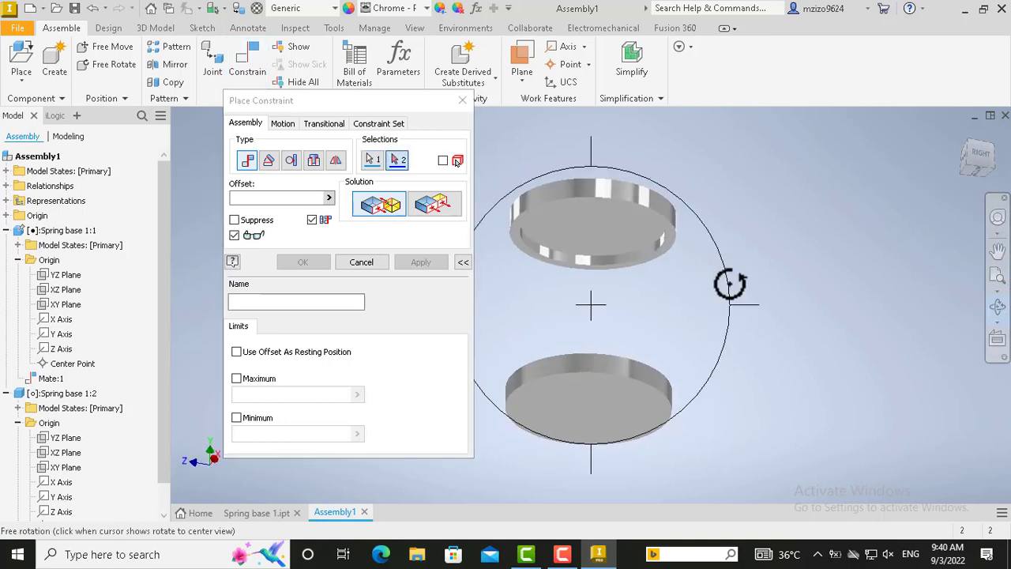
pyautogui.press('Escape')
pyautogui.click(607, 233)
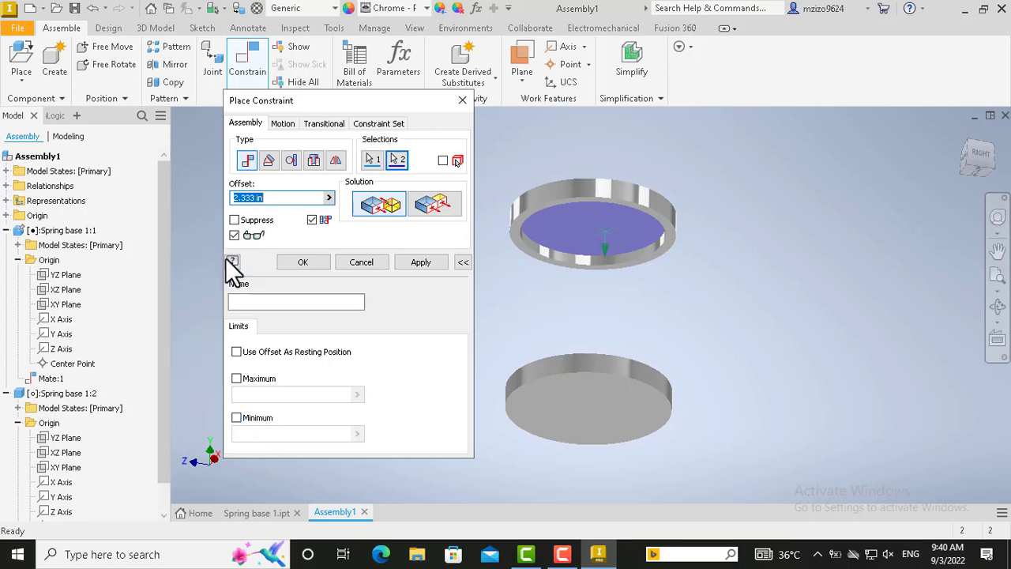
# - Name the mate constraint Spring drive, set its offset to 2.5 in and create it
pyautogui.click(278, 300)
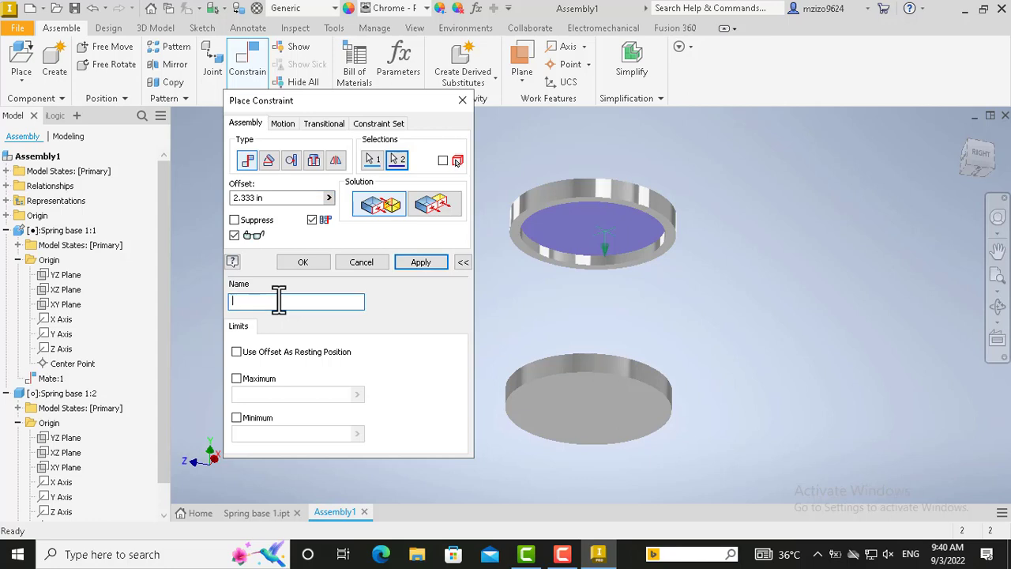
pyautogui.write('Spring drive')
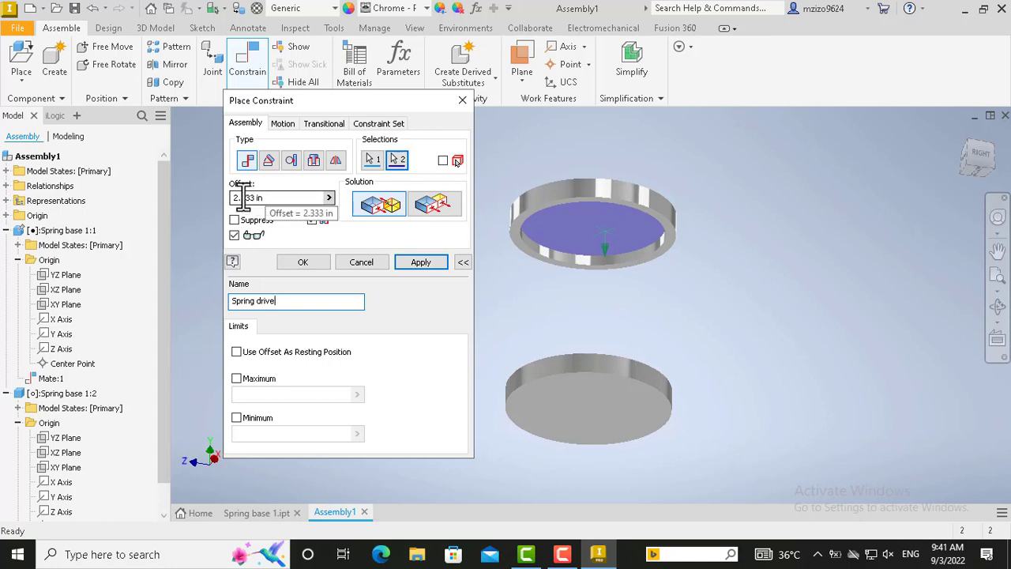
pyautogui.moveTo(282, 199); pyautogui.dragTo(210, 193)
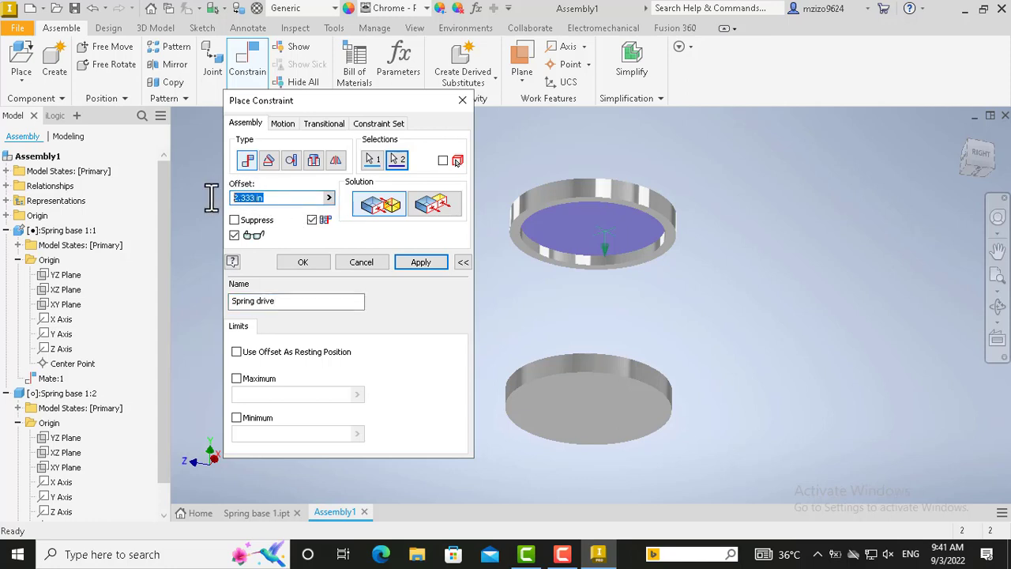
pyautogui.write('2.5')
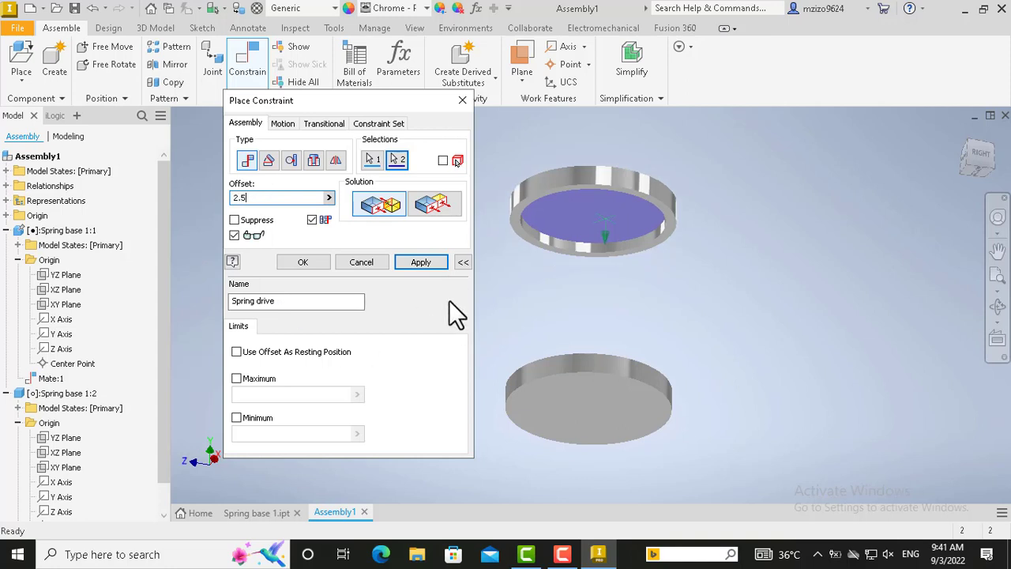
pyautogui.click(319, 259)
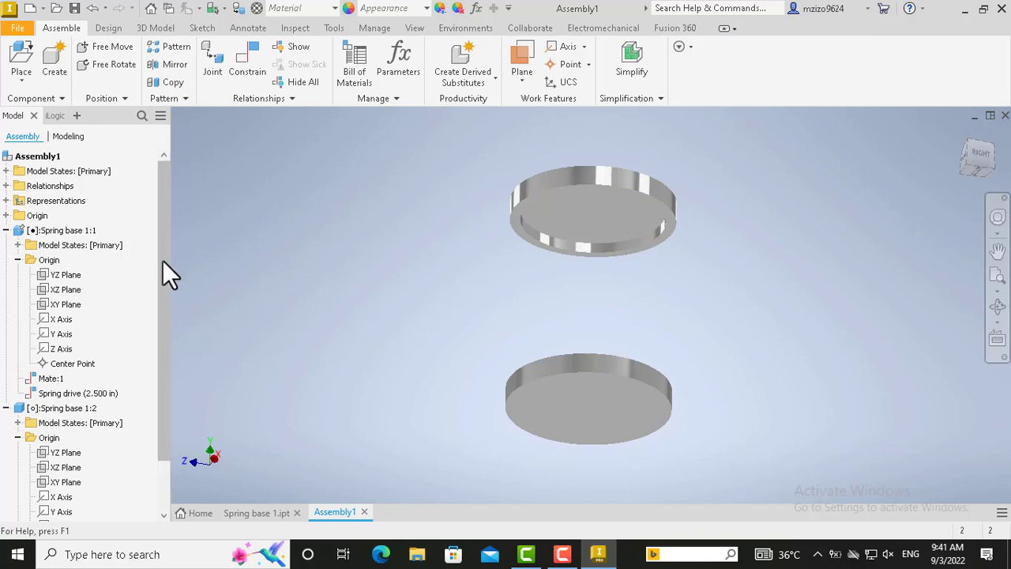
# - Drive the Spring drive constraint forward and in reverse with Drive Adaptivity on and the increment set to total number of steps
pyautogui.rightClick(66, 393)
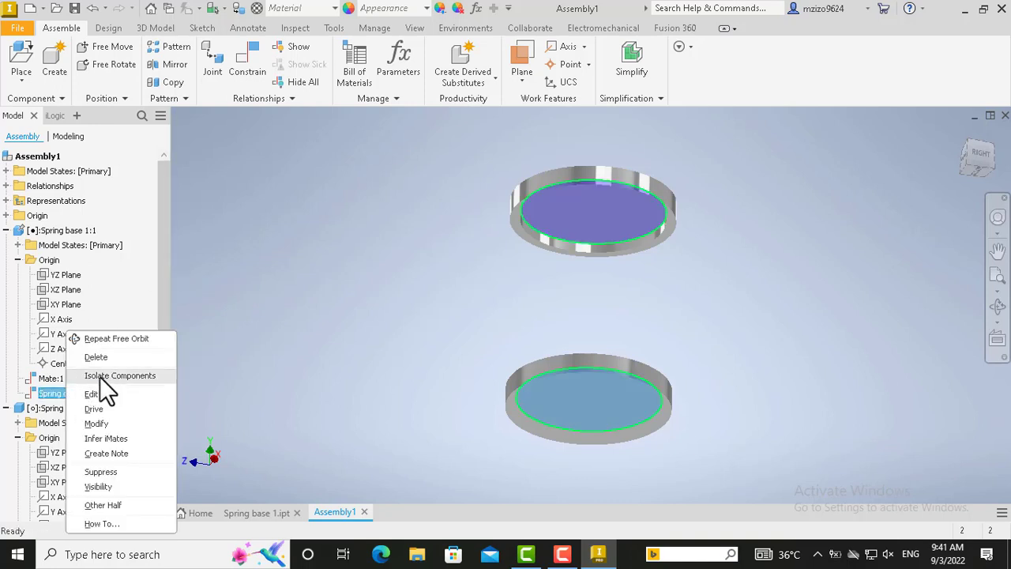
pyautogui.click(96, 409)
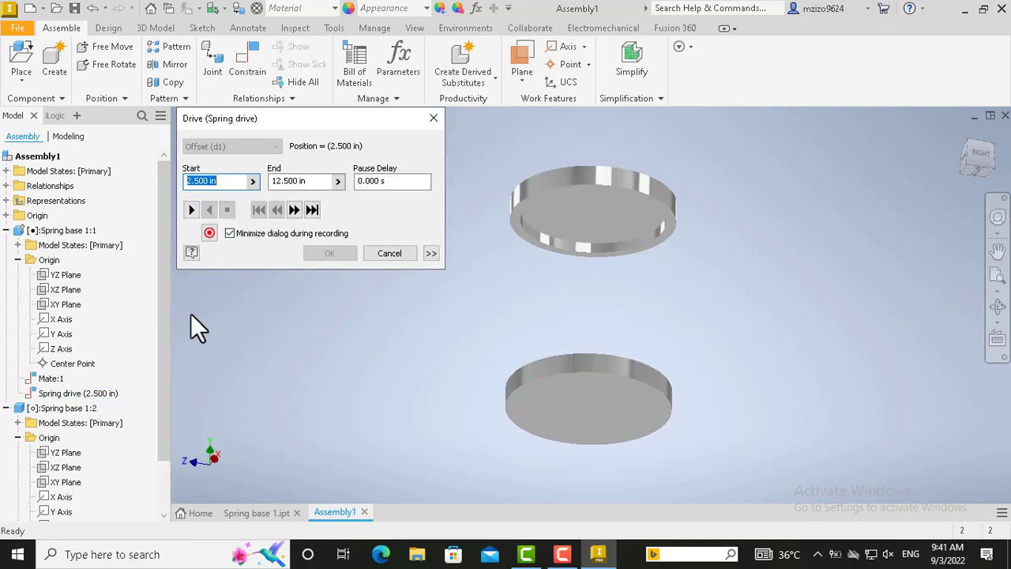
pyautogui.click(434, 254)
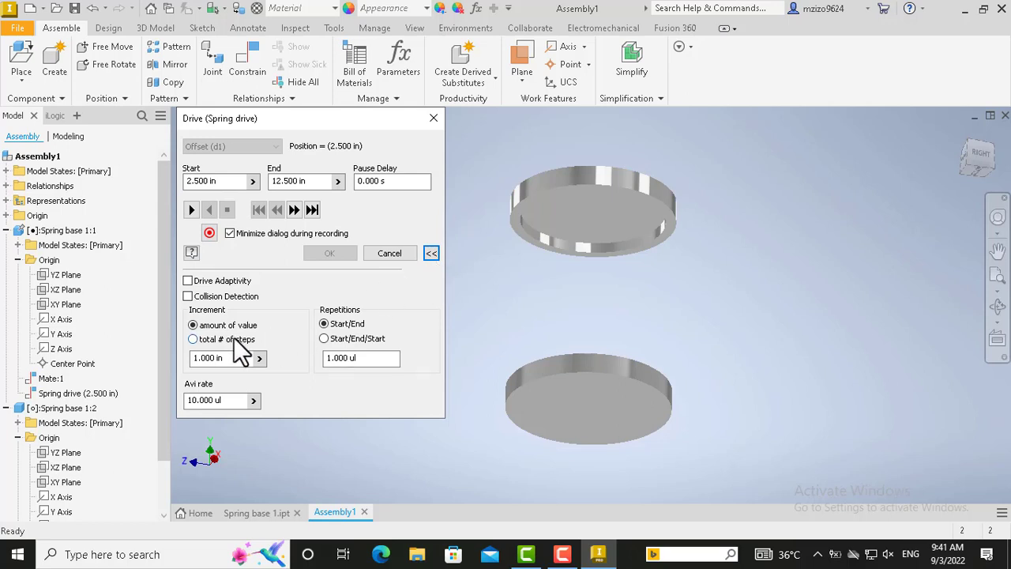
pyautogui.click(188, 281)
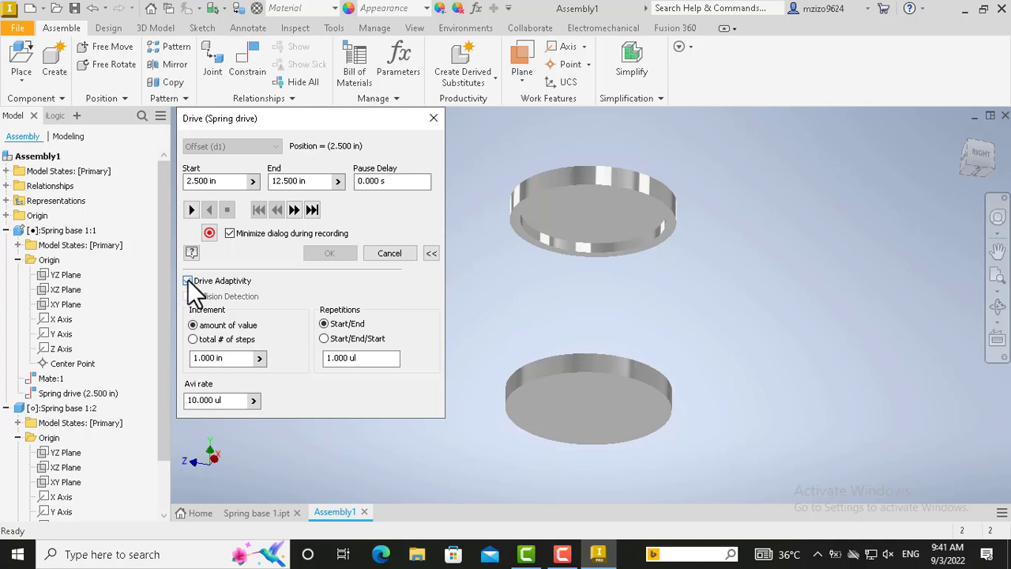
pyautogui.click(194, 340)
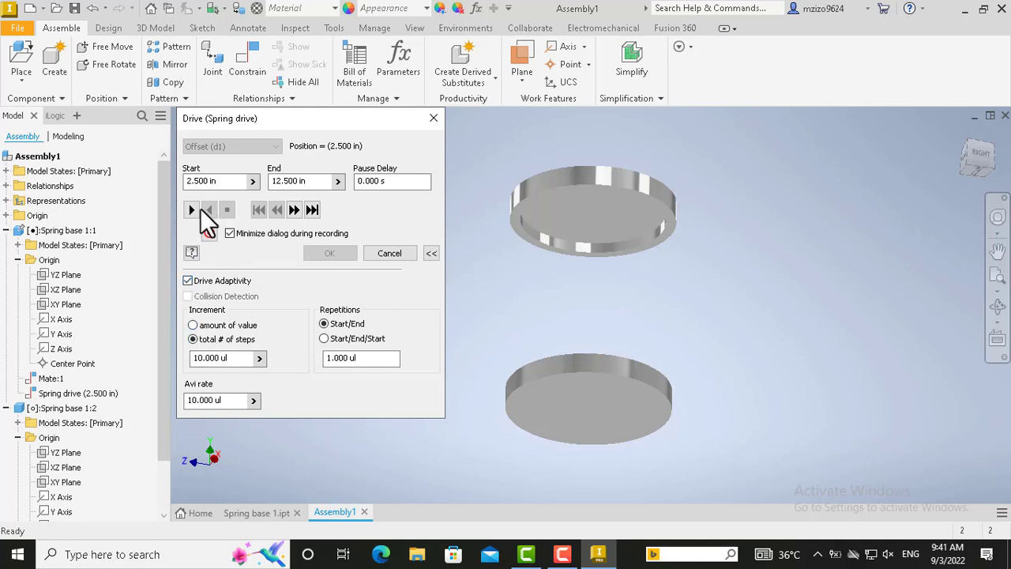
pyautogui.click(191, 210)
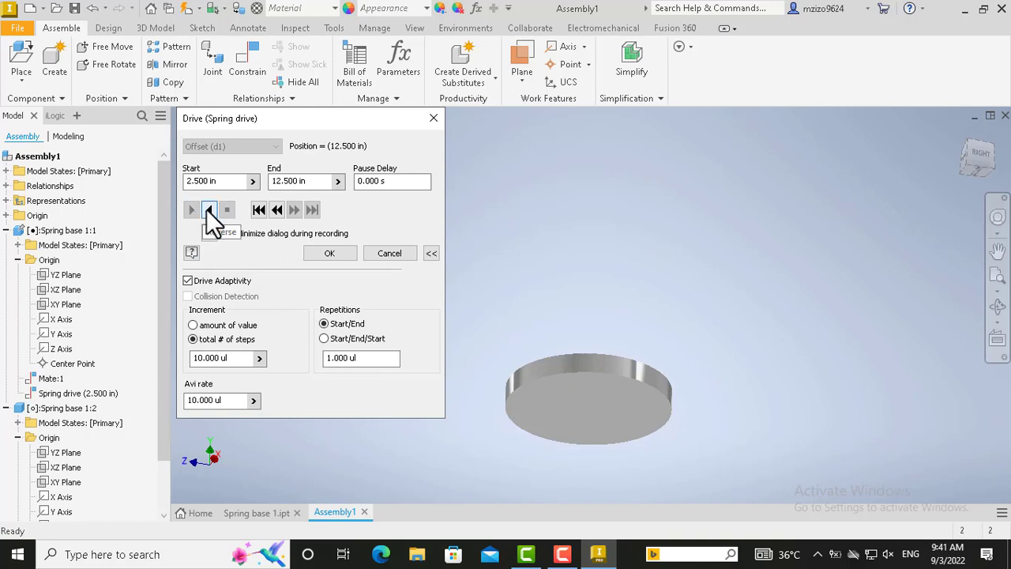
pyautogui.click(208, 211)
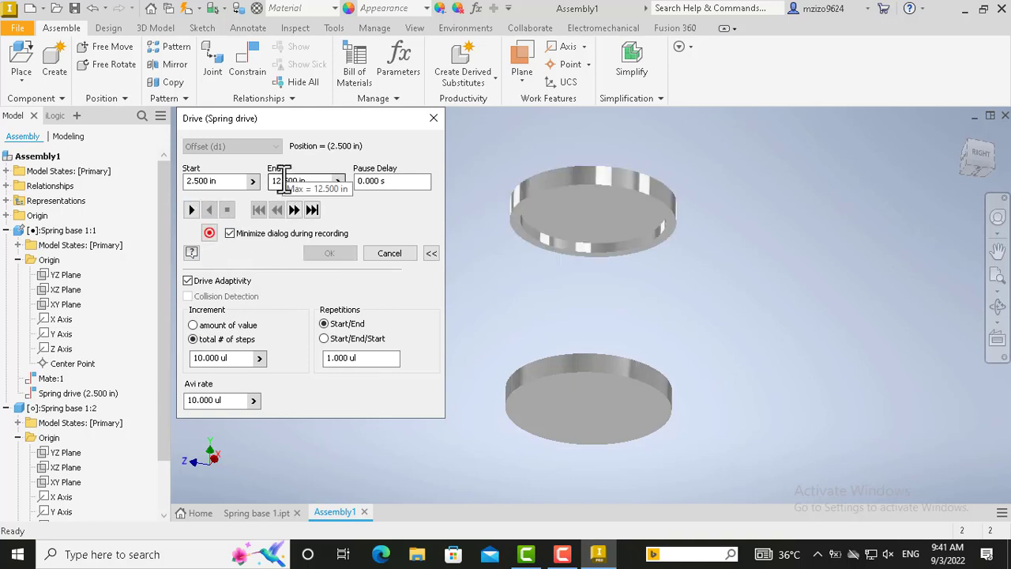
# - Set the drive's end value to 4 in, play the motion forward and in reverse twice, and close the drive settings
pyautogui.doubleClick(282, 180)
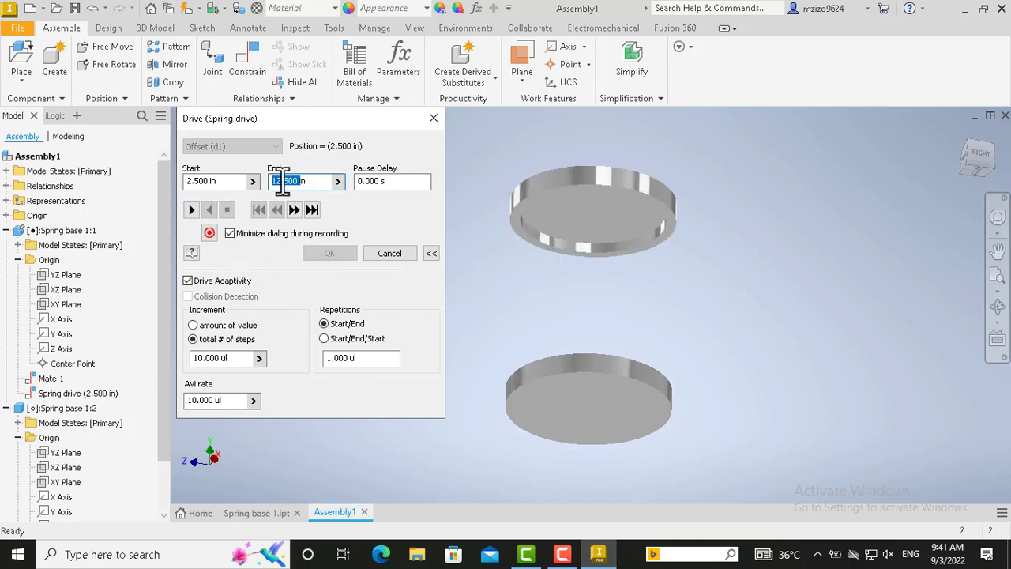
pyautogui.write('4')
pyautogui.click(195, 325)
pyautogui.click(195, 339)
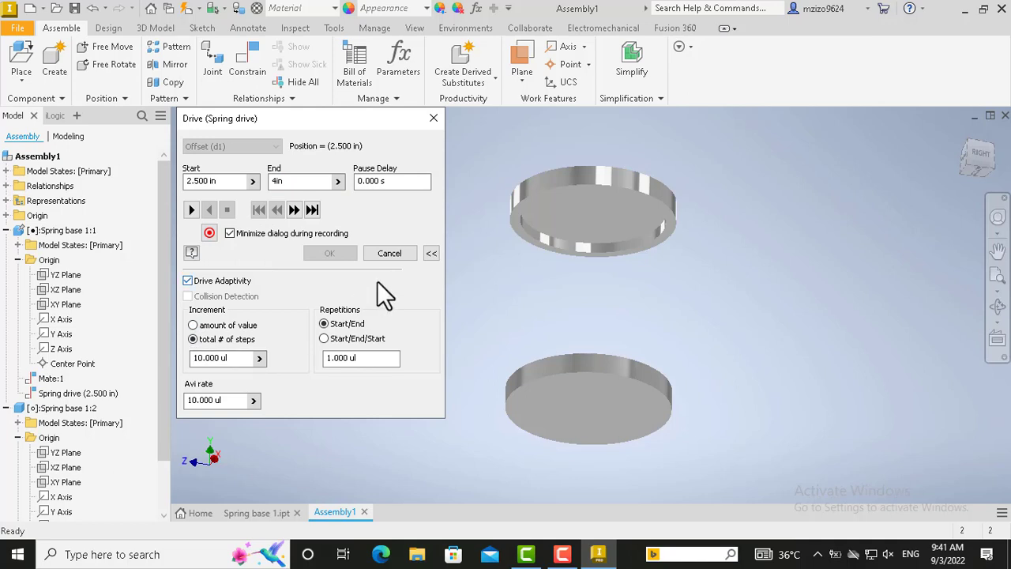
pyautogui.click(191, 211)
pyautogui.click(208, 209)
pyautogui.click(192, 211)
pyautogui.click(210, 211)
pyautogui.click(435, 120)
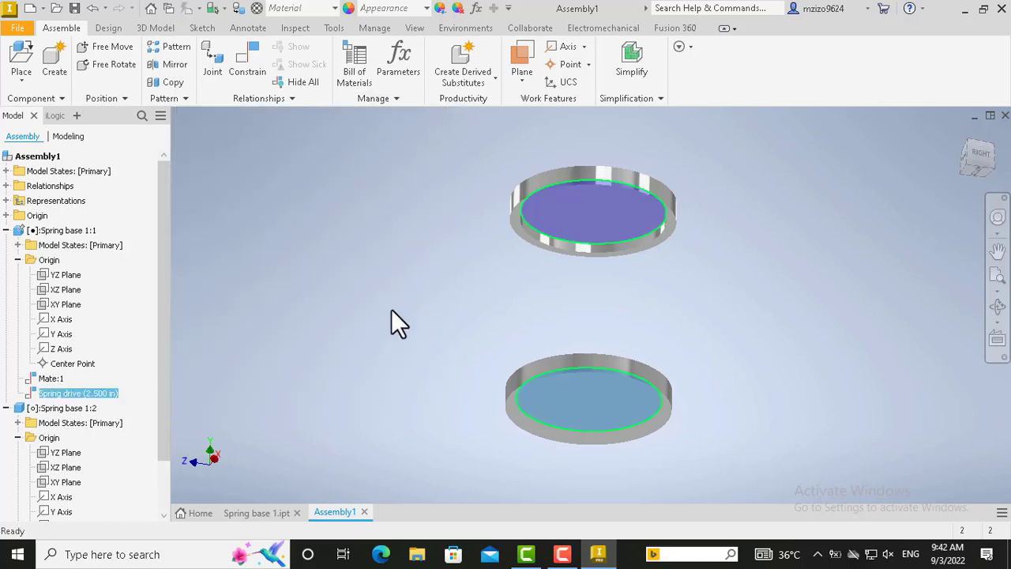
# - Define a new in-place component named Spring example 2 with the Standard.ipt template, leaving the existing Spring example file intact
pyautogui.moveTo(165, 261)
pyautogui.mouseDown()
pyautogui.moveTo(165, 296)
pyautogui.moveTo(169, 247)
pyautogui.mouseUp()
pyautogui.click(110, 30)
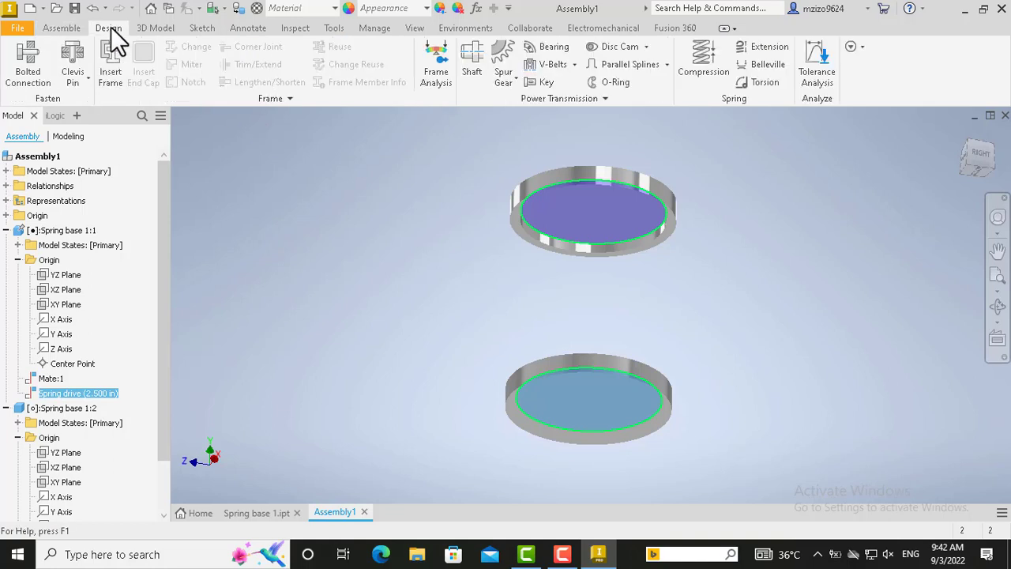
pyautogui.click(66, 30)
pyautogui.click(56, 68)
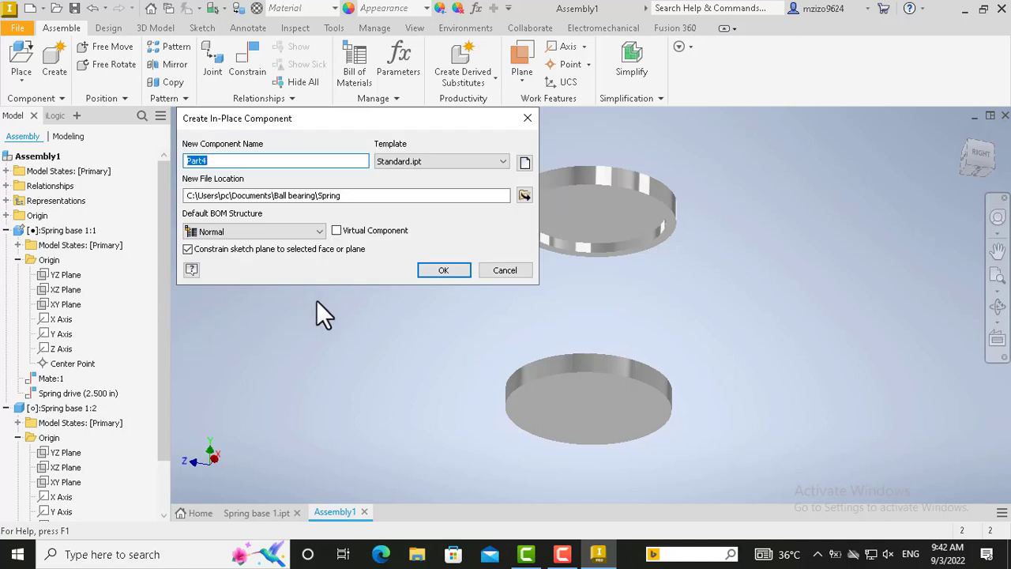
pyautogui.write('Spring example')
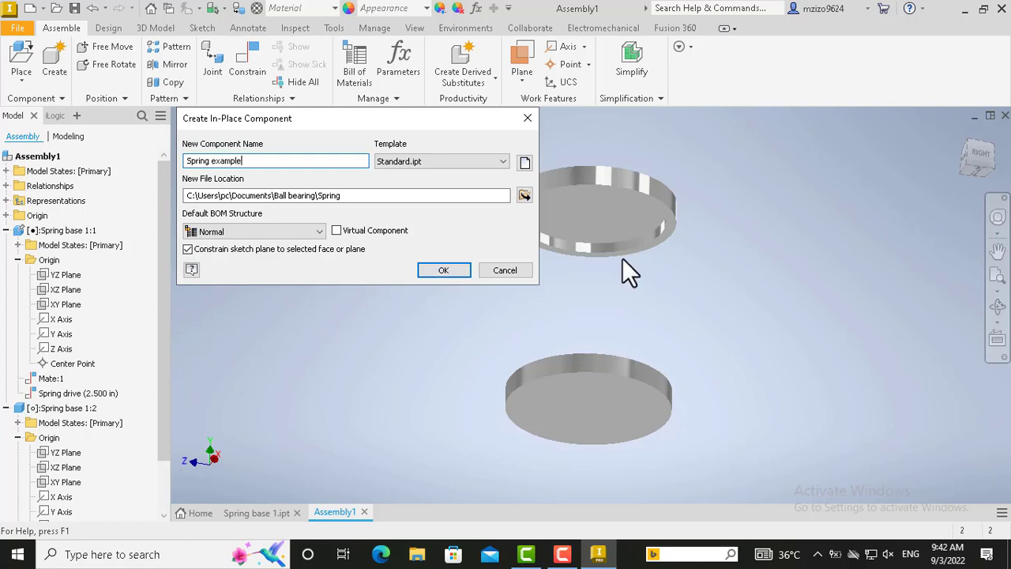
pyautogui.click(446, 273)
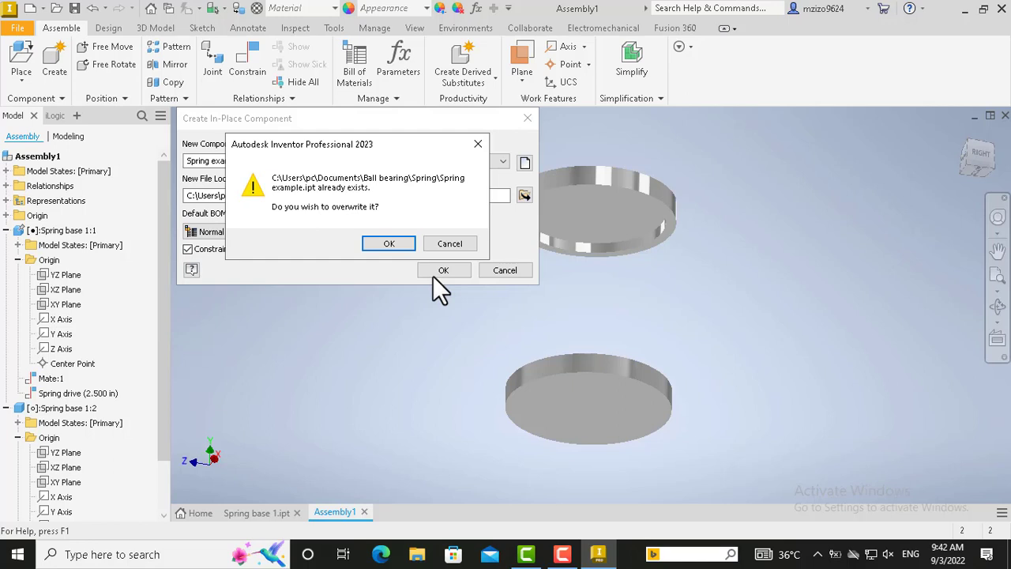
pyautogui.click(461, 243)
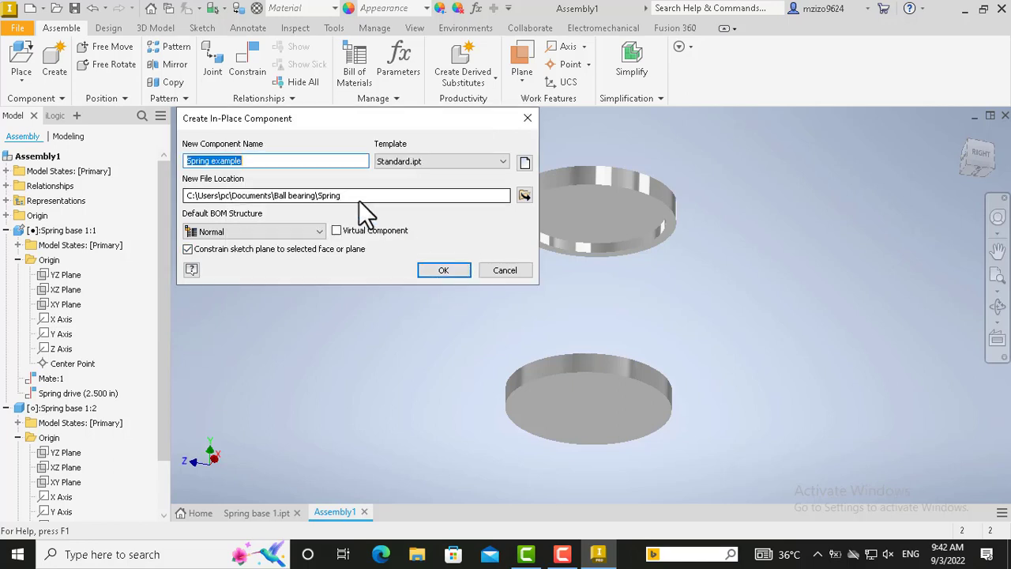
pyautogui.click(255, 160)
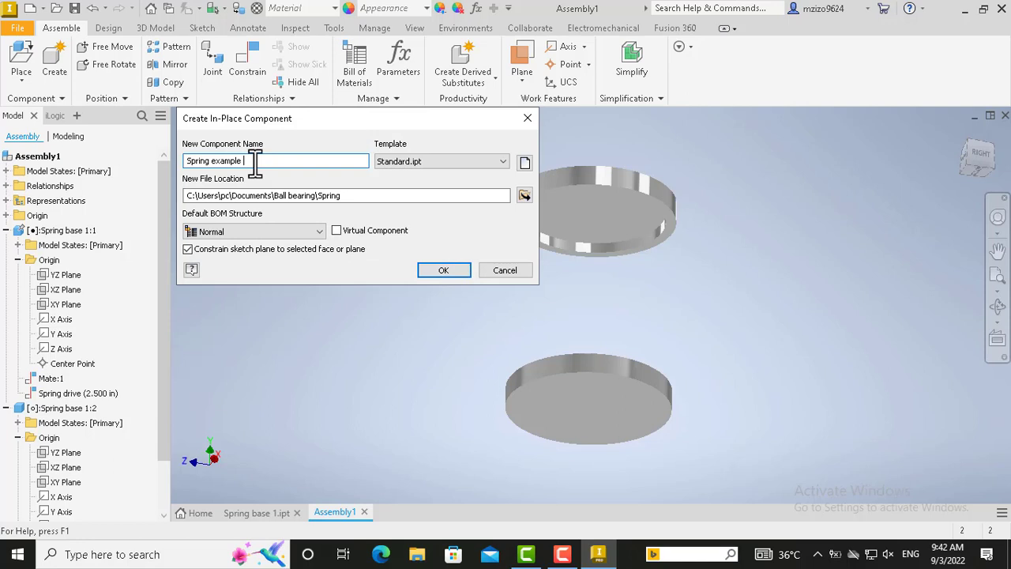
pyautogui.write('2')
pyautogui.click(430, 270)
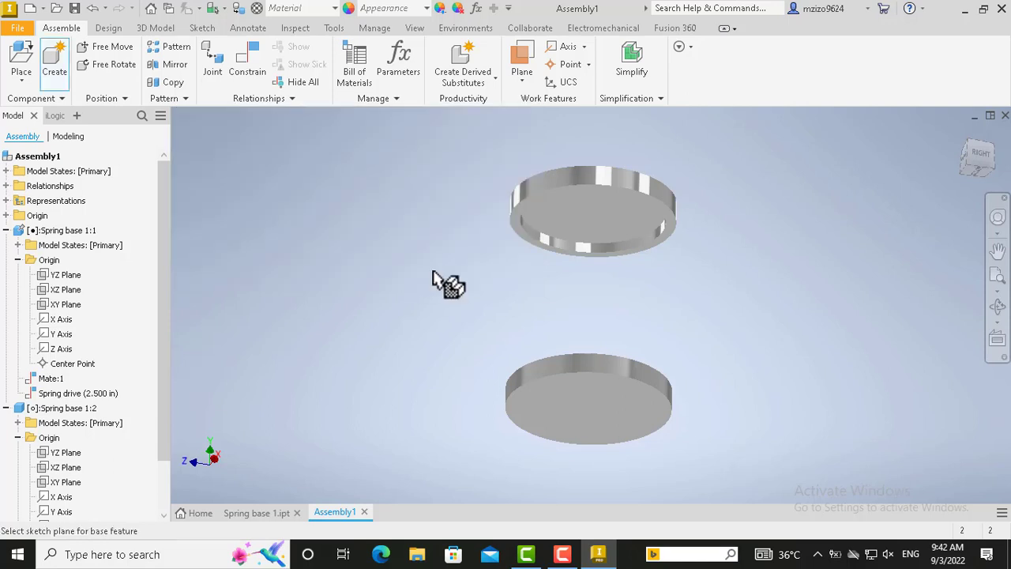
# - Place the new component's base sketch plane on the recess floor of the grounded disc
pyautogui.click(998, 306)
pyautogui.moveTo(605, 307)
pyautogui.mouseDown()
pyautogui.moveTo(609, 427)
pyautogui.moveTo(654, 417)
pyautogui.mouseUp()
pyautogui.press('Escape')
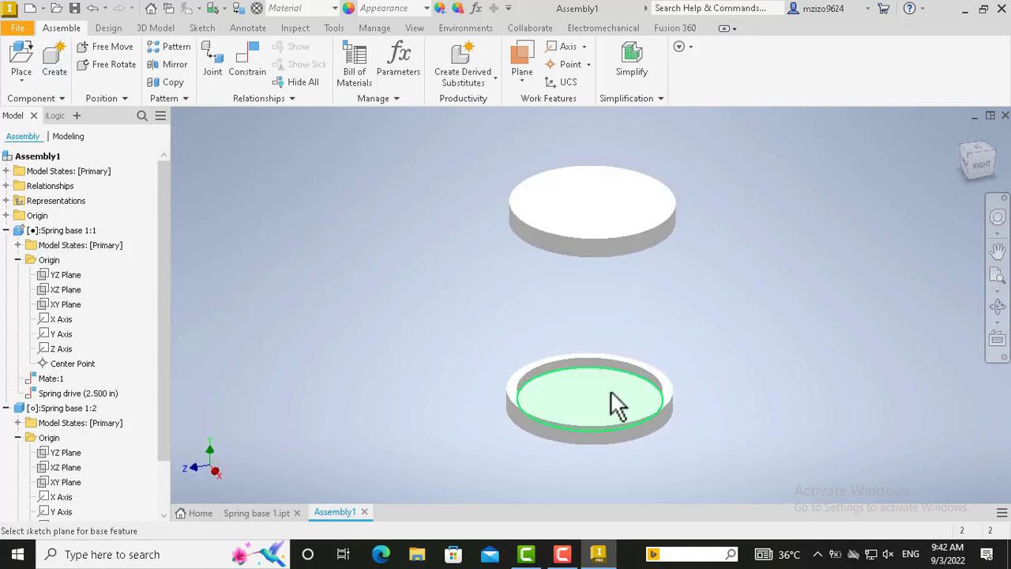
pyautogui.click(617, 404)
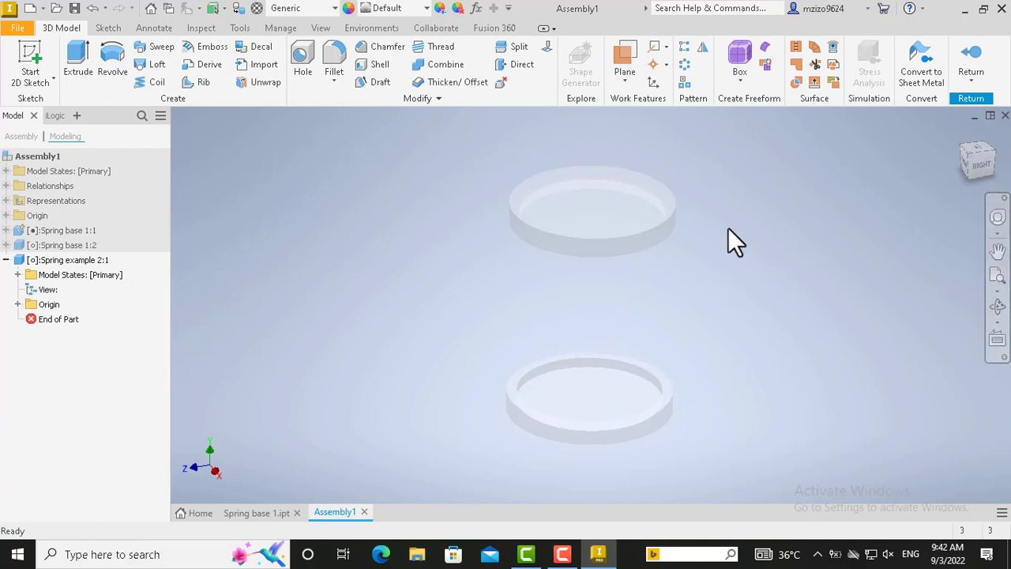
# - Create a 2D sketch on the YZ plane of the Spring example 2 part, with both discs in view
pyautogui.click(18, 304)
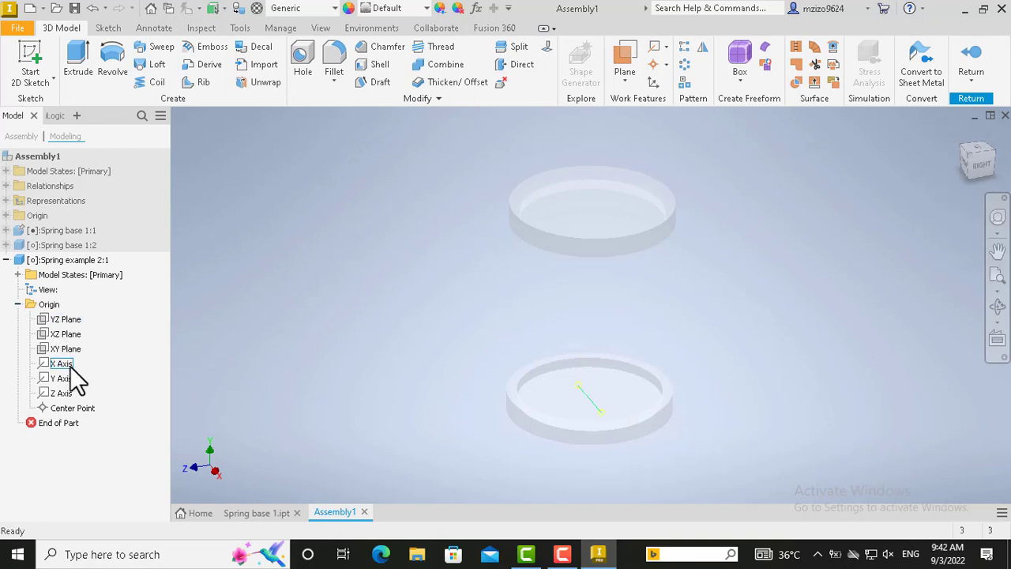
pyautogui.click(67, 319)
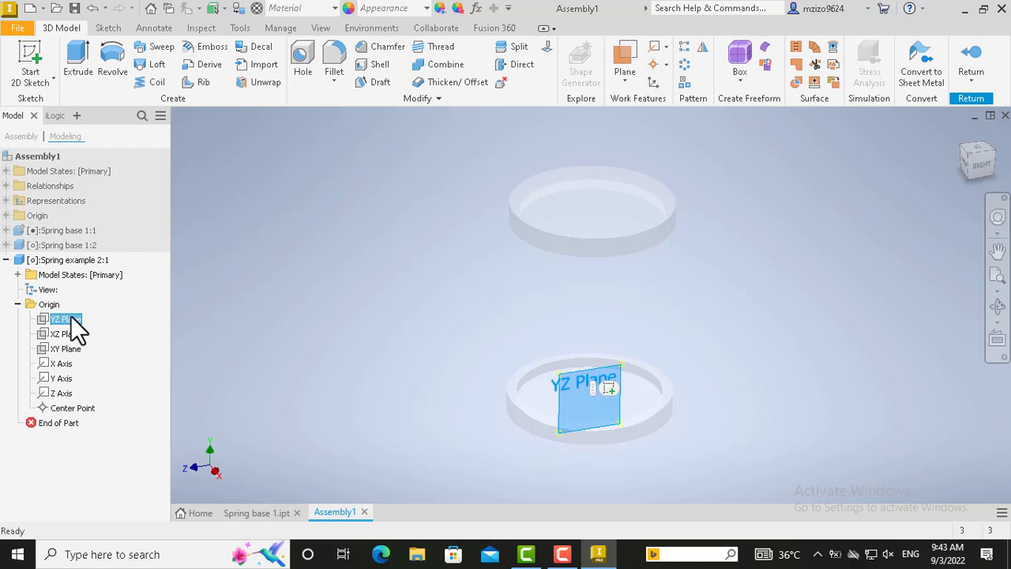
pyautogui.rightClick(76, 330)
pyautogui.click(90, 363)
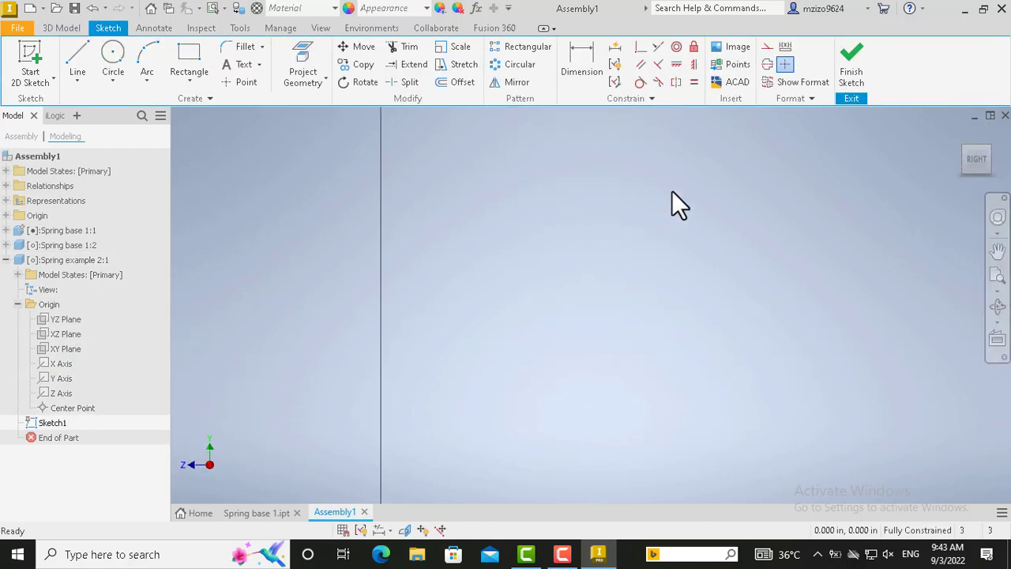
pyautogui.click(997, 250)
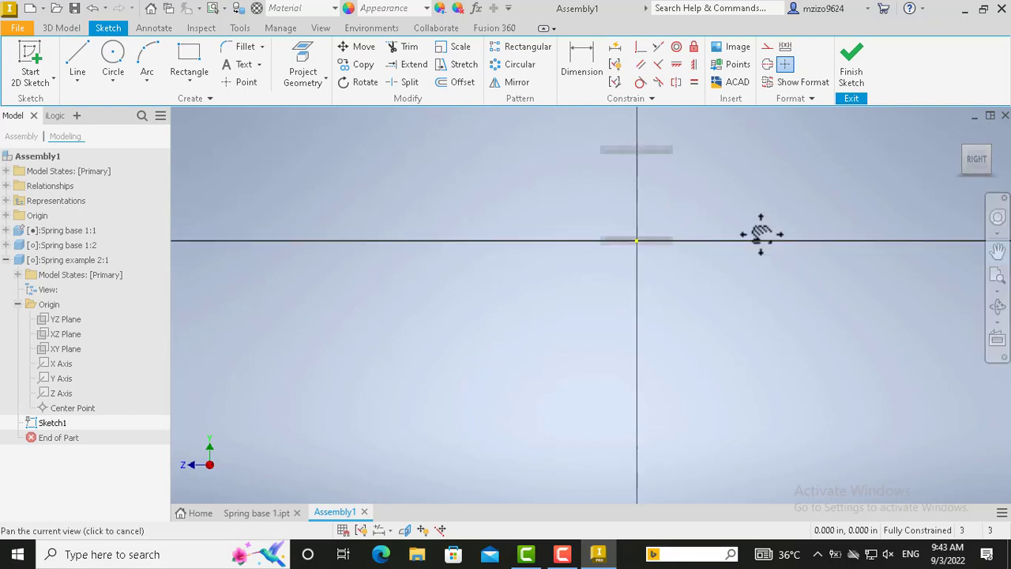
pyautogui.moveTo(650, 221); pyautogui.dragTo(570, 312)
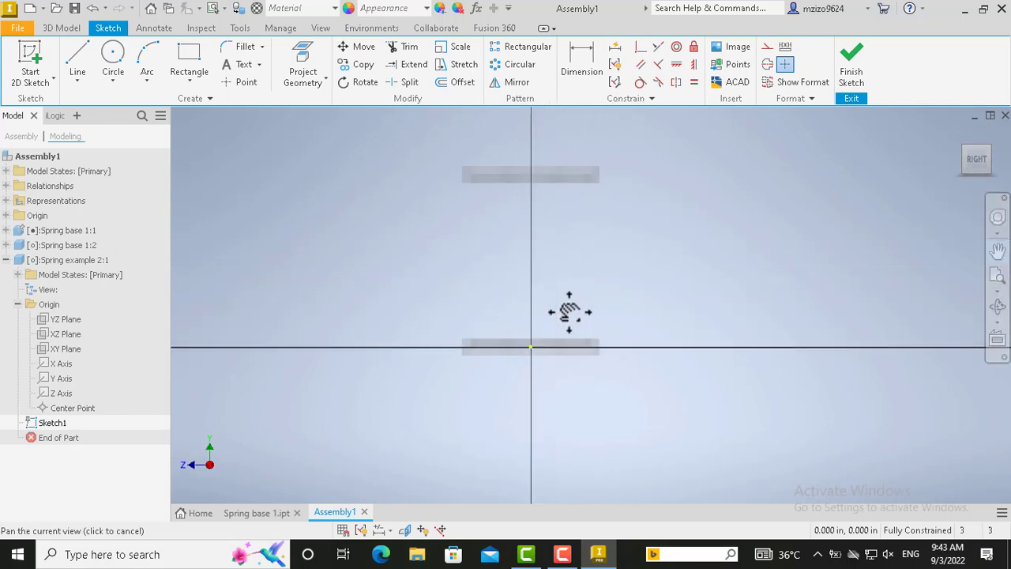
# - Draw a vertical line about 1.56 in long upward from the sketch origin along the discs' common axis
pyautogui.press('Escape')
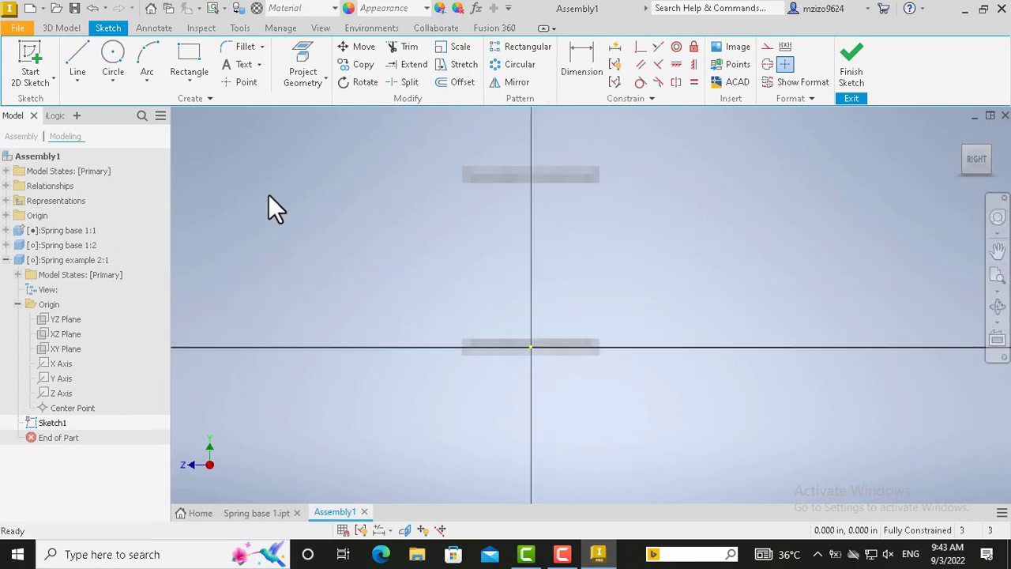
pyautogui.click(79, 55)
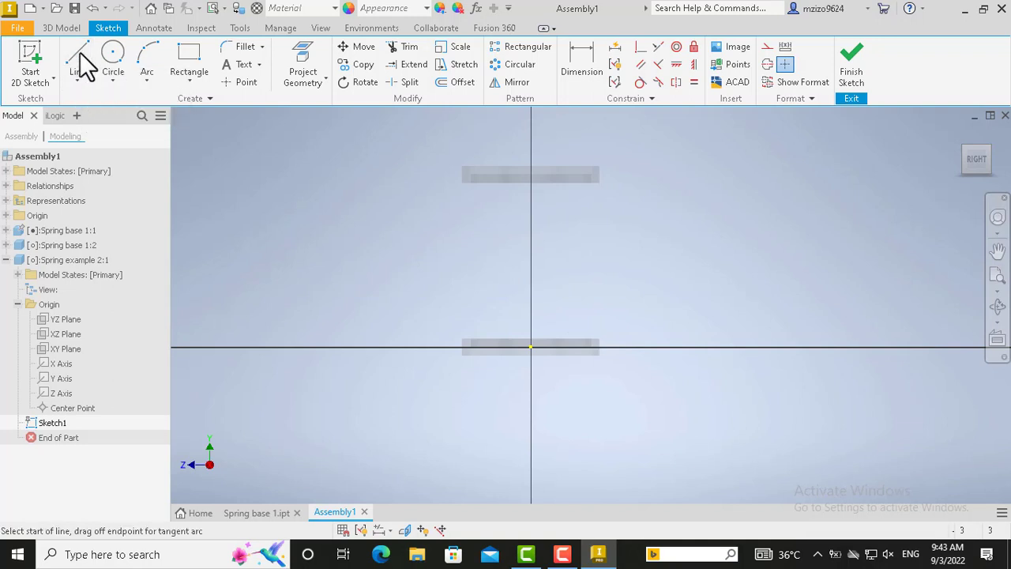
pyautogui.click(530, 347)
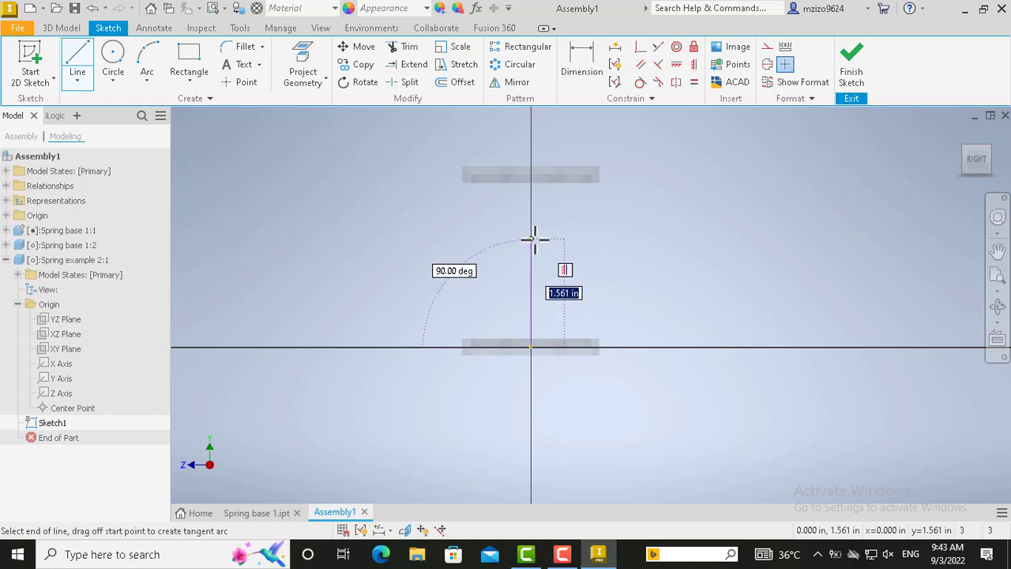
pyautogui.click(534, 239)
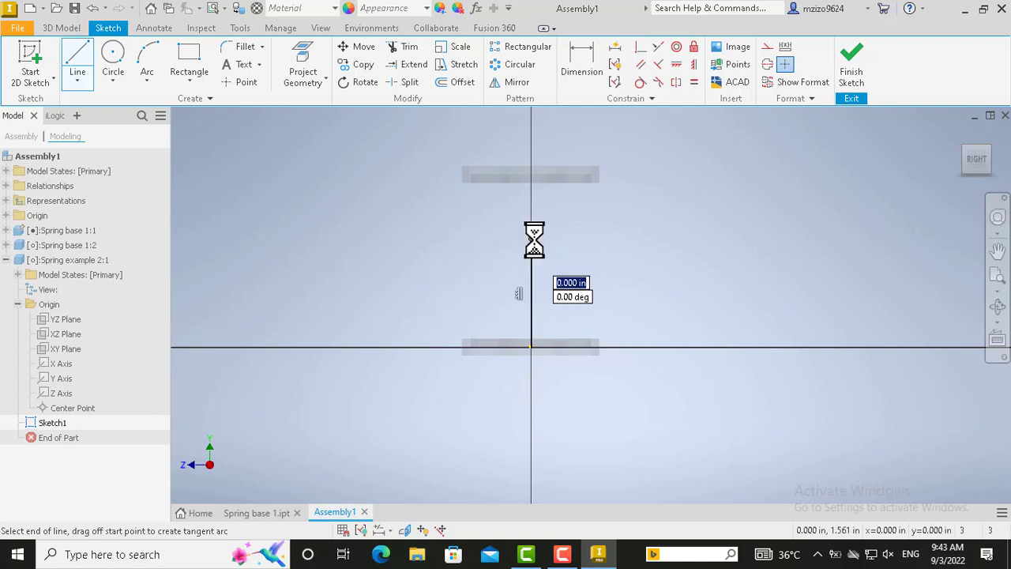
pyautogui.press('Escape')
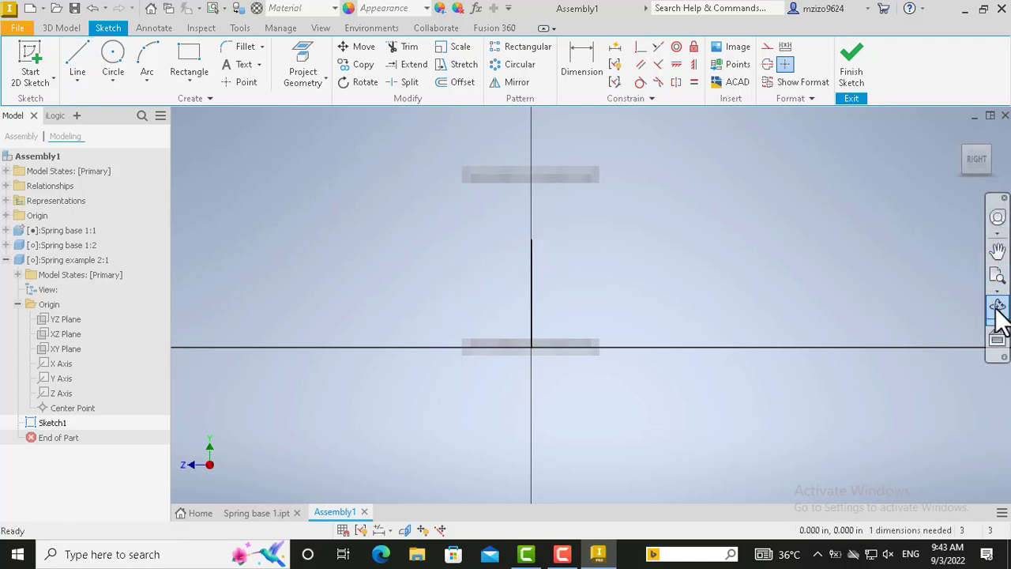
# - Project the recess floors of both the lower and upper discs into the sketch as reference lines
pyautogui.click(997, 308)
pyautogui.moveTo(582, 248); pyautogui.dragTo(577, 319)
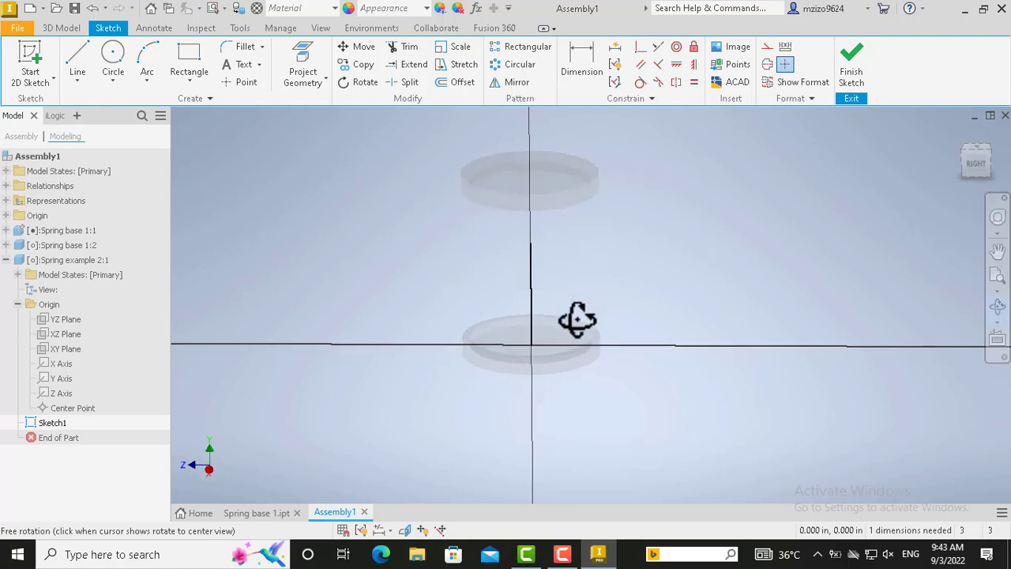
pyautogui.press('Escape')
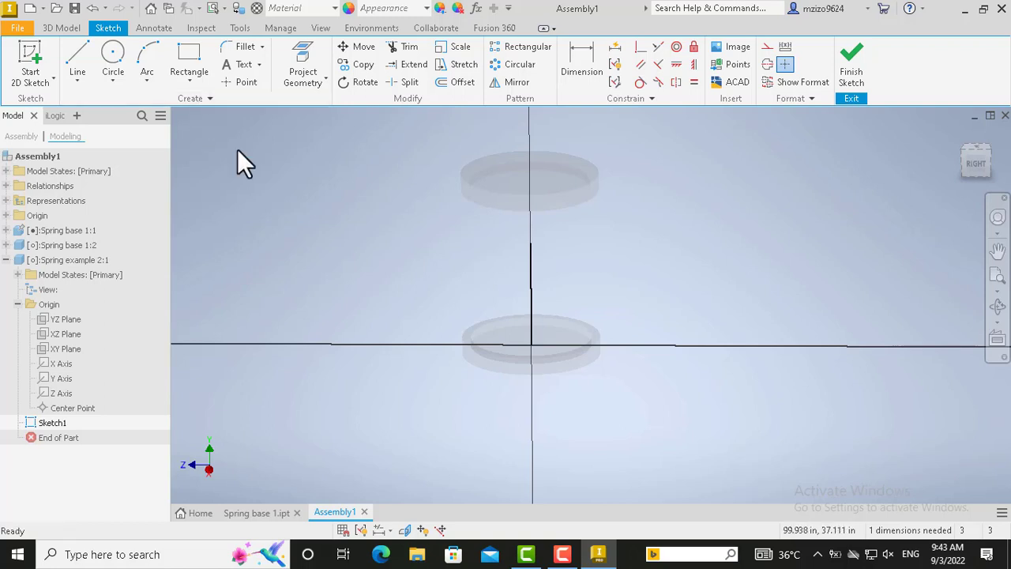
pyautogui.click(312, 73)
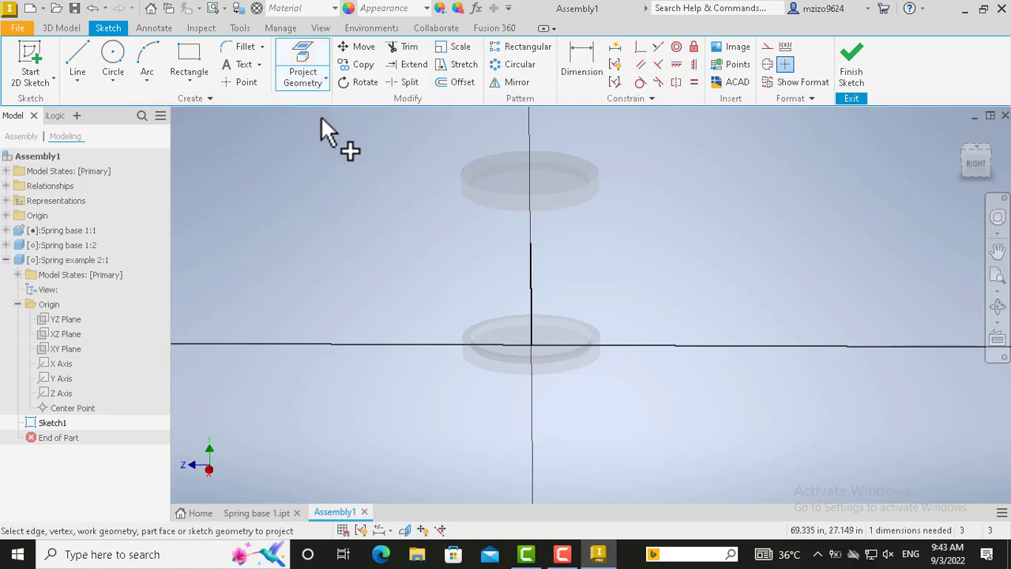
pyautogui.press('Escape')
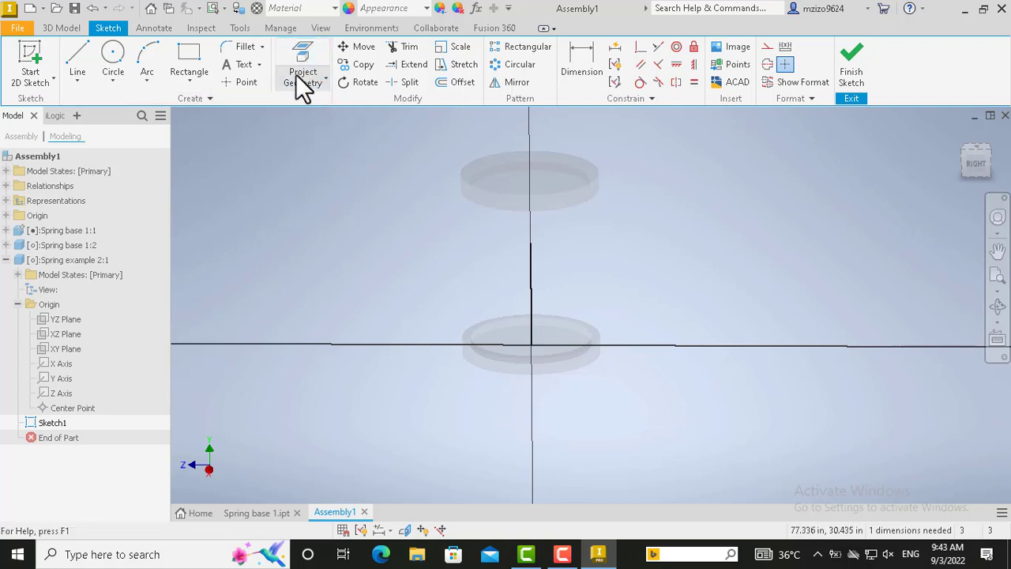
pyautogui.click(297, 76)
pyautogui.click(326, 105)
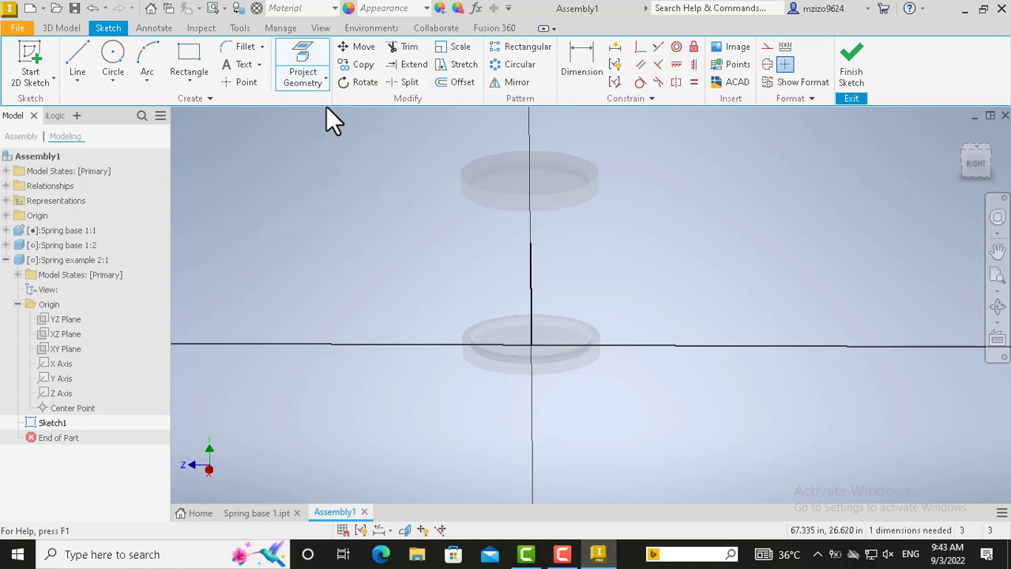
pyautogui.click(555, 328)
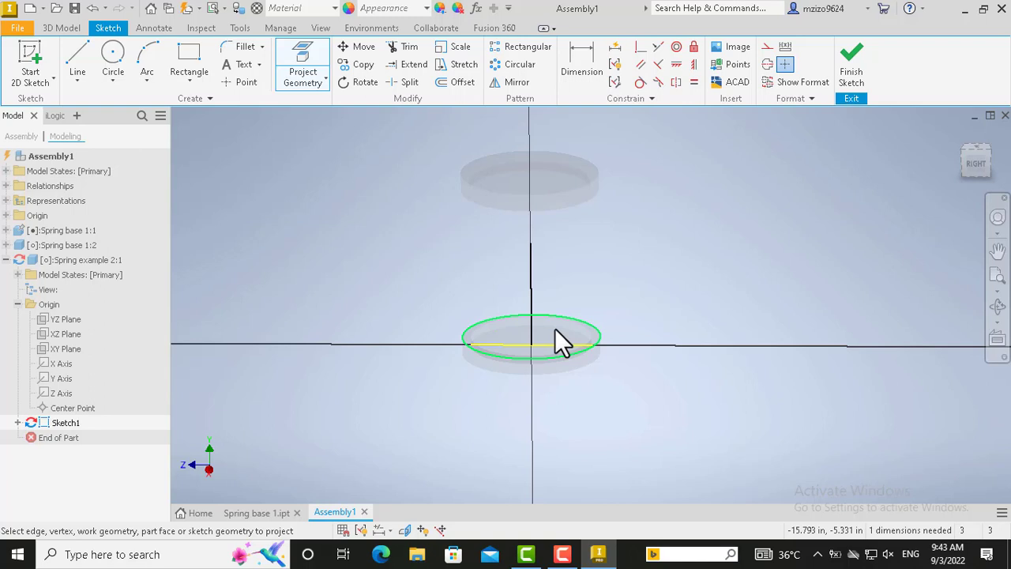
pyautogui.click(978, 174)
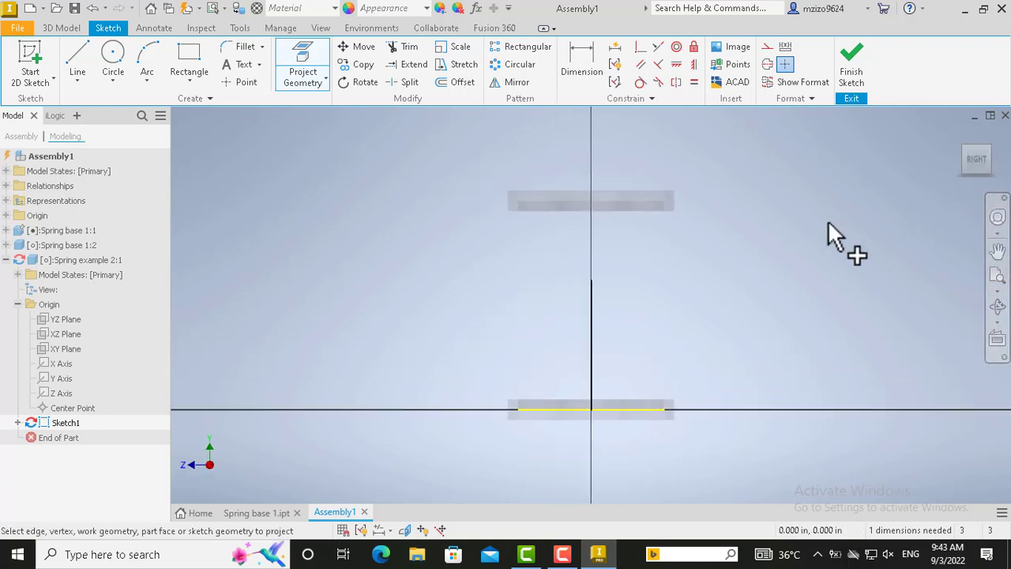
pyautogui.click(627, 202)
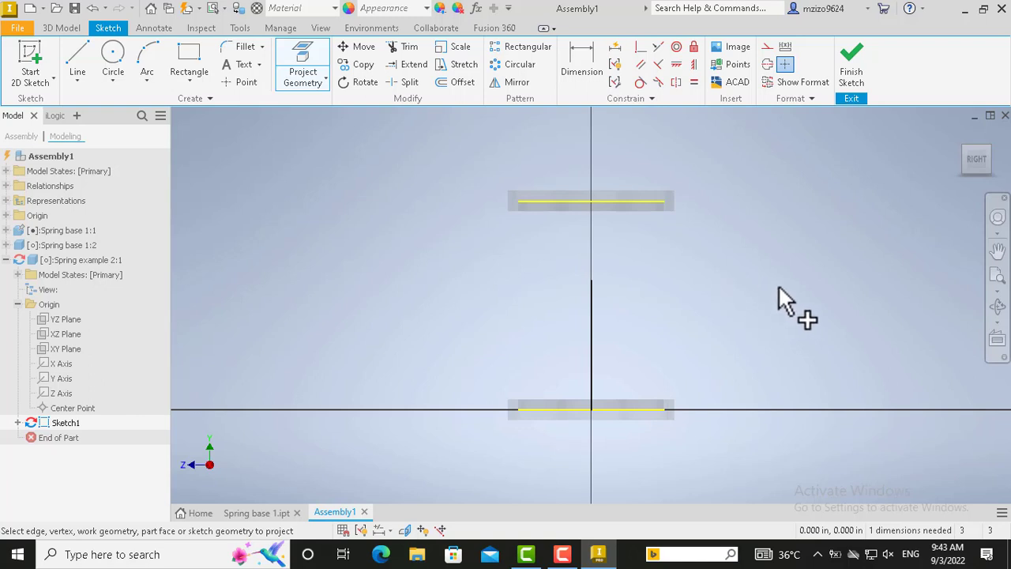
pyautogui.press('Escape')
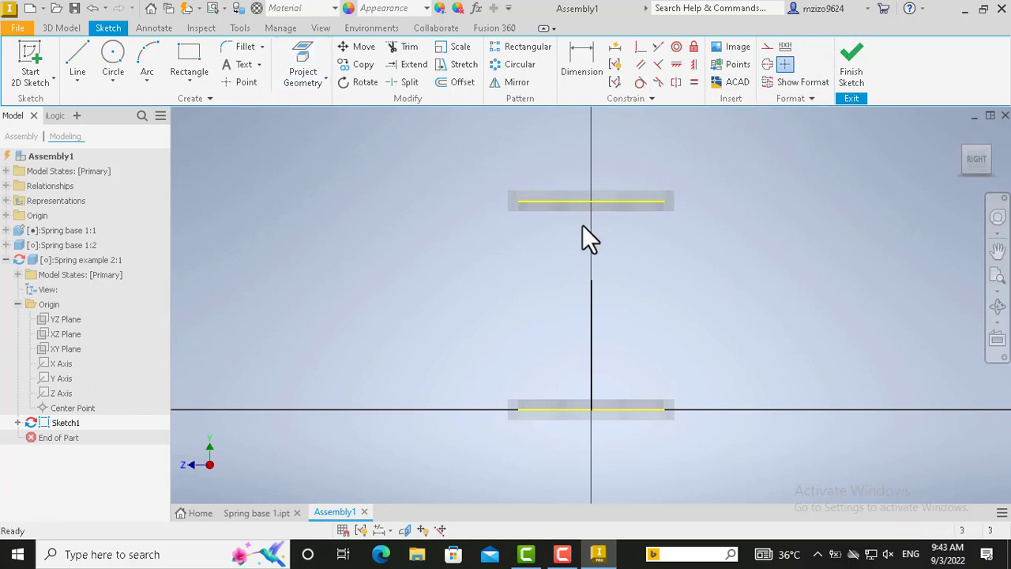
# - Convert the vertical axis line and the lower disc's projected line to construction geometry
pyautogui.rightClick(591, 354)
pyautogui.click(668, 123)
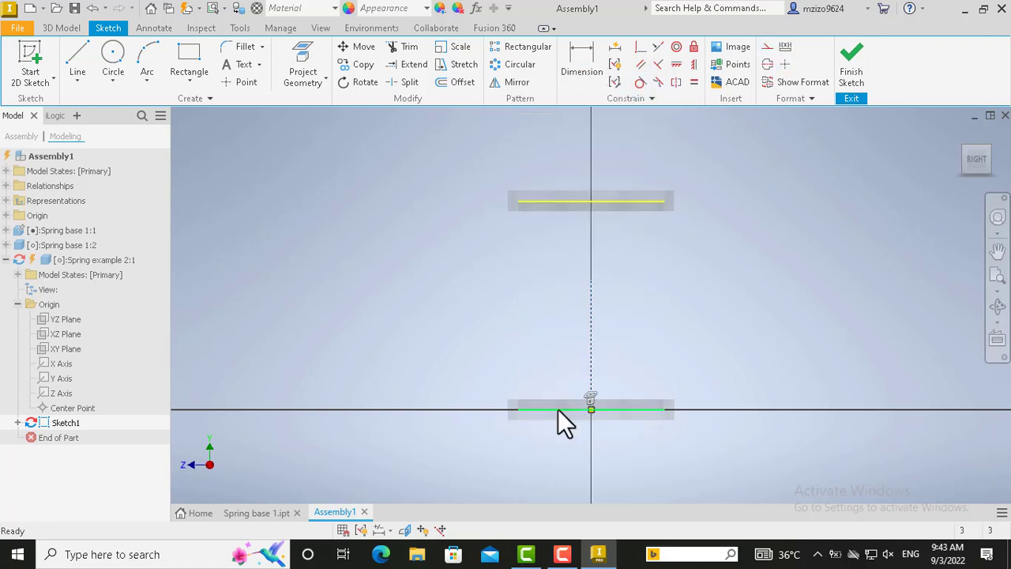
pyautogui.rightClick(558, 410)
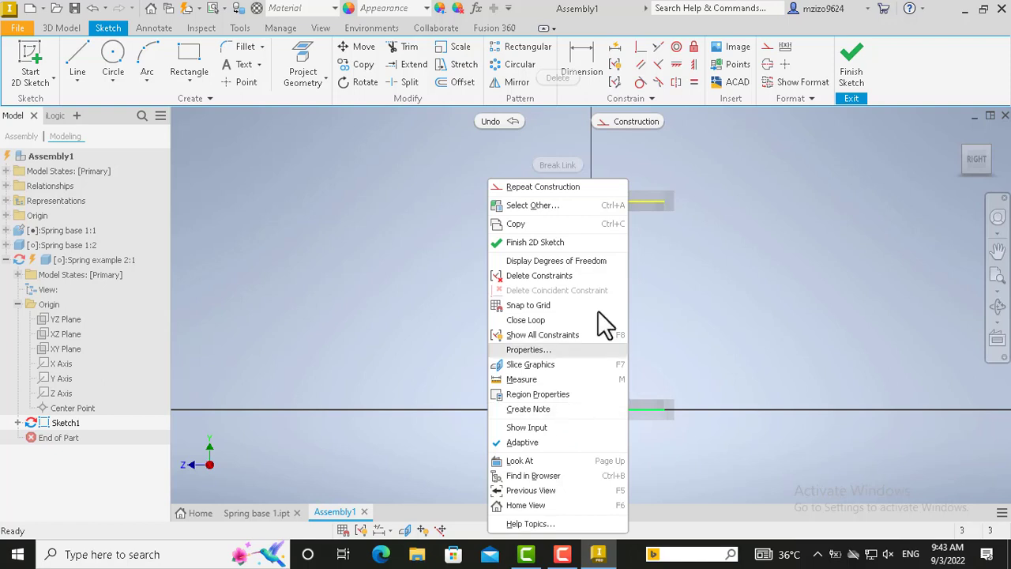
pyautogui.click(631, 123)
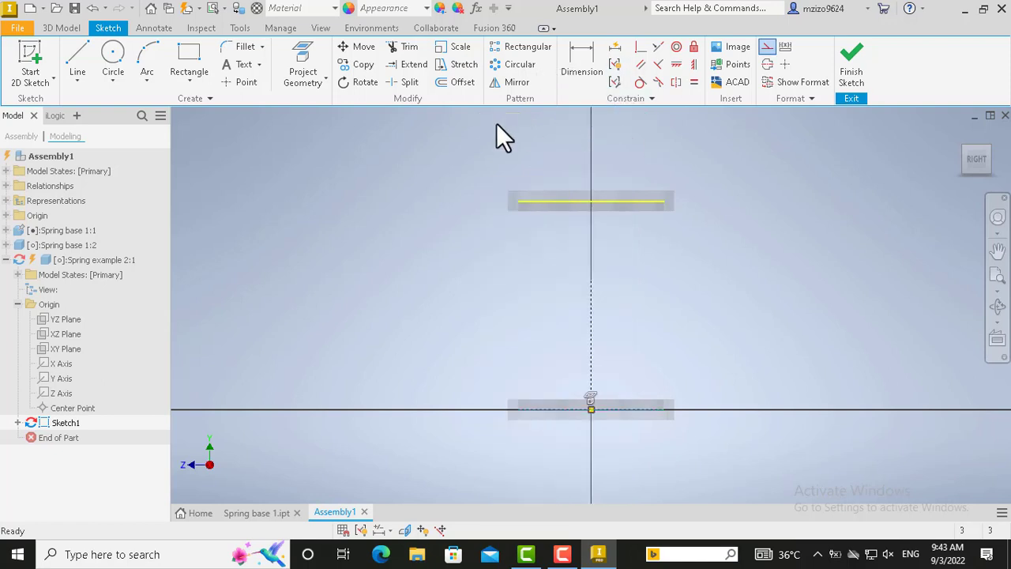
# - Add a driven vertical dimension between the midpoints of the two projected recess lines, placed beside the discs
pyautogui.click(594, 81)
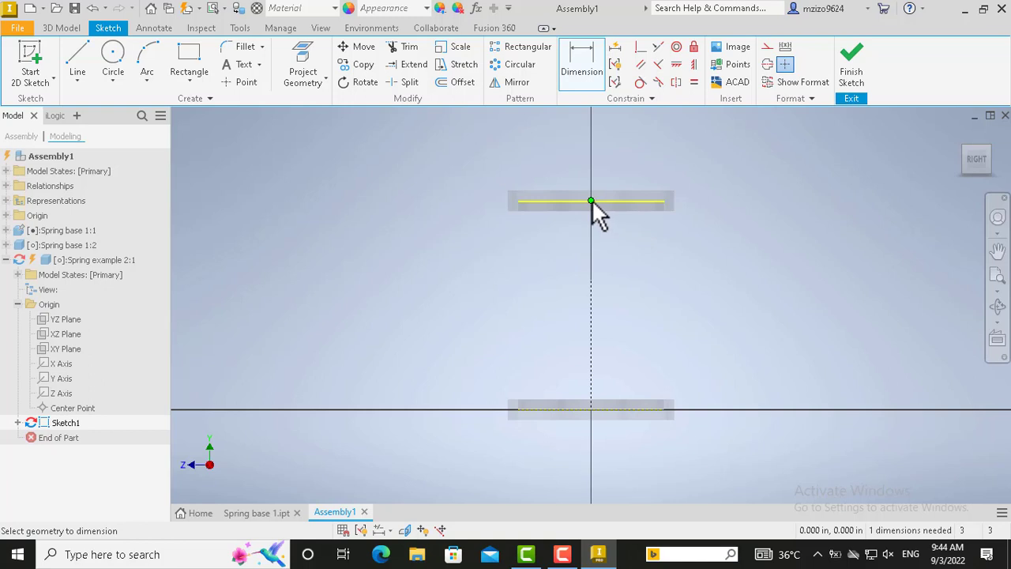
pyautogui.click(590, 408)
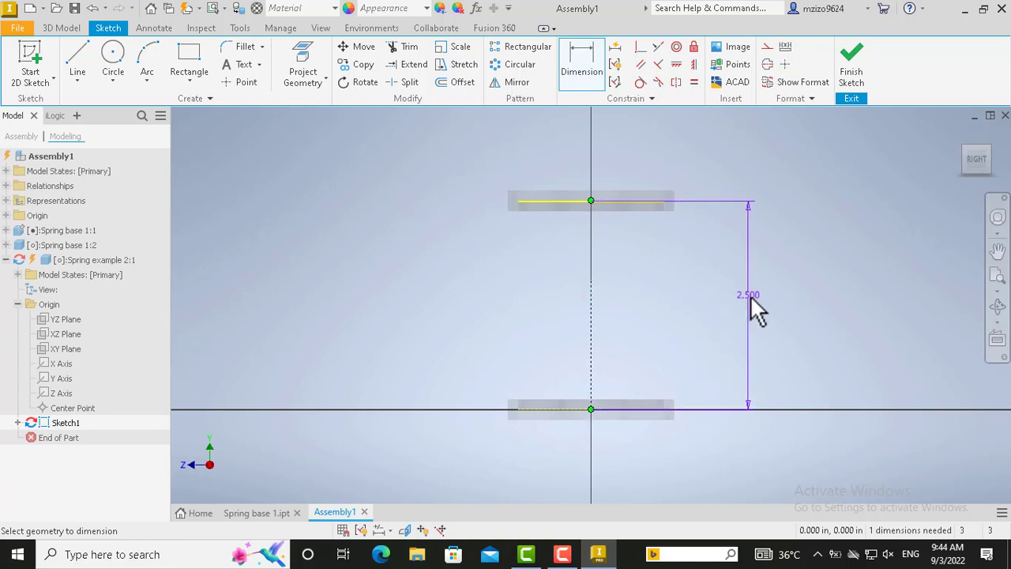
pyautogui.click(750, 299)
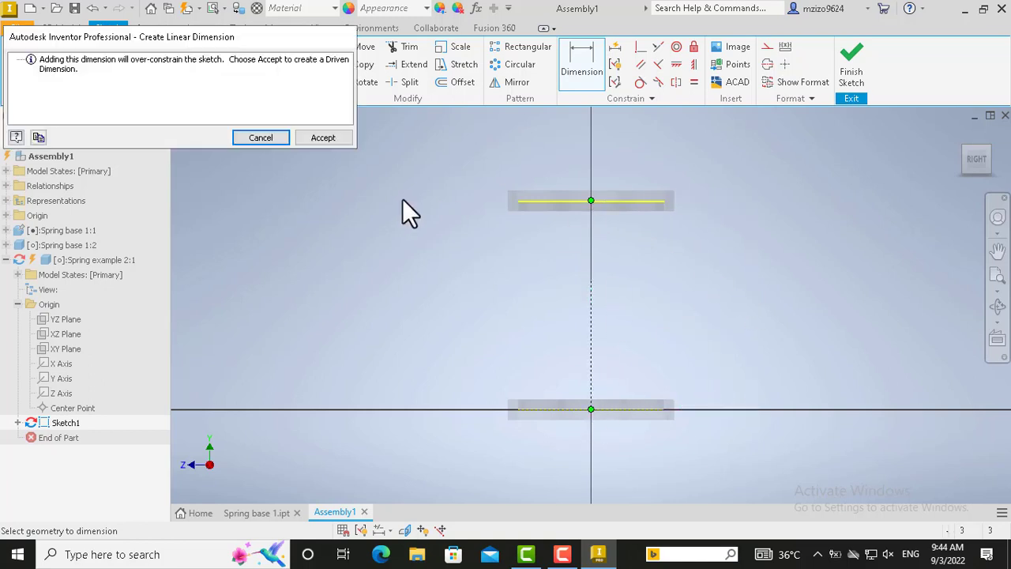
pyautogui.click(316, 138)
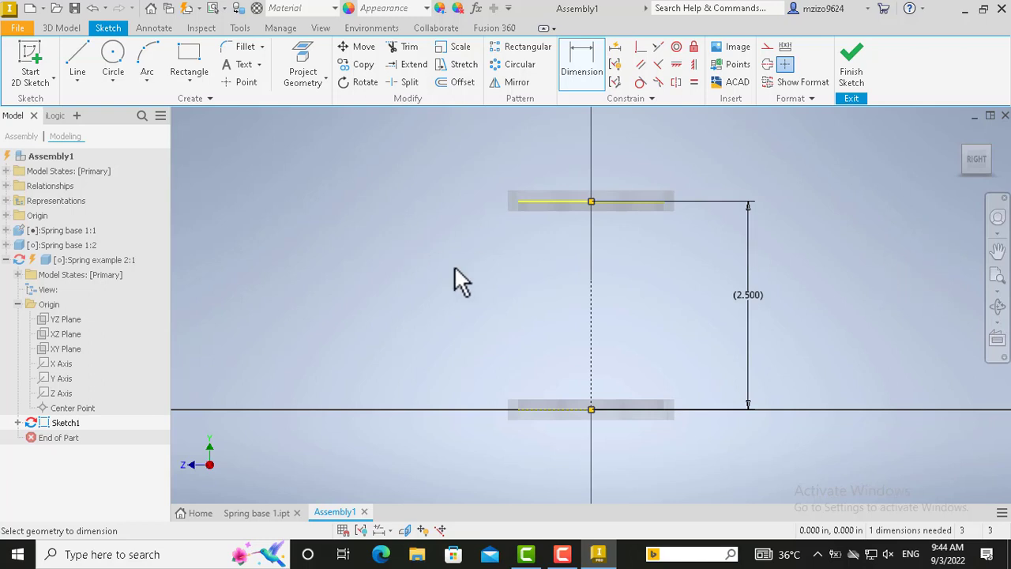
# - Draw a 0.15 in diameter circle just above the lower disc's projected line, on the +Z side of the axis
pyautogui.click(997, 306)
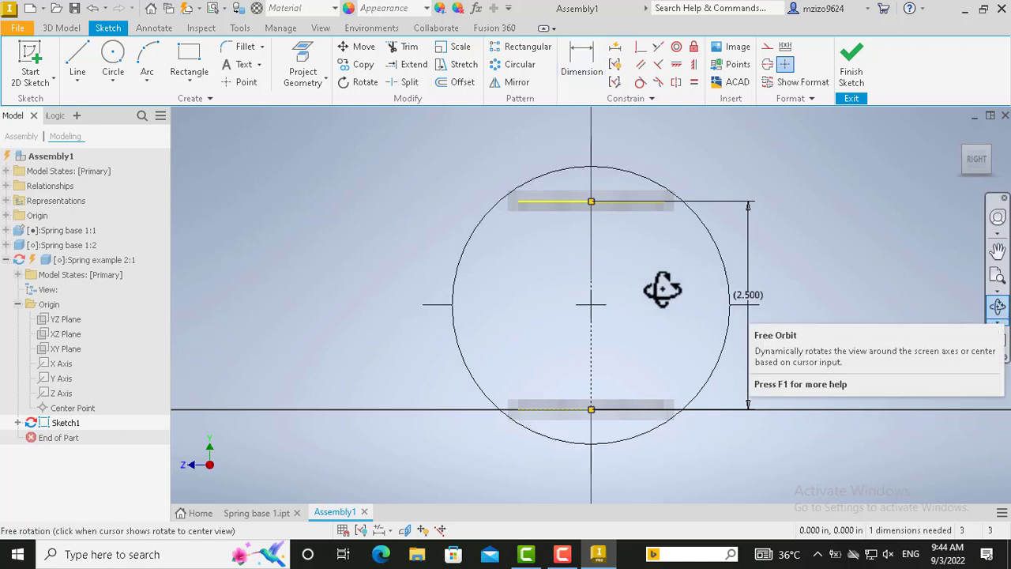
pyautogui.moveTo(661, 290); pyautogui.dragTo(652, 370)
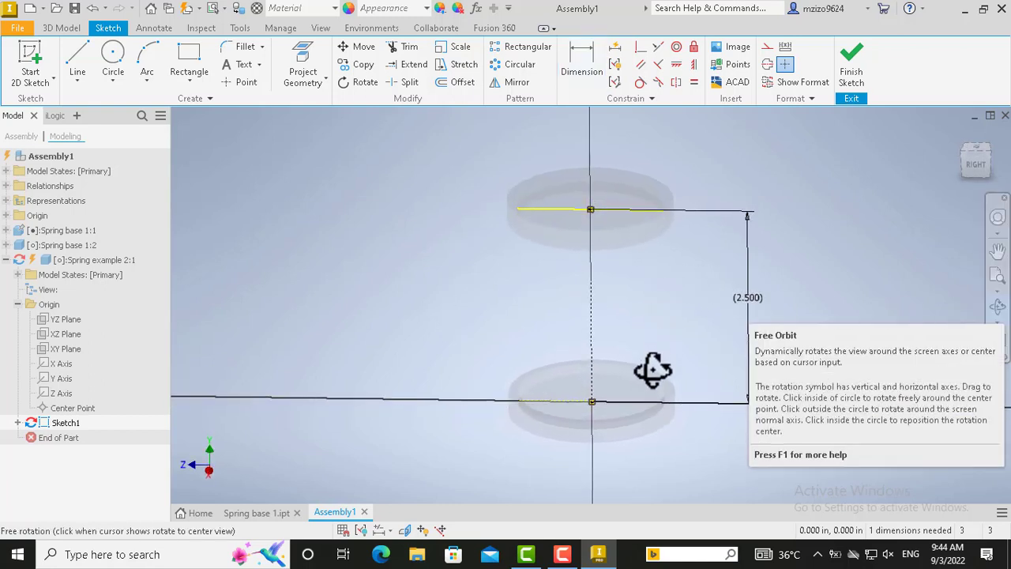
pyautogui.press('Escape')
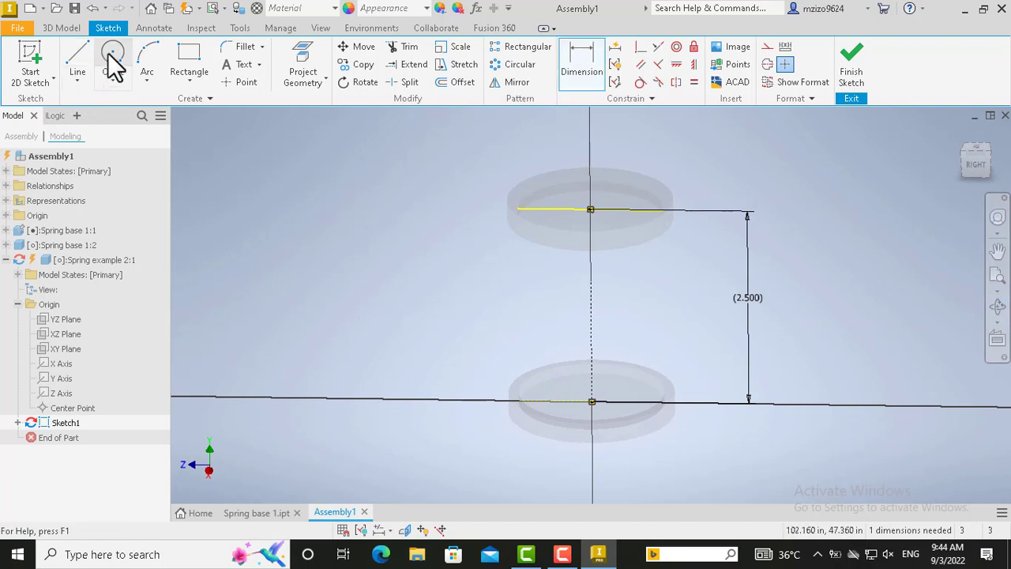
pyautogui.click(113, 67)
pyautogui.click(542, 387)
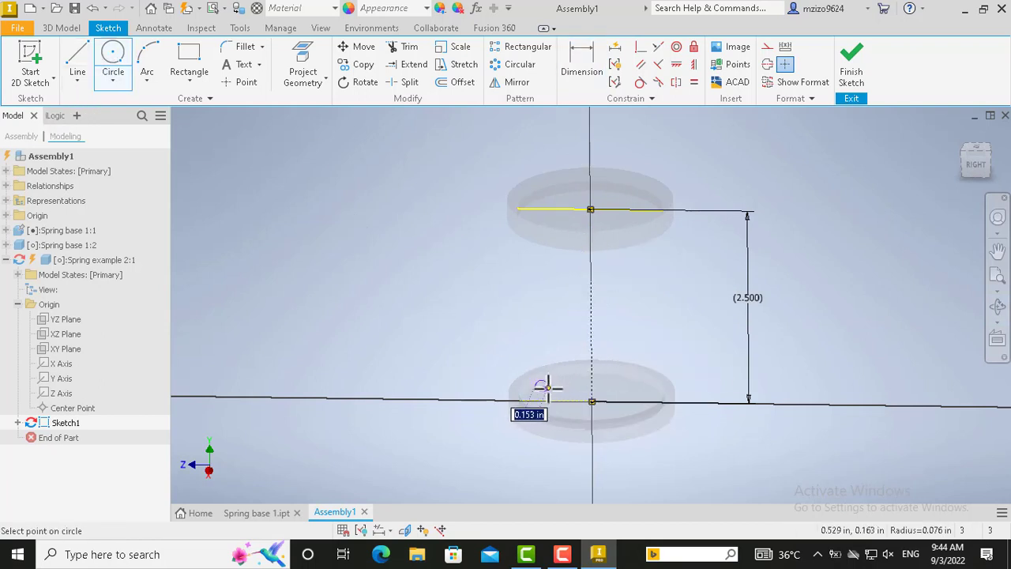
pyautogui.write('0')
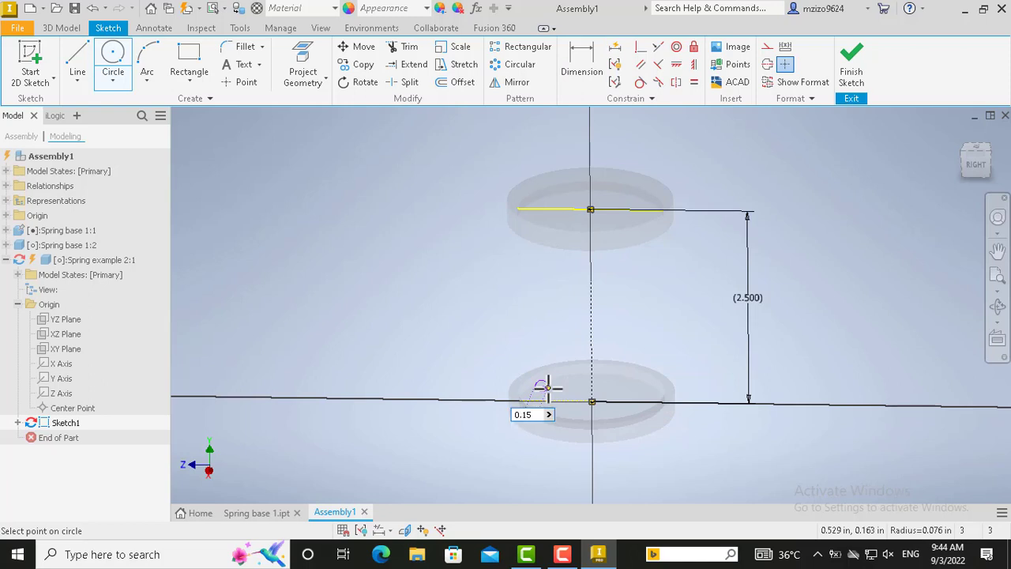
pyautogui.press('Return')
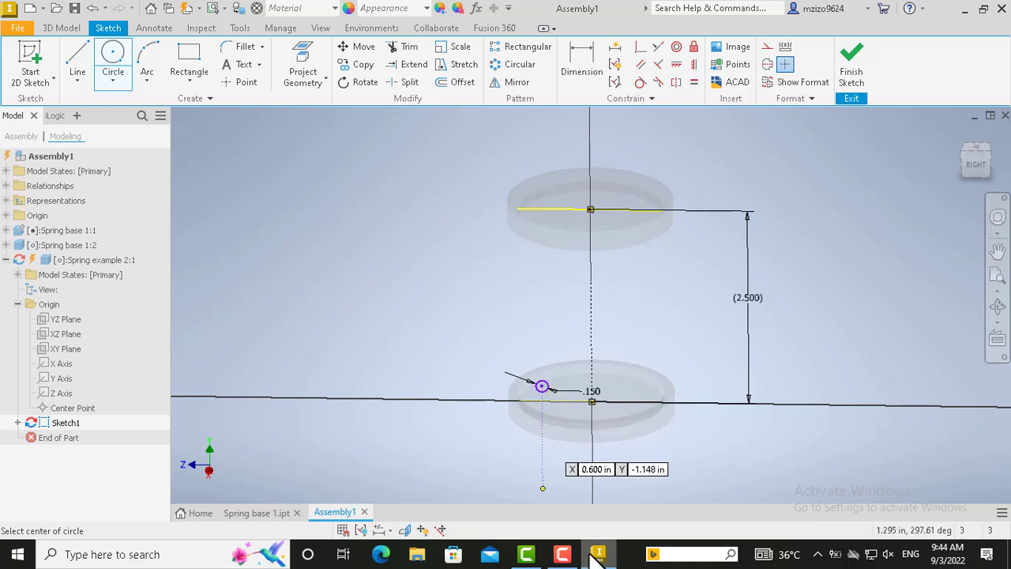
pyautogui.press('Escape')
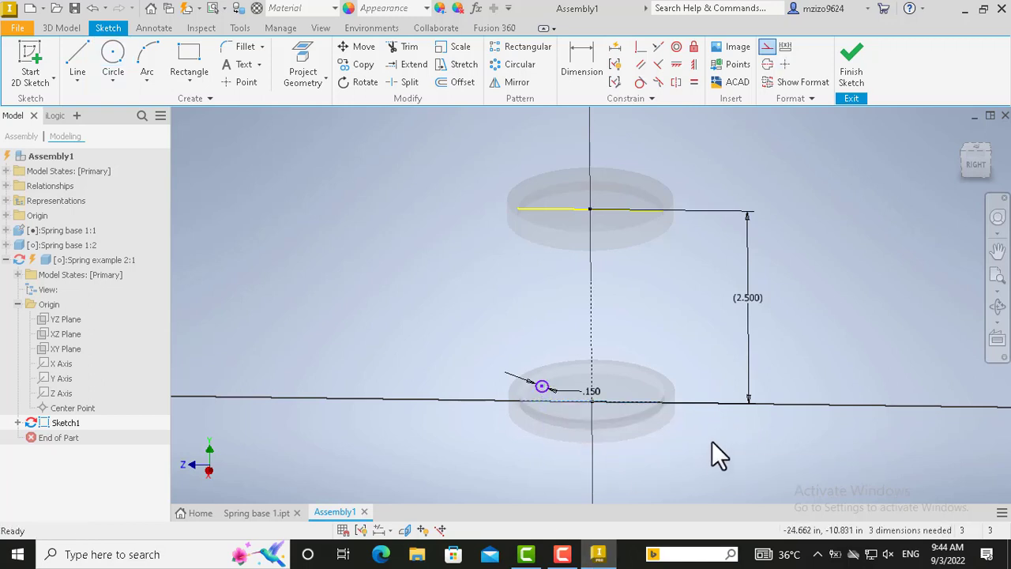
# - Make the 0.15 in circle tangent to the lower disc's projected recess line
pyautogui.click(639, 82)
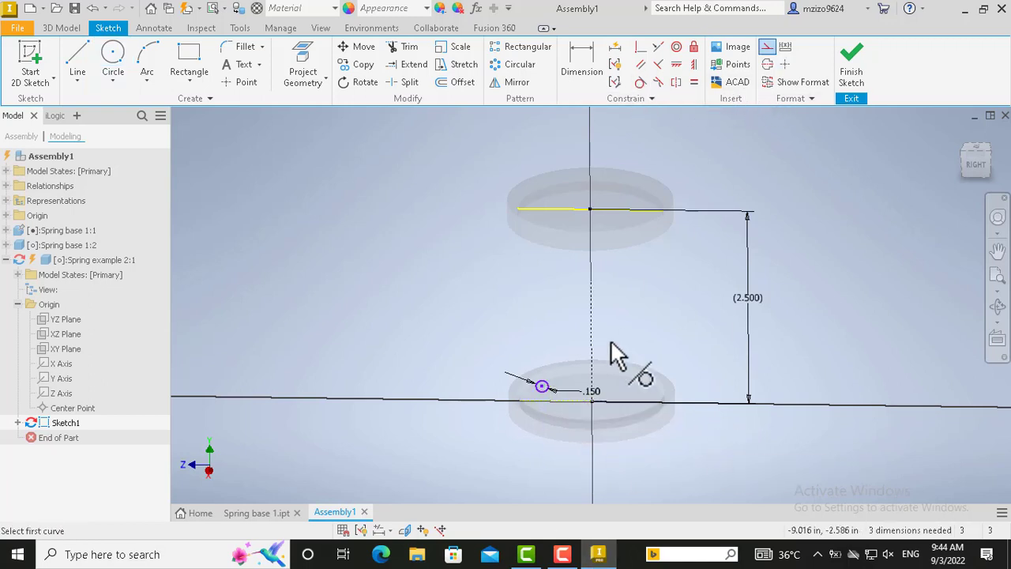
pyautogui.click(546, 388)
pyautogui.click(548, 401)
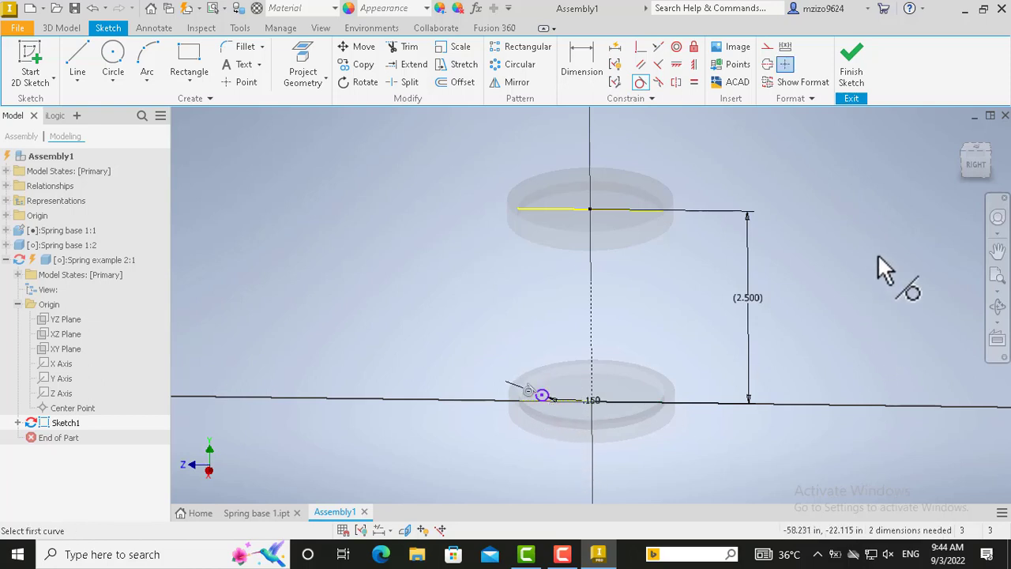
pyautogui.press('Escape')
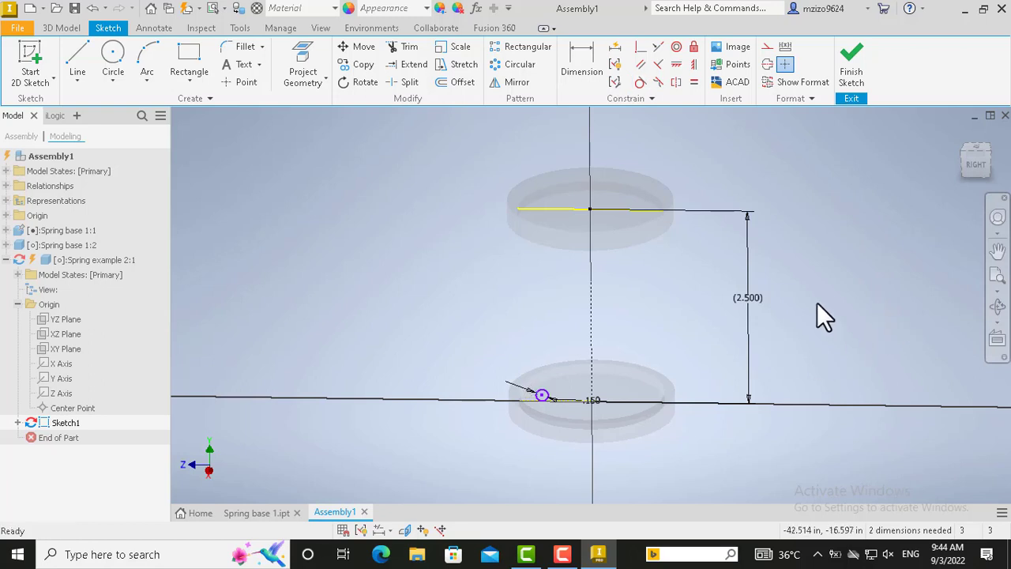
# - Move the wire circle outward along the recess floor until it meets the lower disc's recess wall, and finish the sketch
pyautogui.click(979, 165)
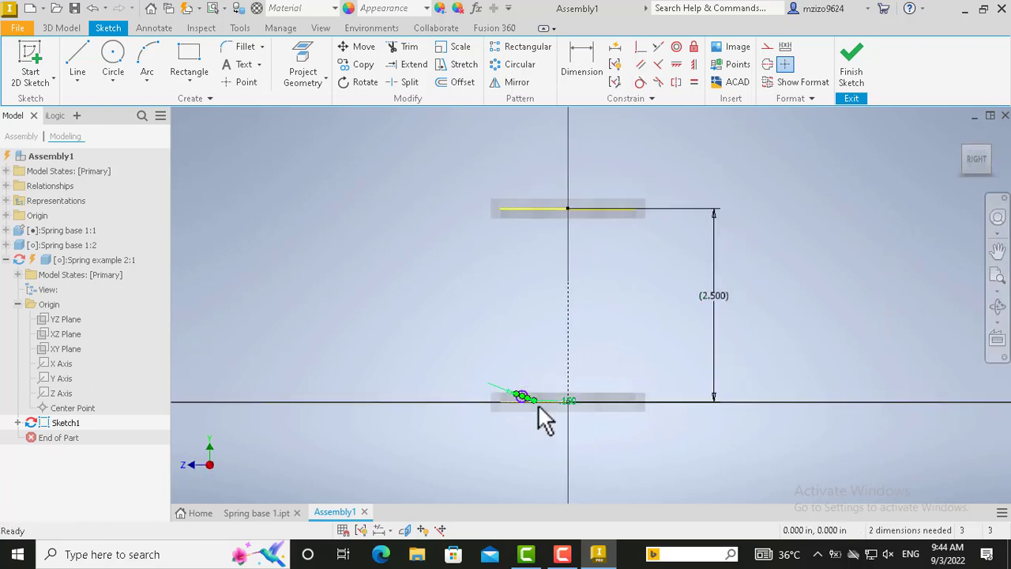
pyautogui.scroll(5, 536, 405)
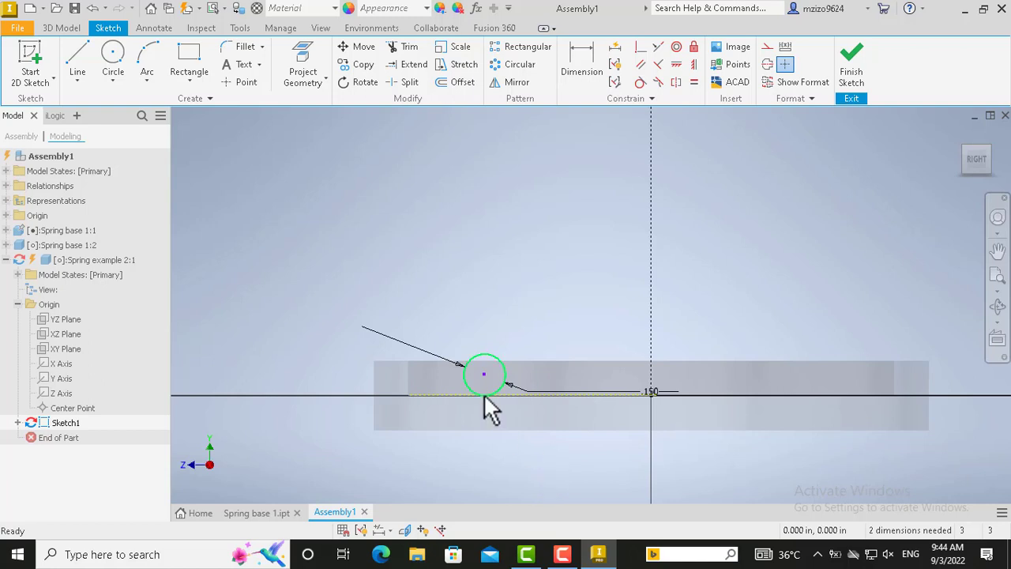
pyautogui.moveTo(484, 373); pyautogui.dragTo(429, 373)
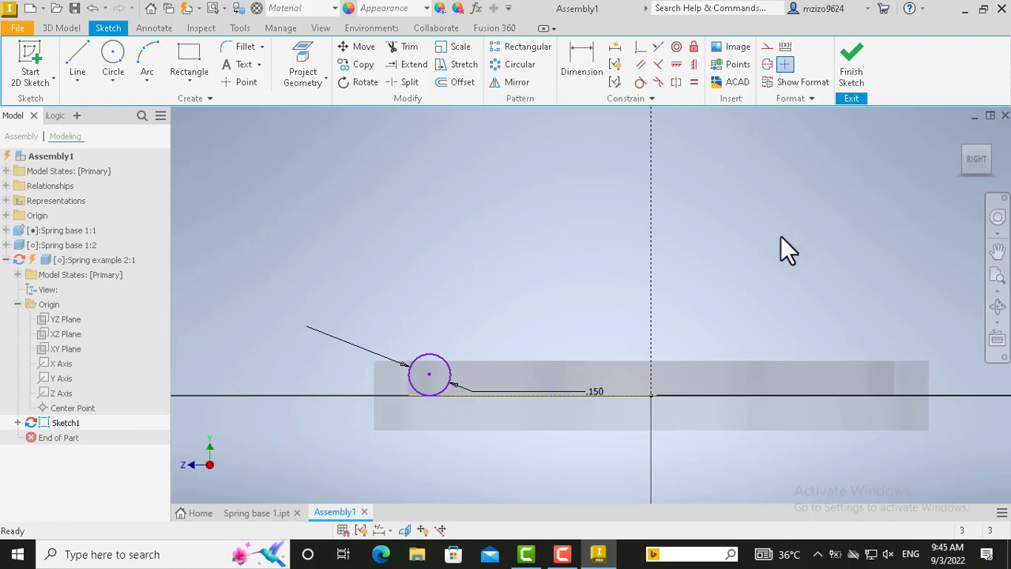
pyautogui.click(853, 57)
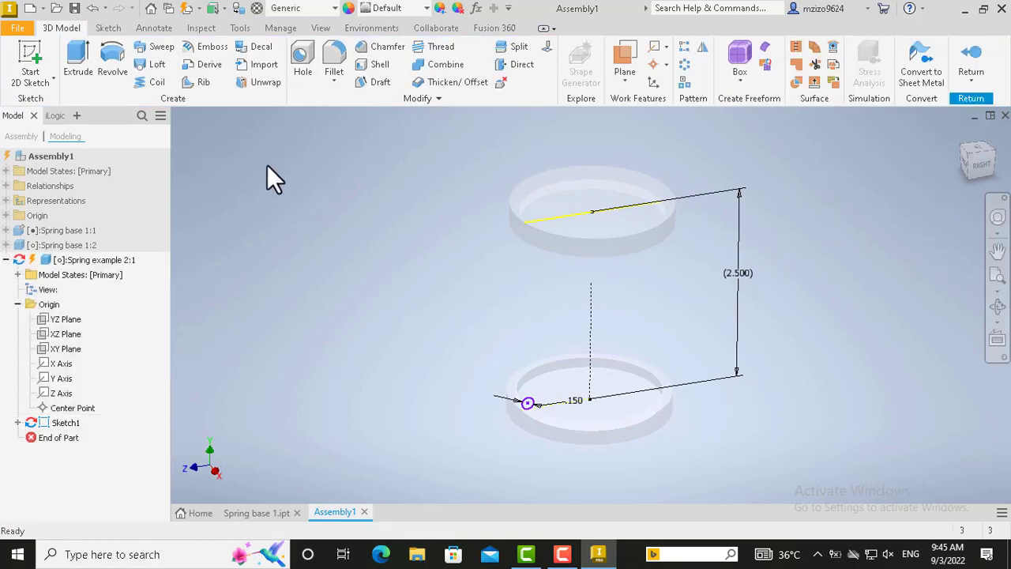
# - Set up a coil of the wire circle with the Revolution and Height method, linking its height to the driven dimension between the discs
pyautogui.click(157, 79)
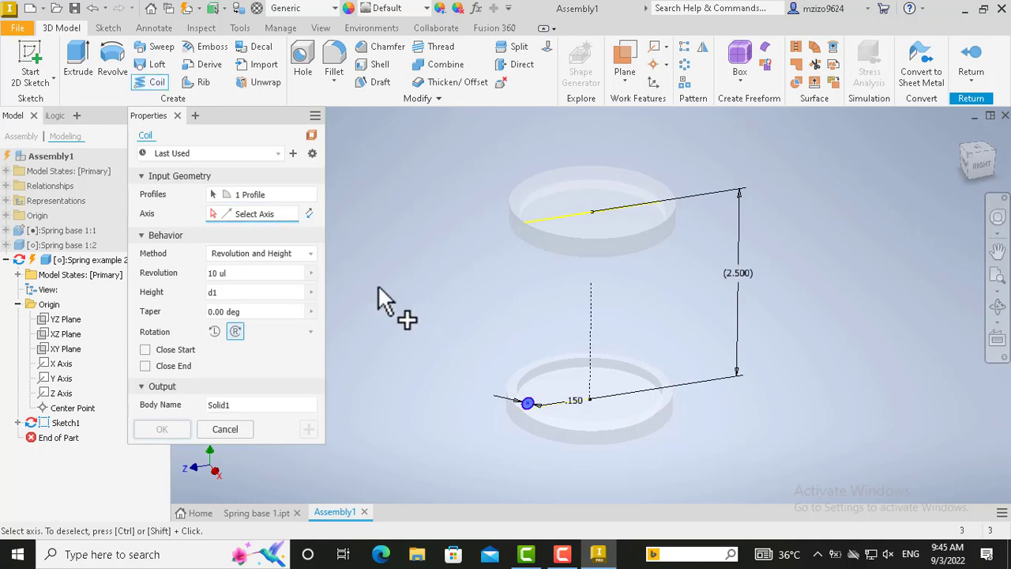
pyautogui.click(308, 254)
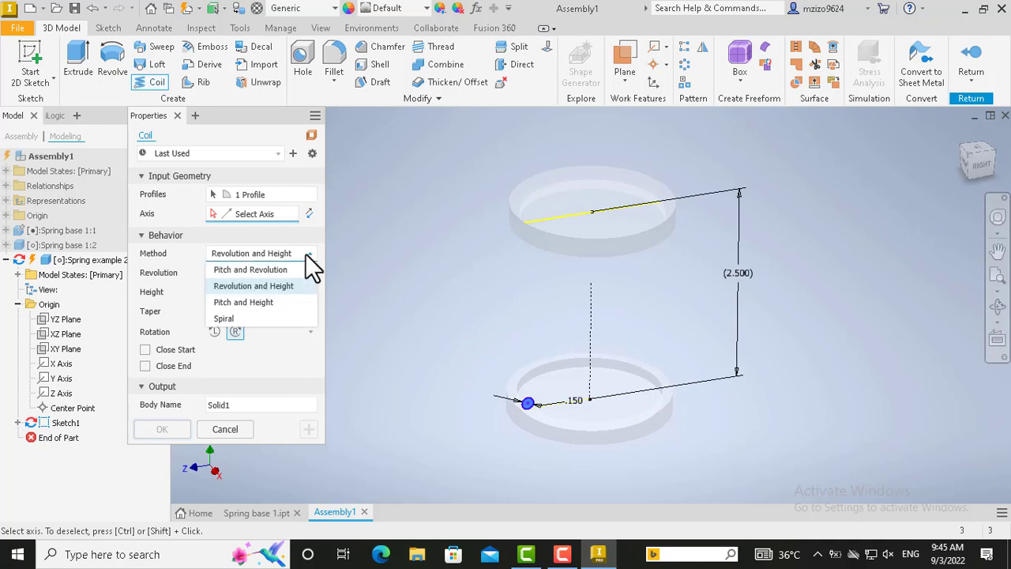
pyautogui.click(260, 286)
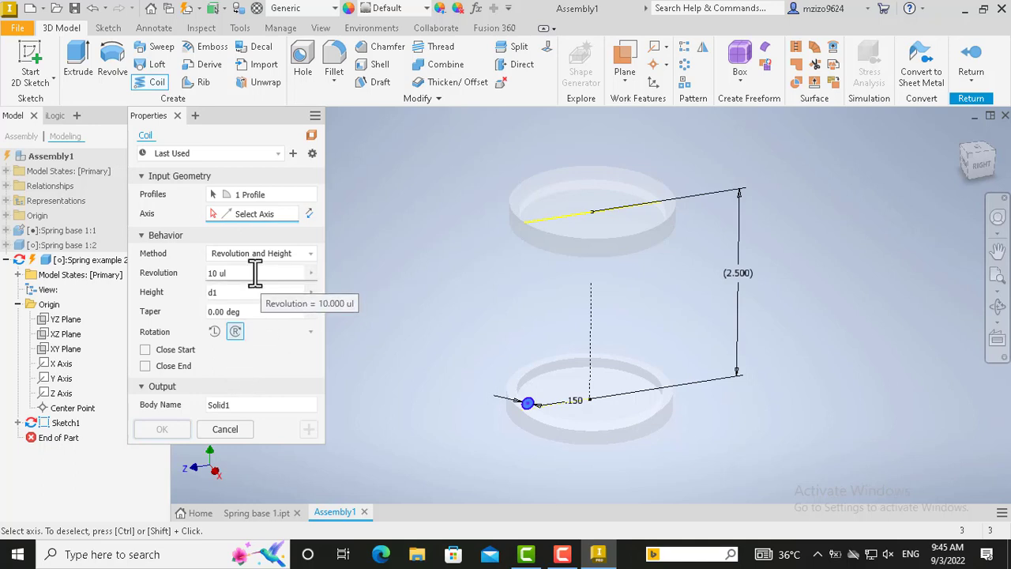
pyautogui.click(309, 289)
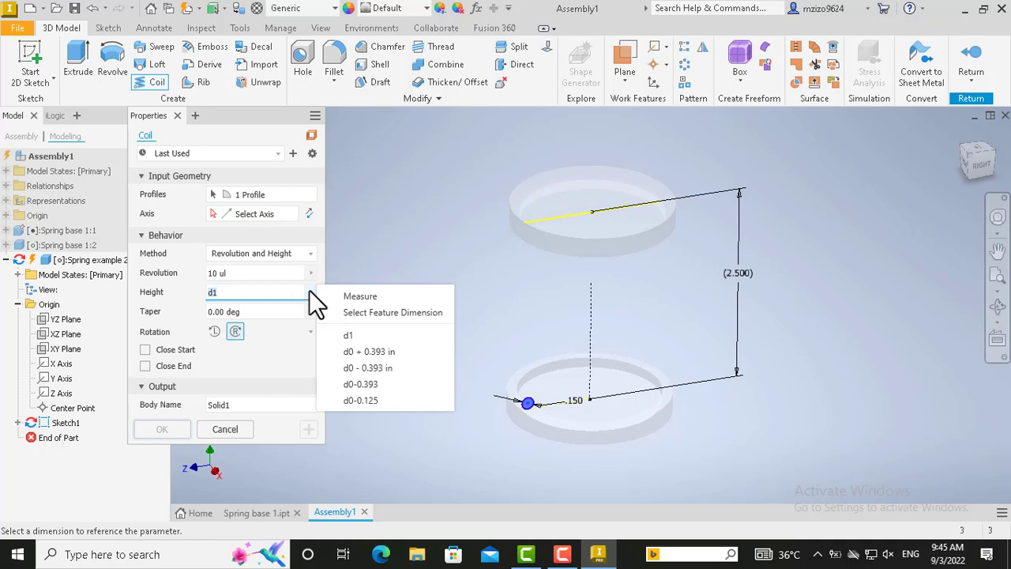
pyautogui.click(379, 312)
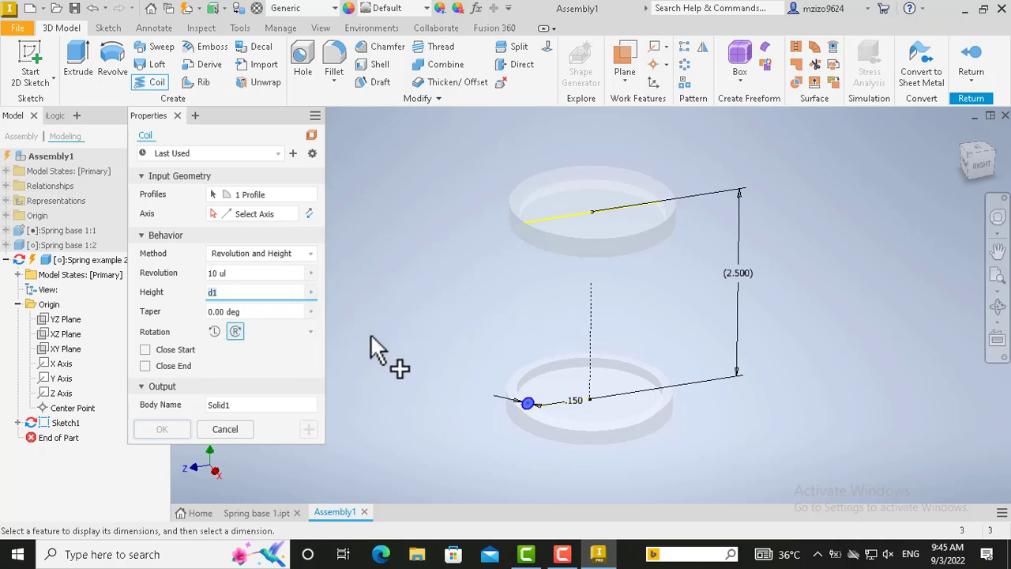
pyautogui.click(310, 291)
pyautogui.click(438, 313)
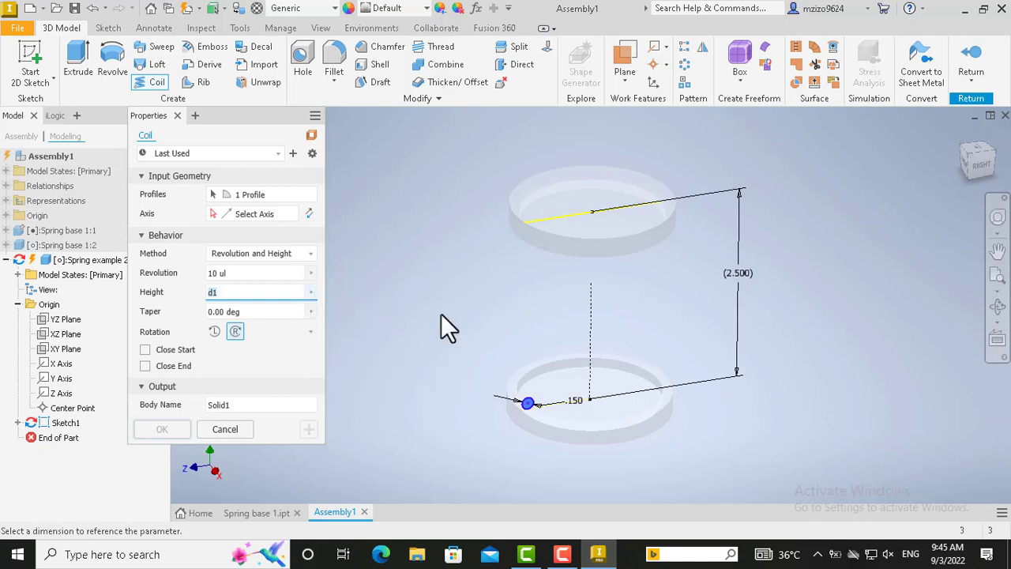
pyautogui.click(748, 279)
# - Try the coil around the vertical dashed centreline at the full driven height, check it from the right view, and undo it
pyautogui.click(213, 213)
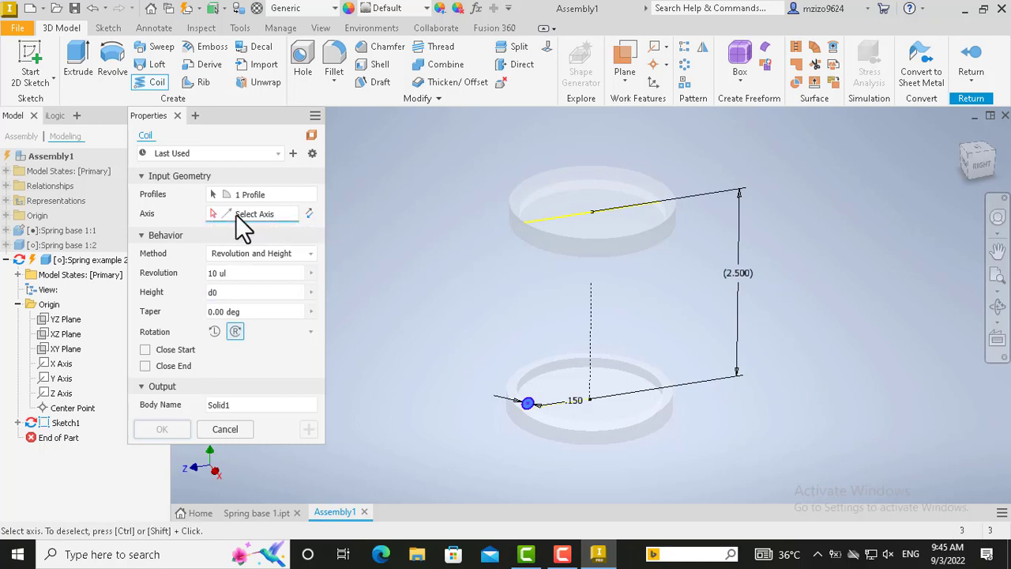
pyautogui.click(593, 329)
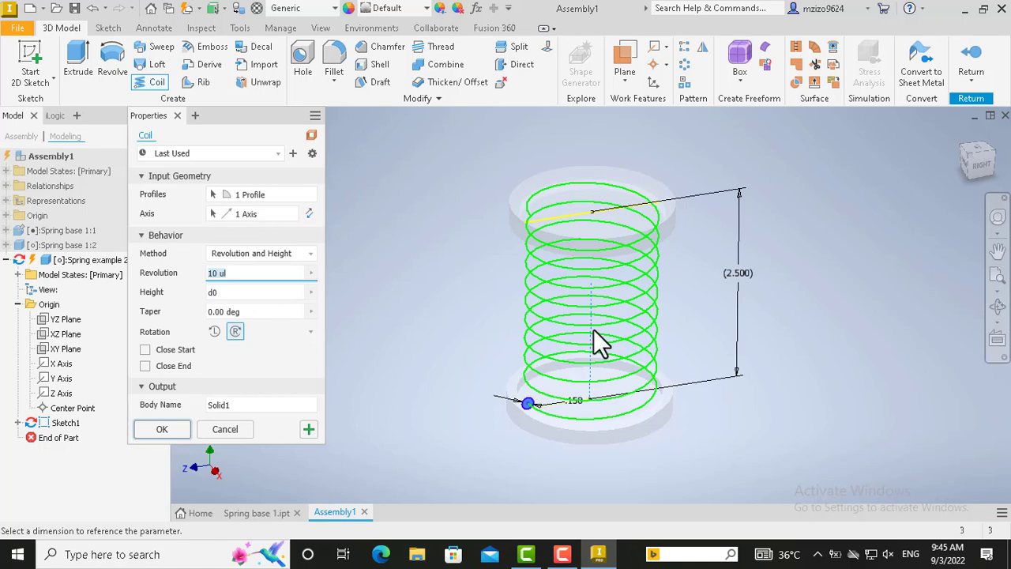
pyautogui.click(985, 170)
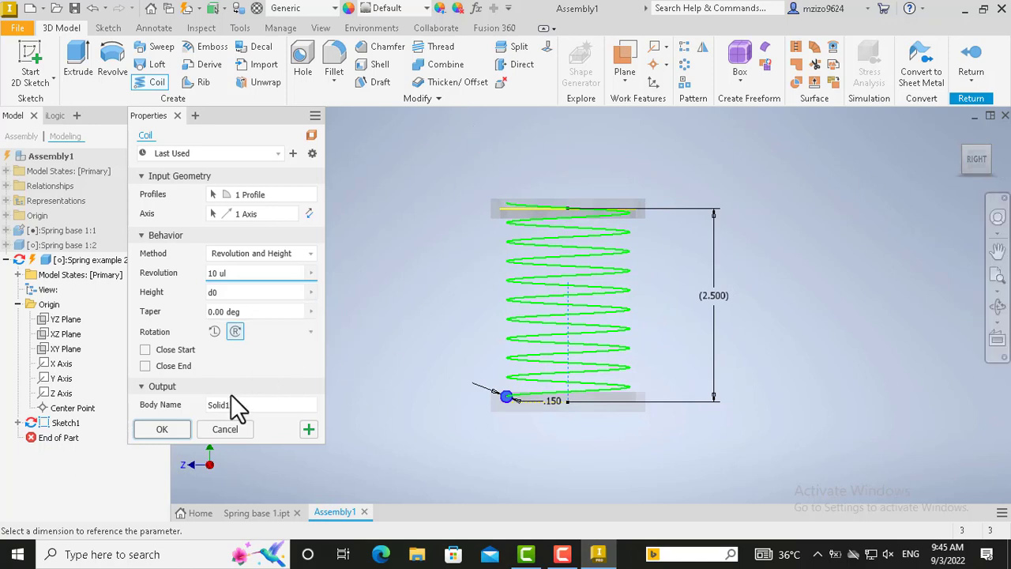
pyautogui.click(161, 431)
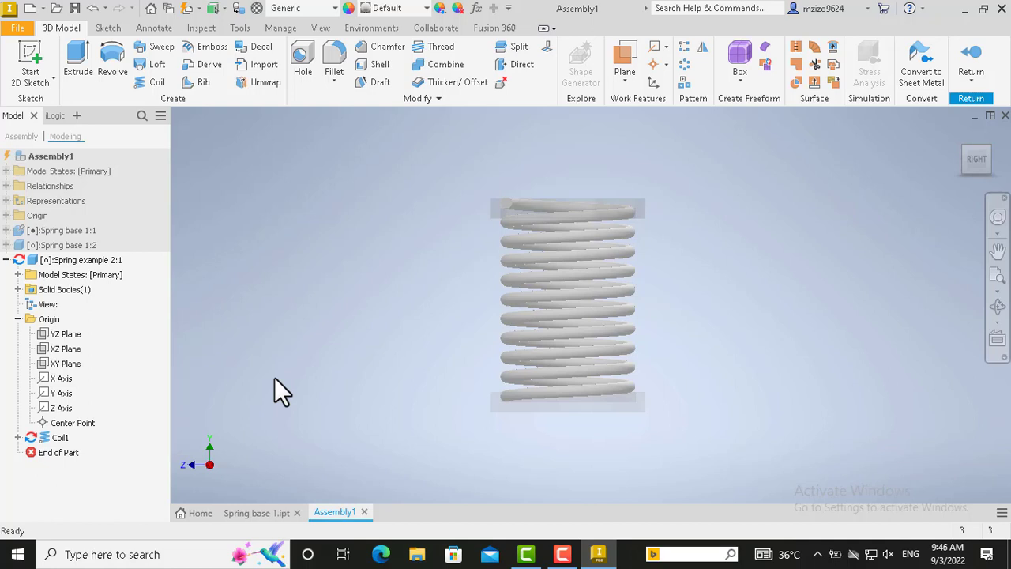
pyautogui.click(92, 10)
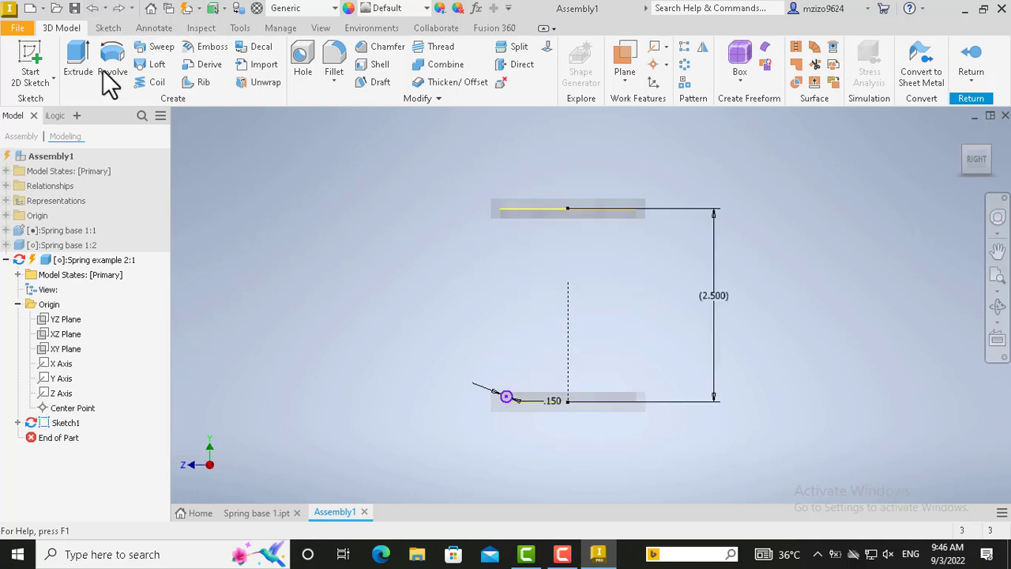
# - Start a new coil of the wire circle and set its height to the driven dimension minus an allowance, d0-0.125
pyautogui.click(151, 82)
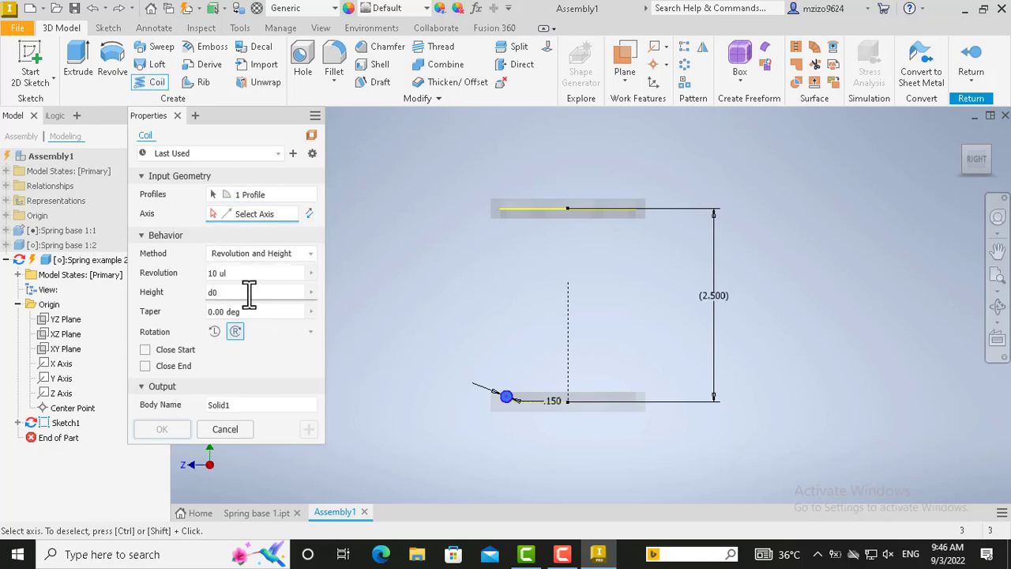
pyautogui.click(310, 292)
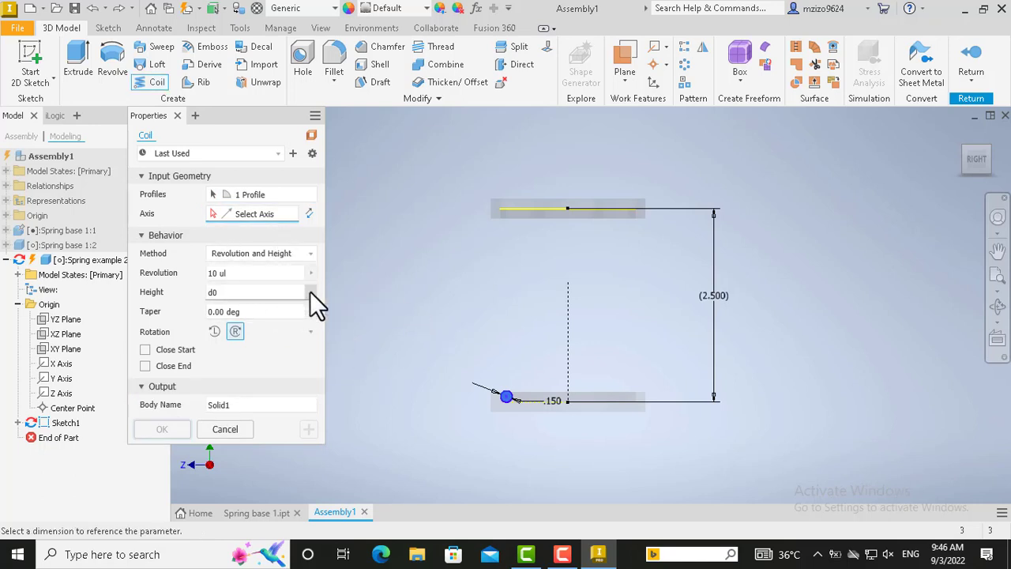
pyautogui.click(392, 313)
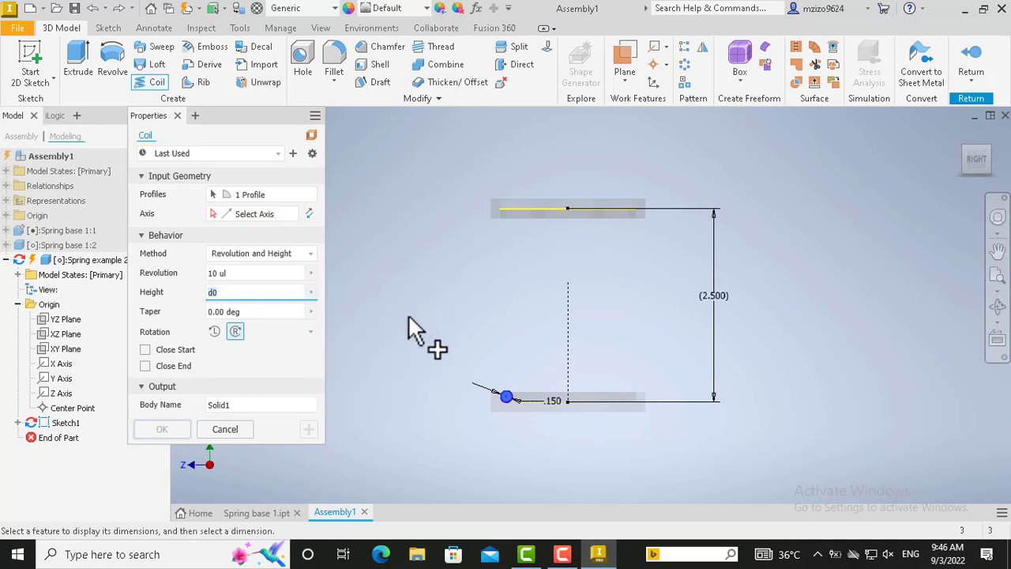
pyautogui.click(308, 292)
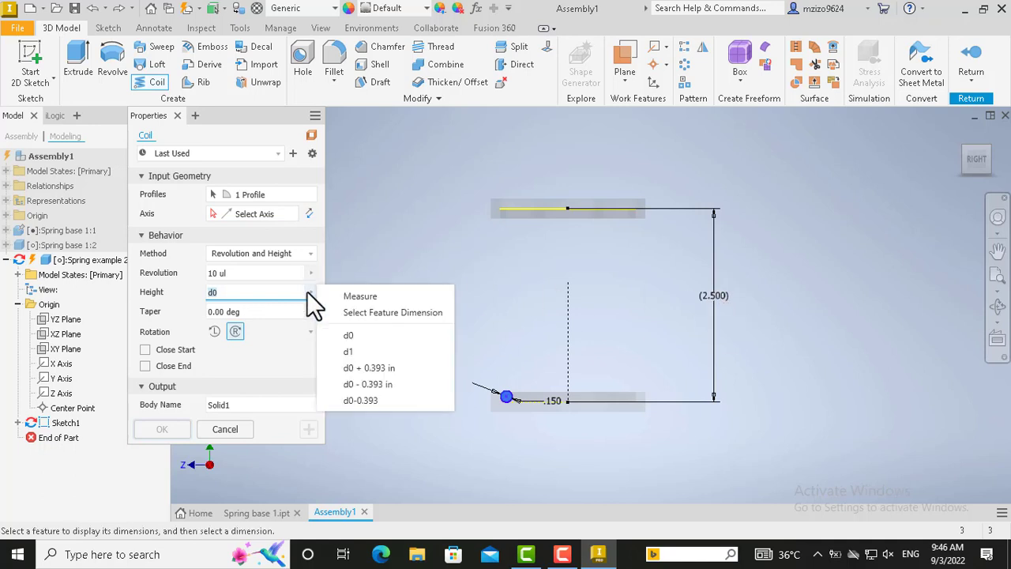
pyautogui.click(393, 314)
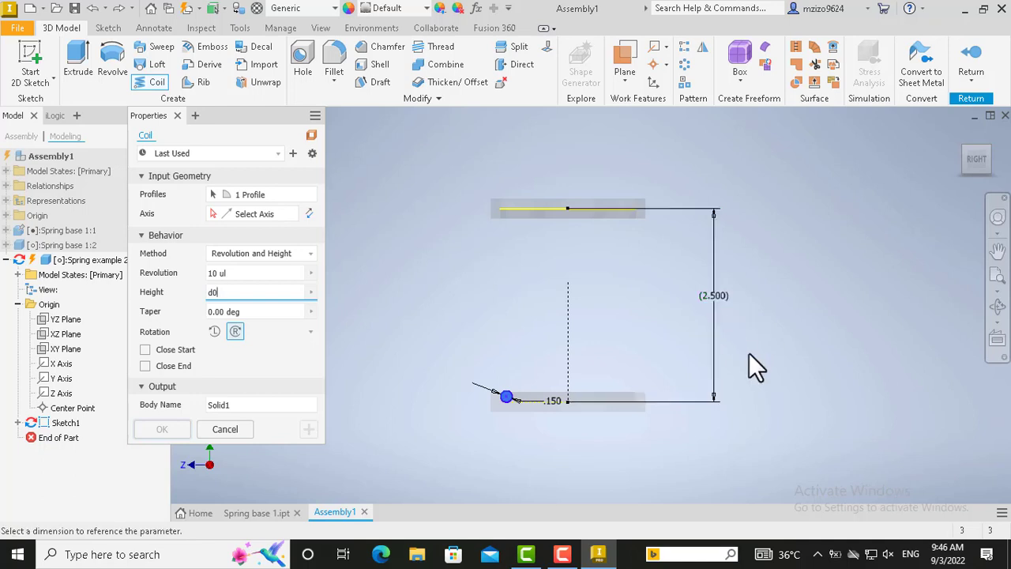
pyautogui.write('-')
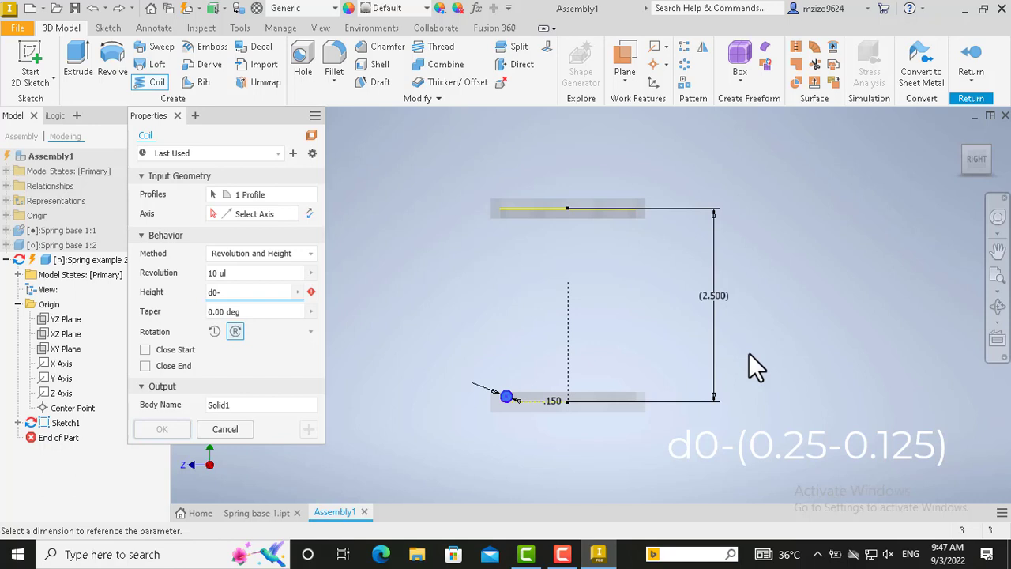
pyautogui.write('0.125')
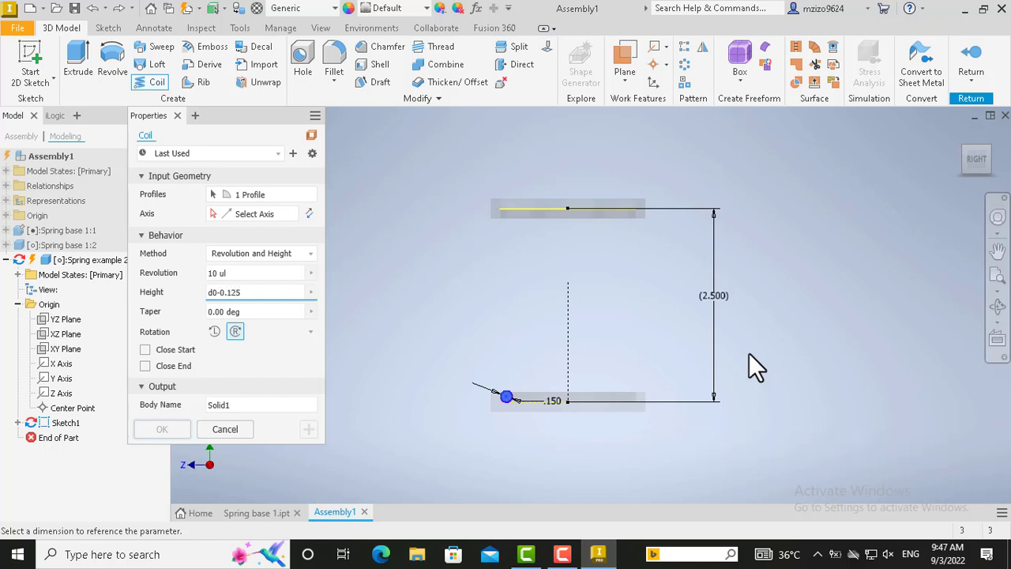
# - Use the vertical dashed centreline as the coil axis and create the 10-revolution spring
pyautogui.click(220, 213)
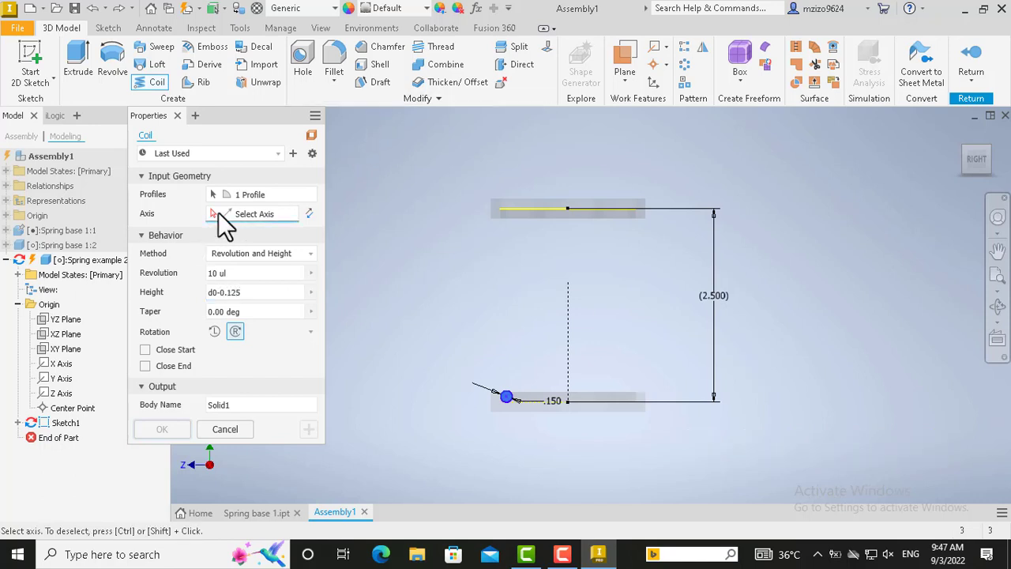
pyautogui.click(566, 385)
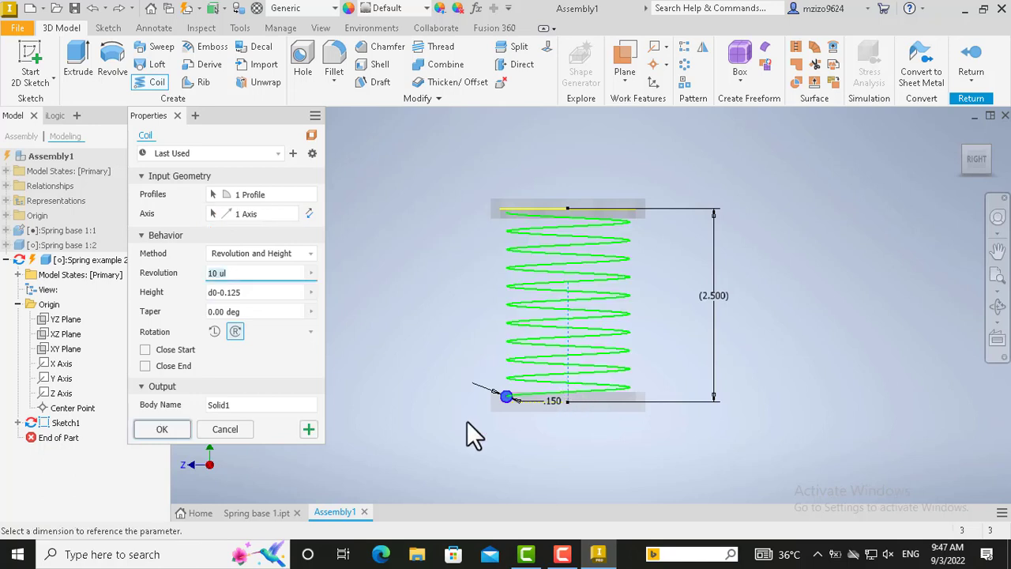
pyautogui.click(166, 428)
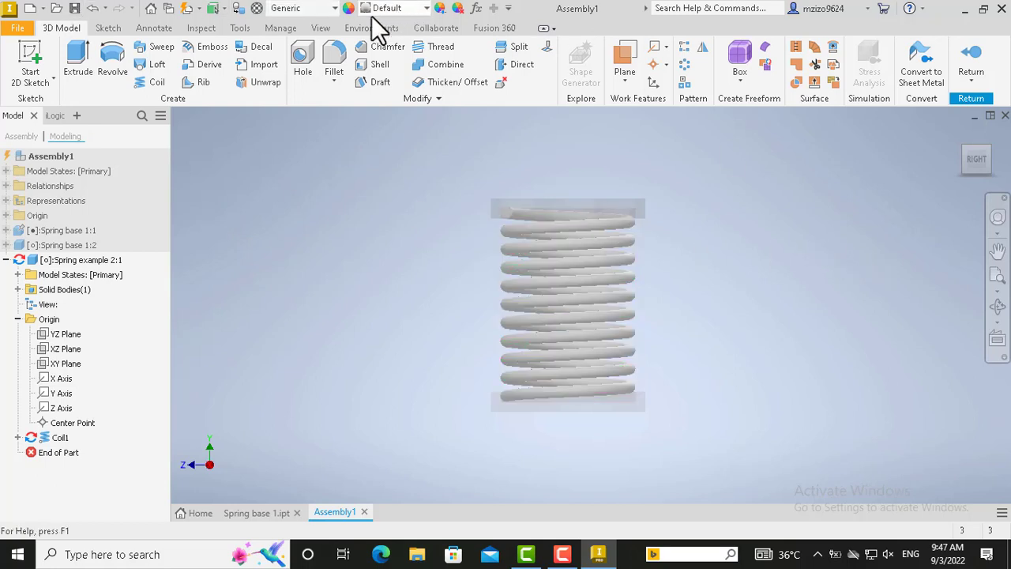
# - Preview a half section view on the spring part's YZ Plane and examine how the coil fits the lower disc's recess
pyautogui.click(322, 28)
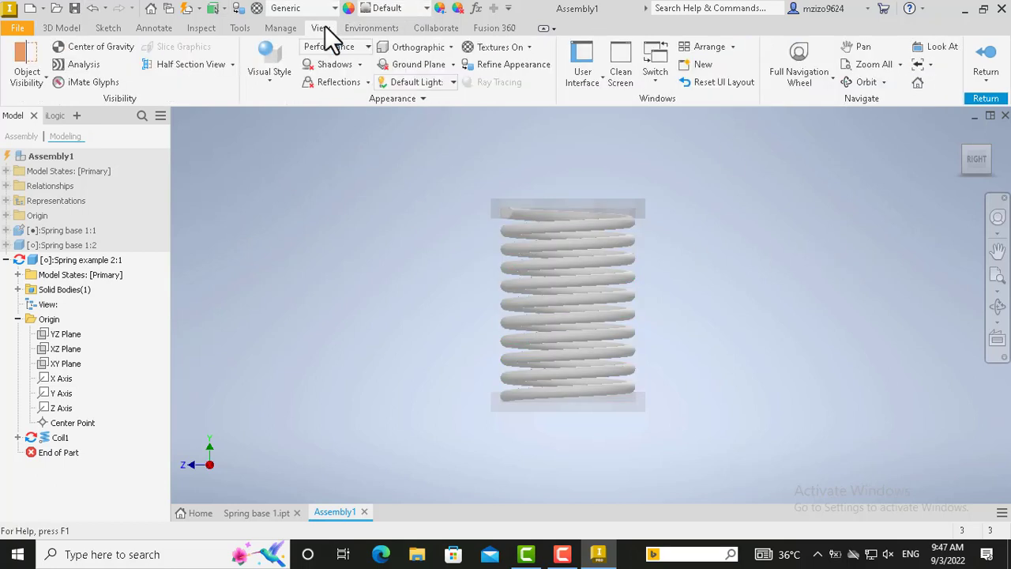
pyautogui.click(195, 64)
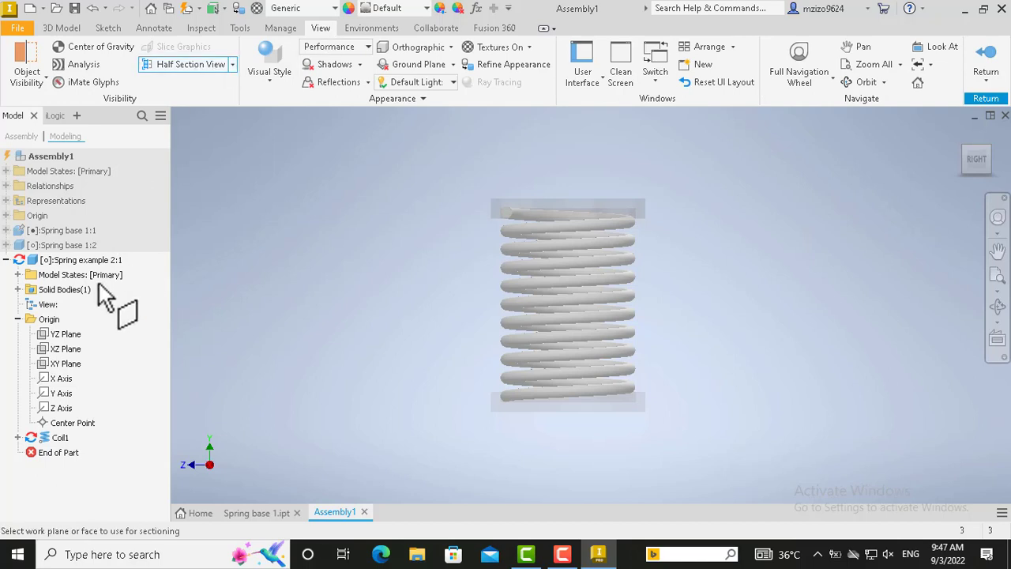
pyautogui.click(67, 335)
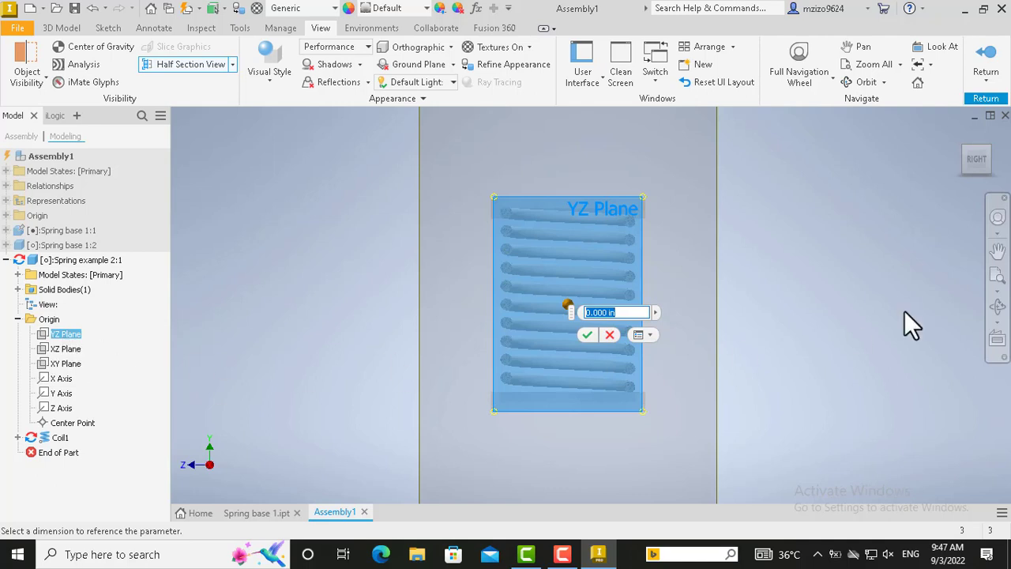
pyautogui.scroll(5, 594, 299)
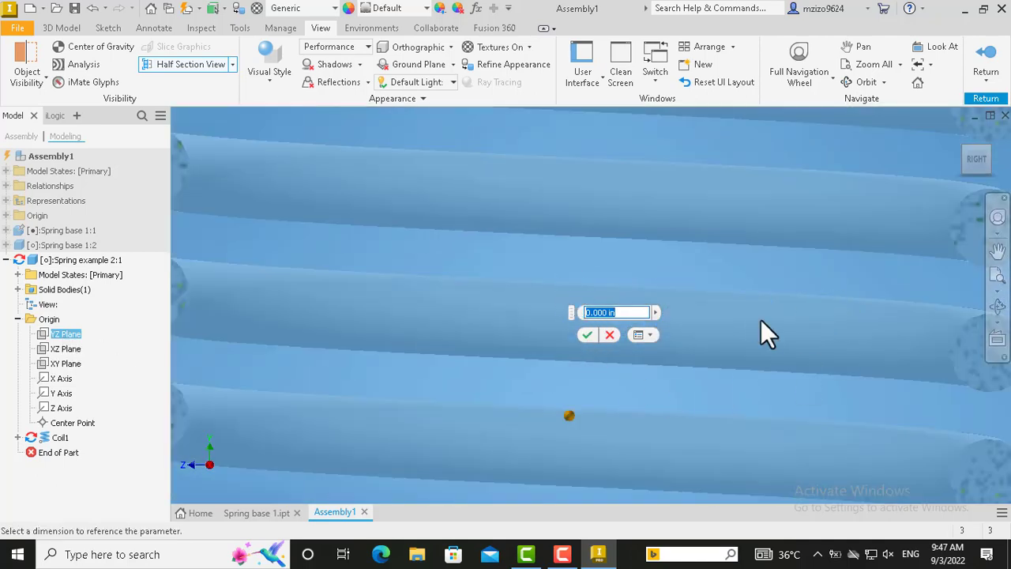
pyautogui.scroll(-5, 761, 342)
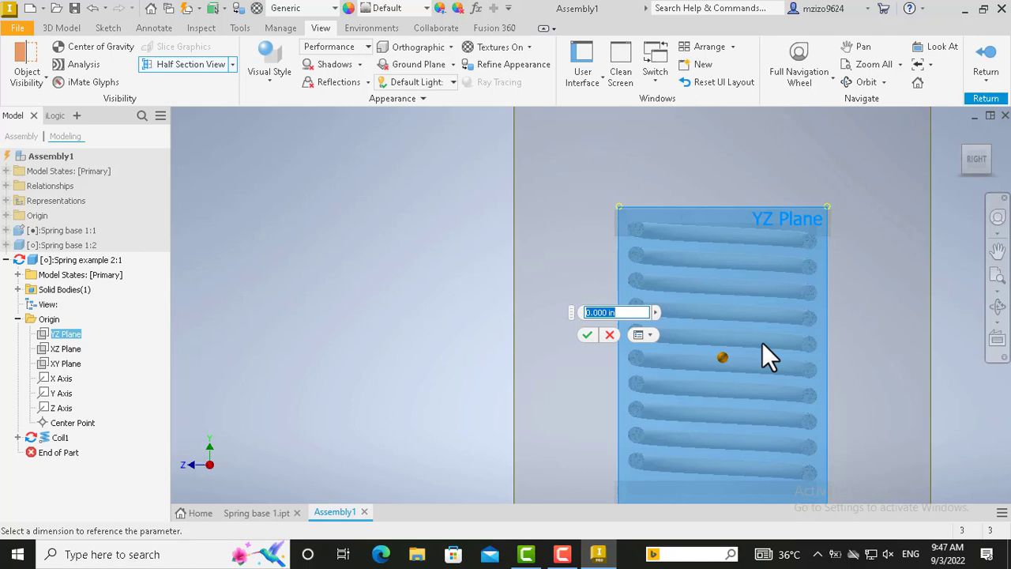
pyautogui.click(997, 251)
pyautogui.moveTo(773, 388); pyautogui.dragTo(687, 260)
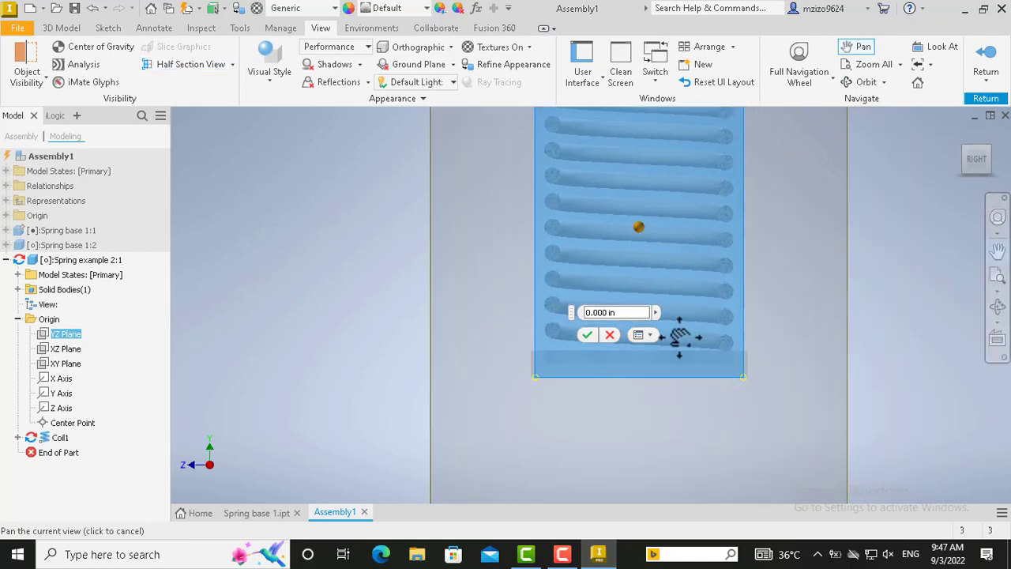
pyautogui.scroll(3, 679, 337)
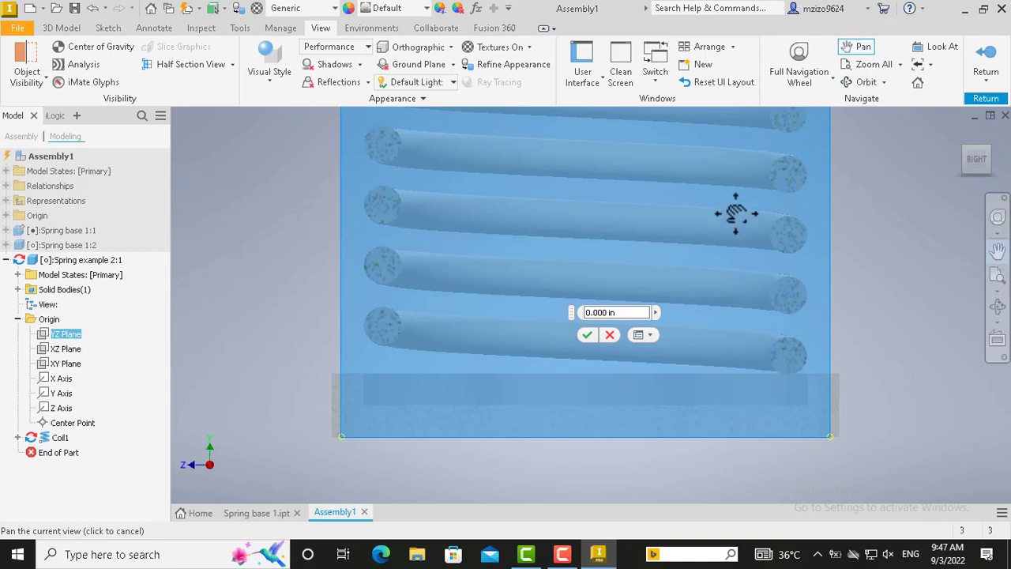
pyautogui.scroll(-6, 752, 253)
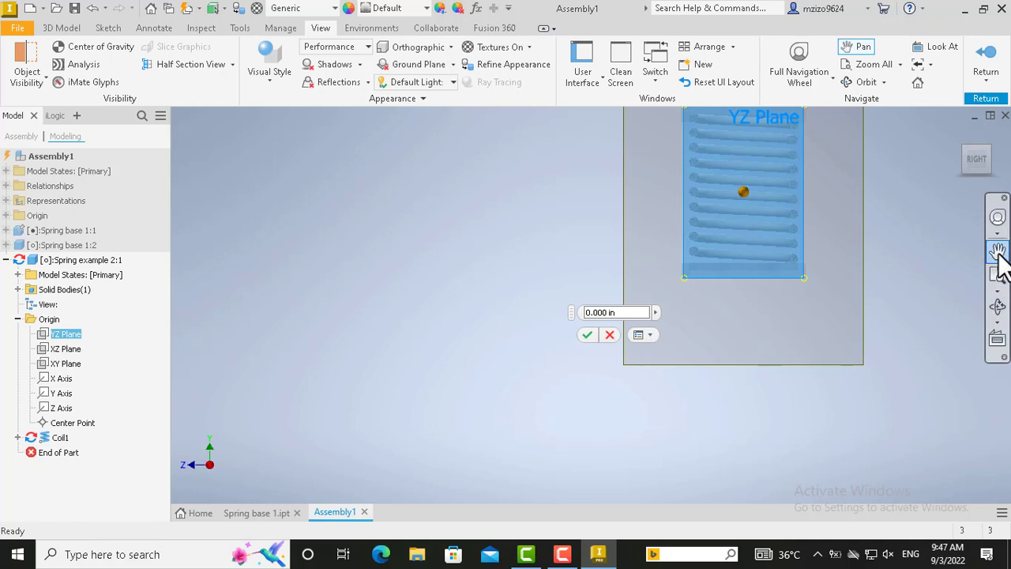
# - Examine how the sectioned coil fits the upper disc's recess and cancel the half section view
pyautogui.press('Escape')
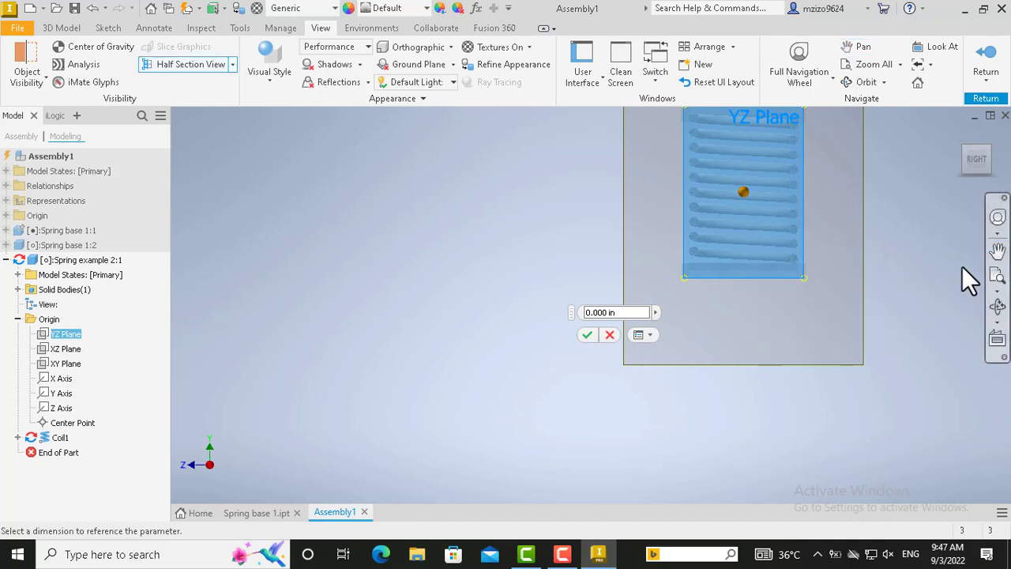
pyautogui.click(997, 250)
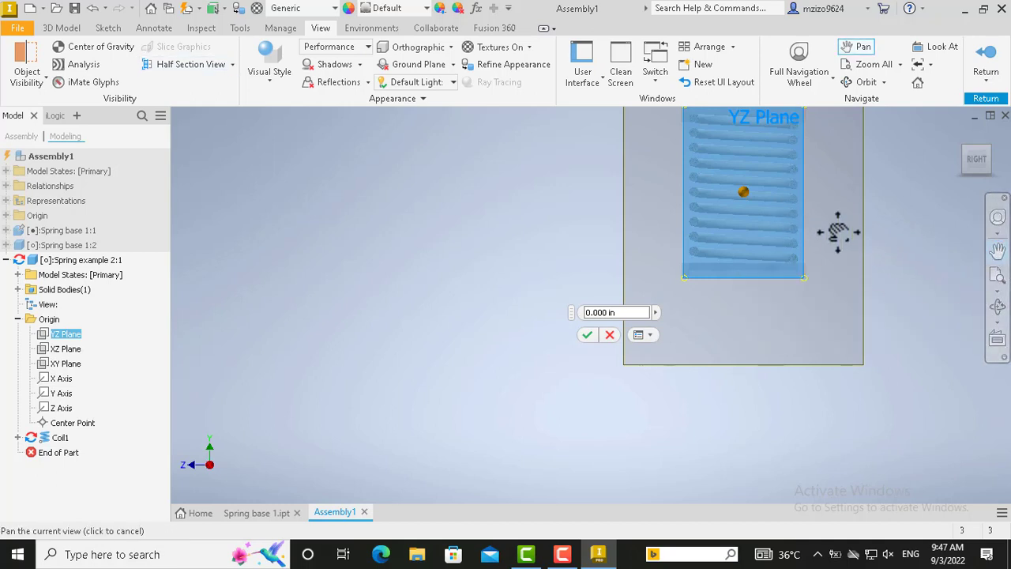
pyautogui.moveTo(810, 228); pyautogui.dragTo(789, 363)
pyautogui.scroll(-8, 661, 251)
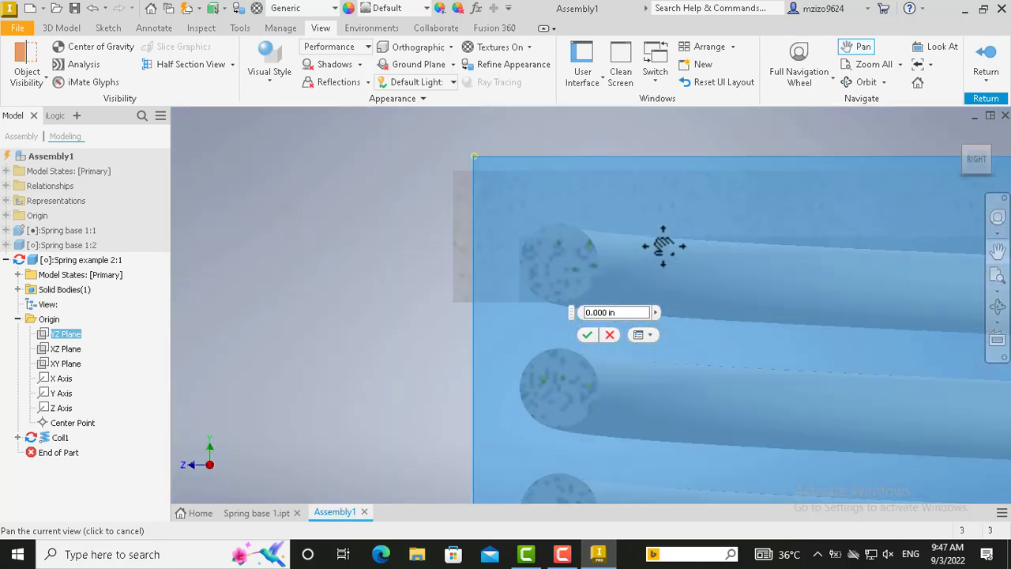
pyautogui.scroll(3, 693, 300)
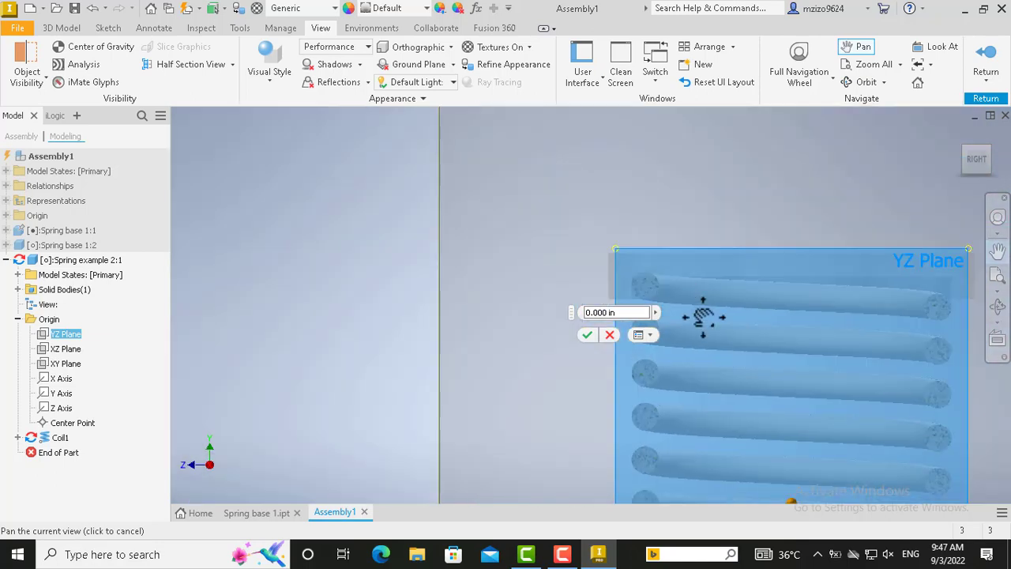
pyautogui.moveTo(769, 384); pyautogui.dragTo(677, 257)
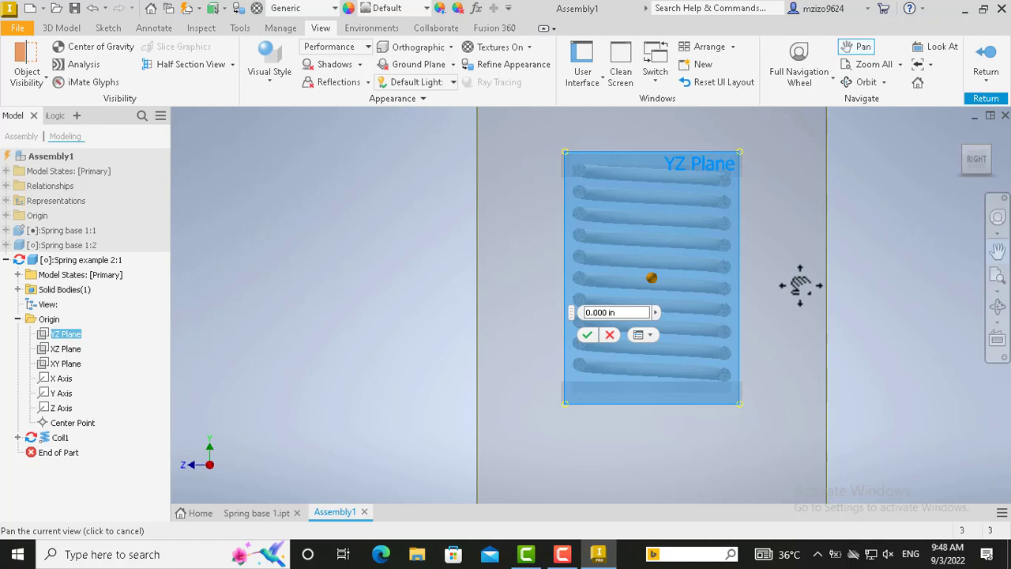
pyautogui.click(609, 334)
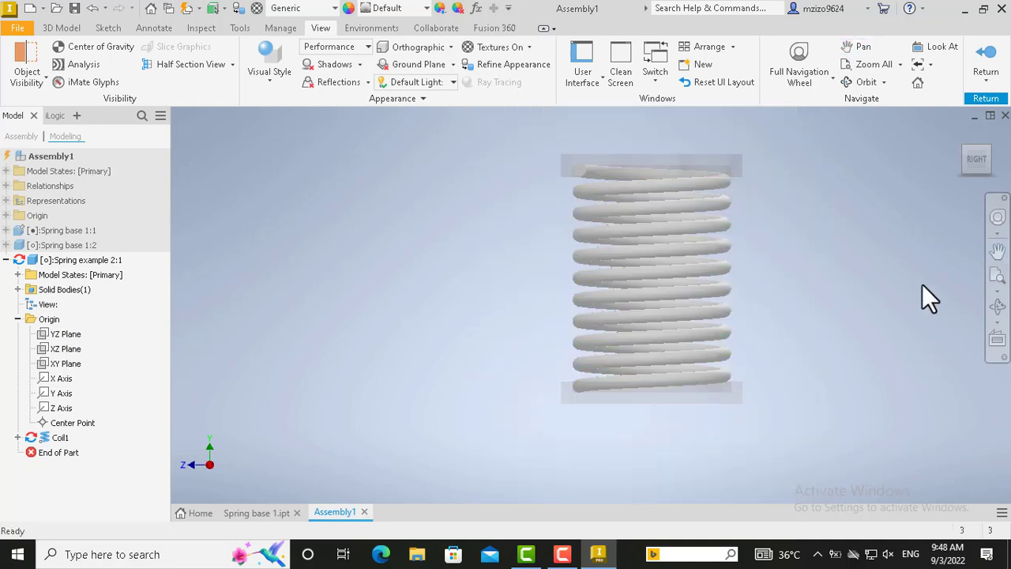
# - Finish editing the spring part, return to the assembly, and open the expanded Drive settings of the second base's Spring drive mate
pyautogui.click(994, 149)
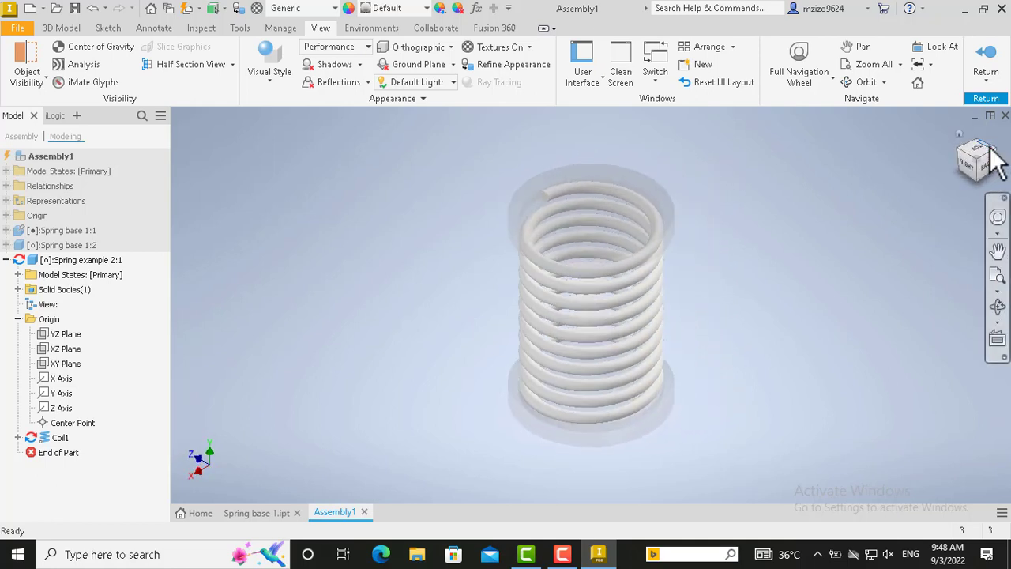
pyautogui.click(993, 59)
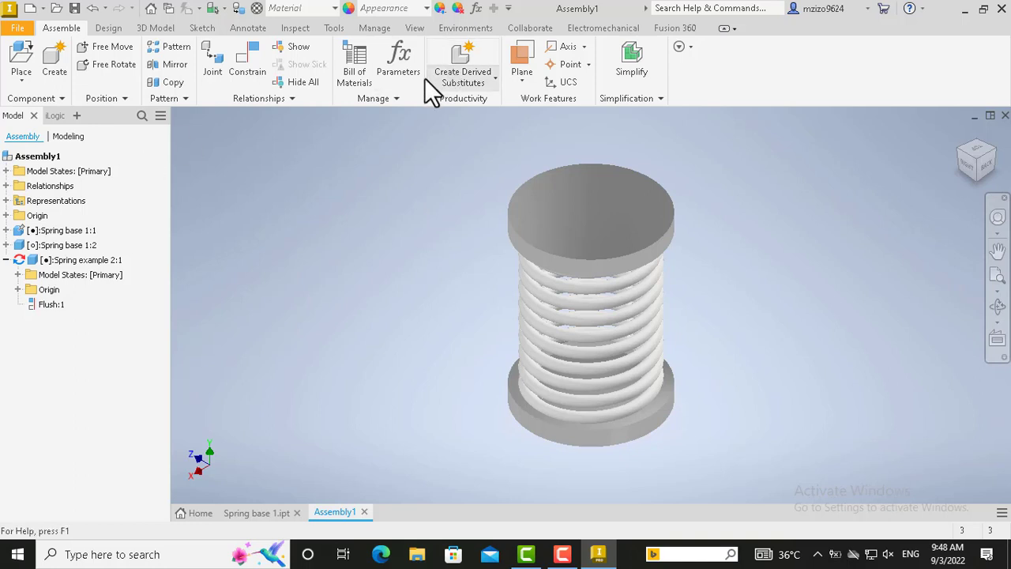
pyautogui.click(6, 245)
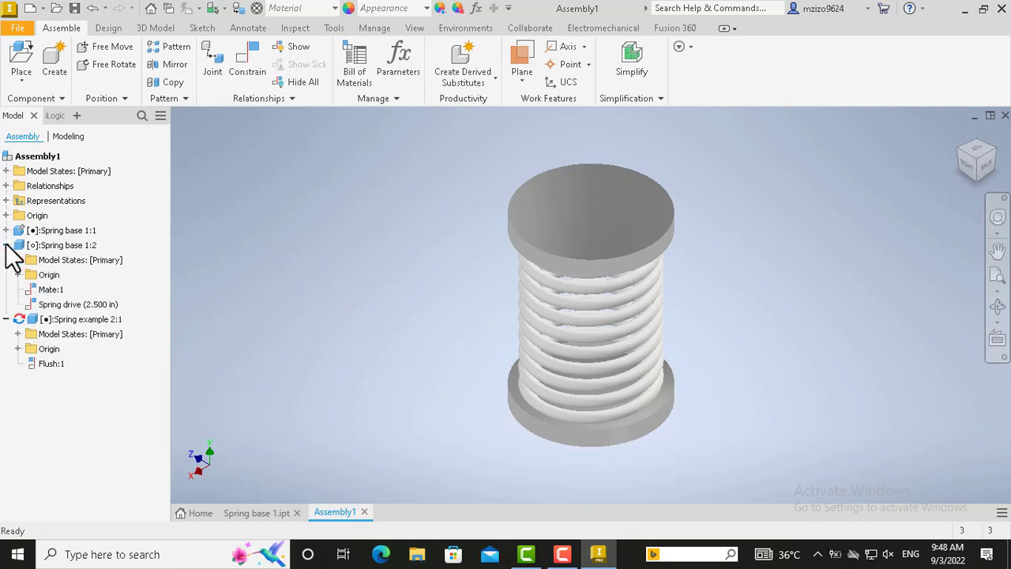
pyautogui.click(73, 303)
pyautogui.rightClick(73, 303)
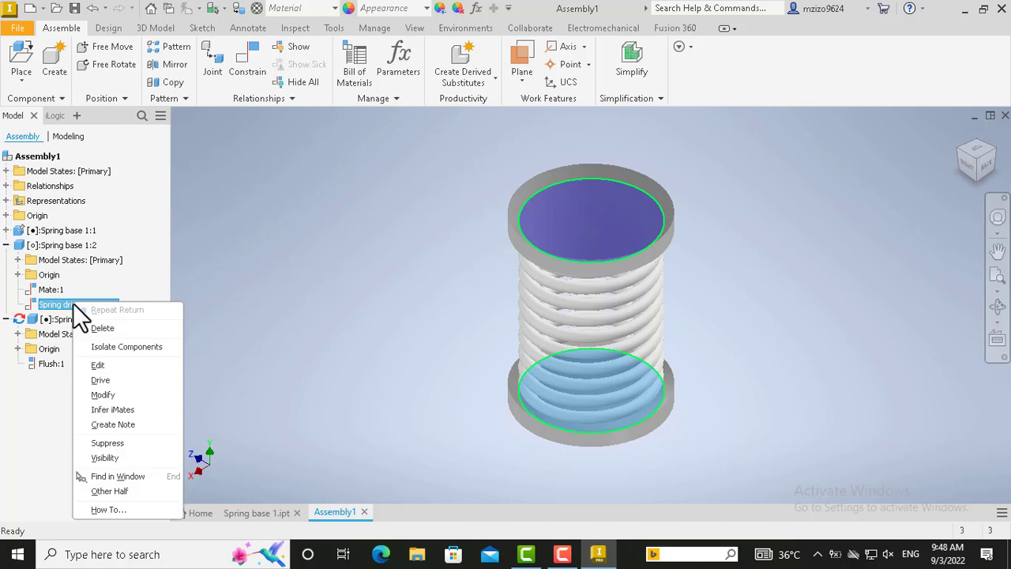
pyautogui.click(101, 379)
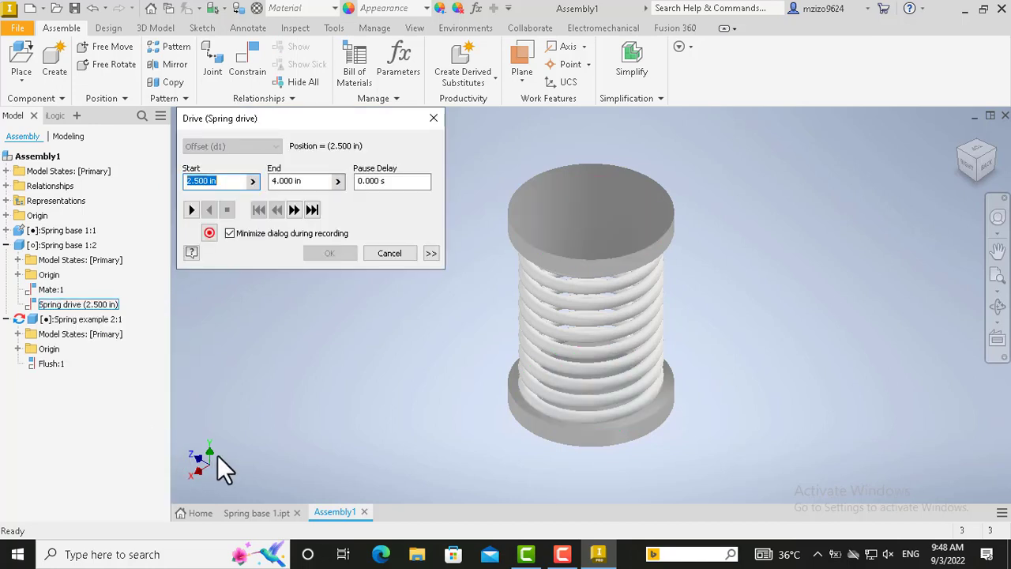
pyautogui.click(431, 253)
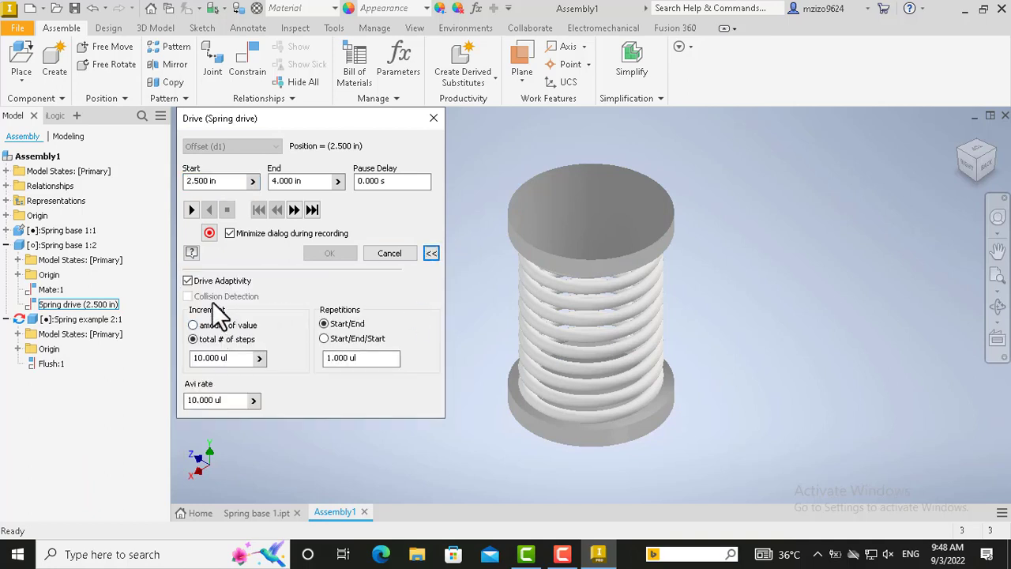
# - Drive the mate forward and in reverse between its start and end offsets, examine how the coil stretches and compresses, and close the Drive settings
pyautogui.click(191, 210)
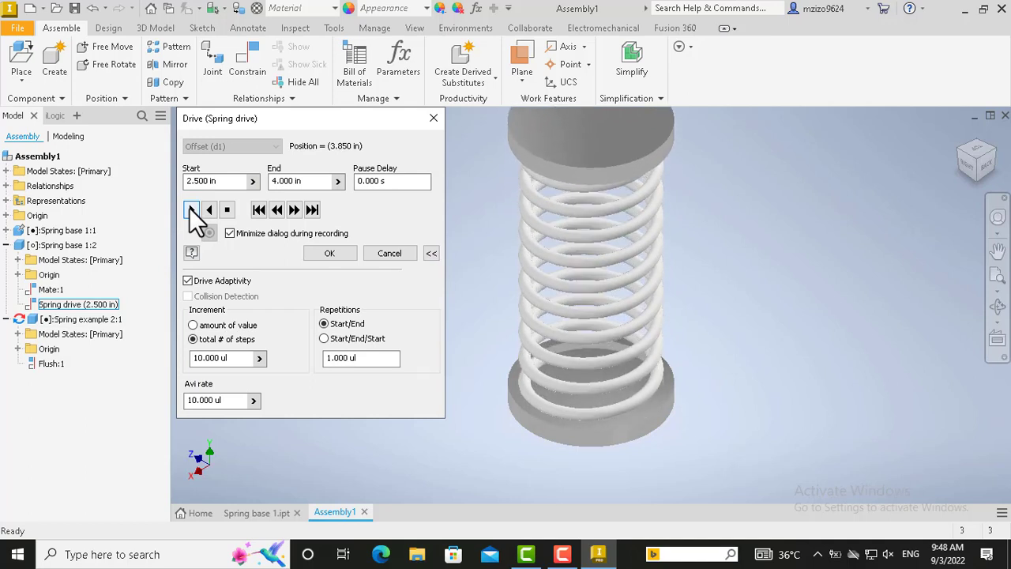
pyautogui.click(208, 210)
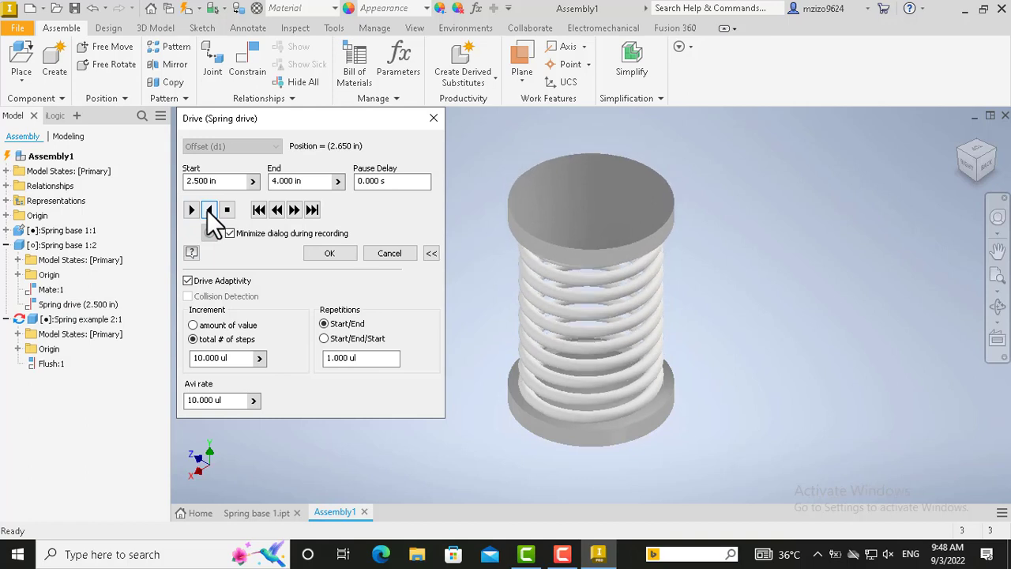
pyautogui.click(191, 209)
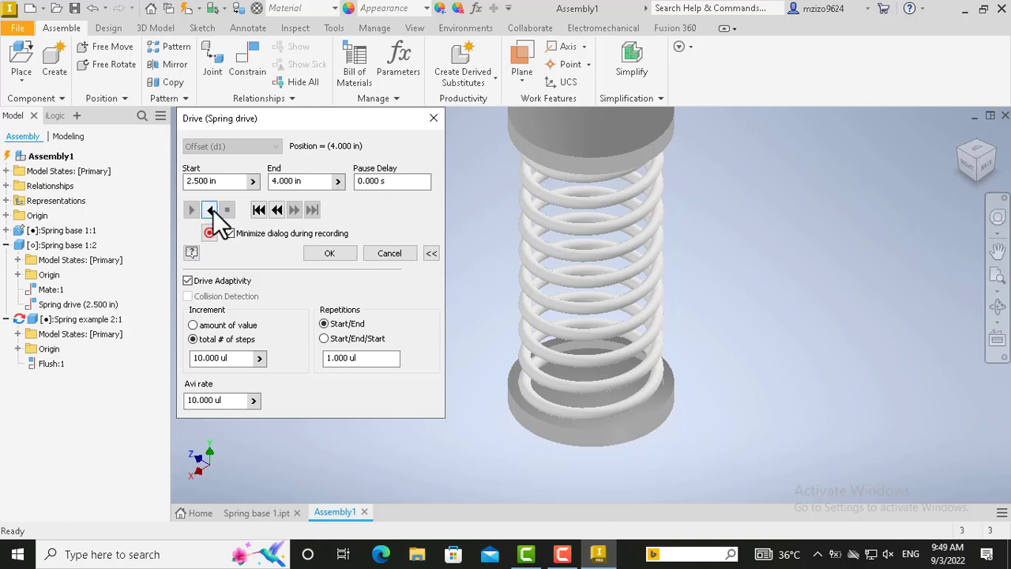
pyautogui.click(212, 209)
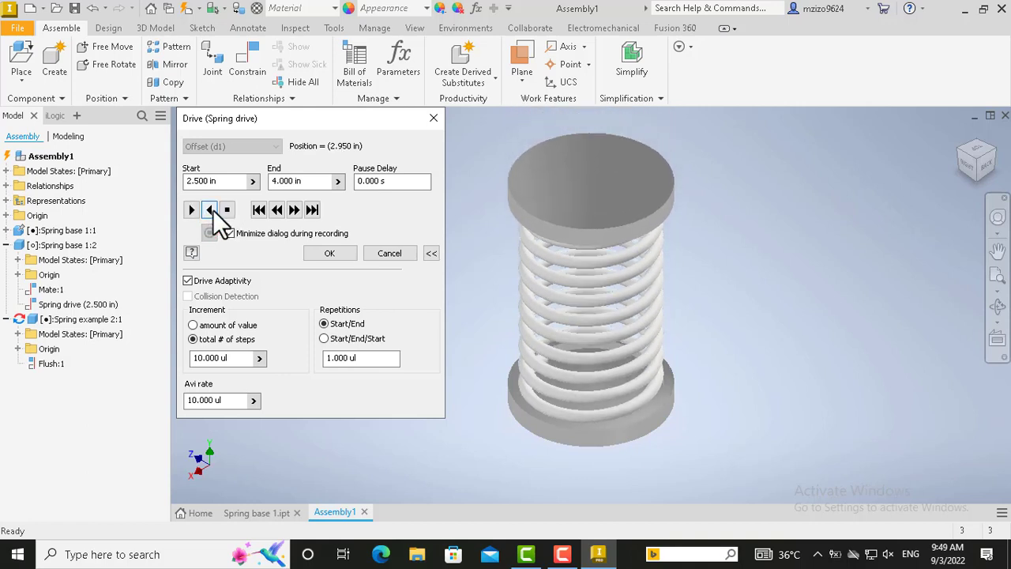
pyautogui.click(192, 210)
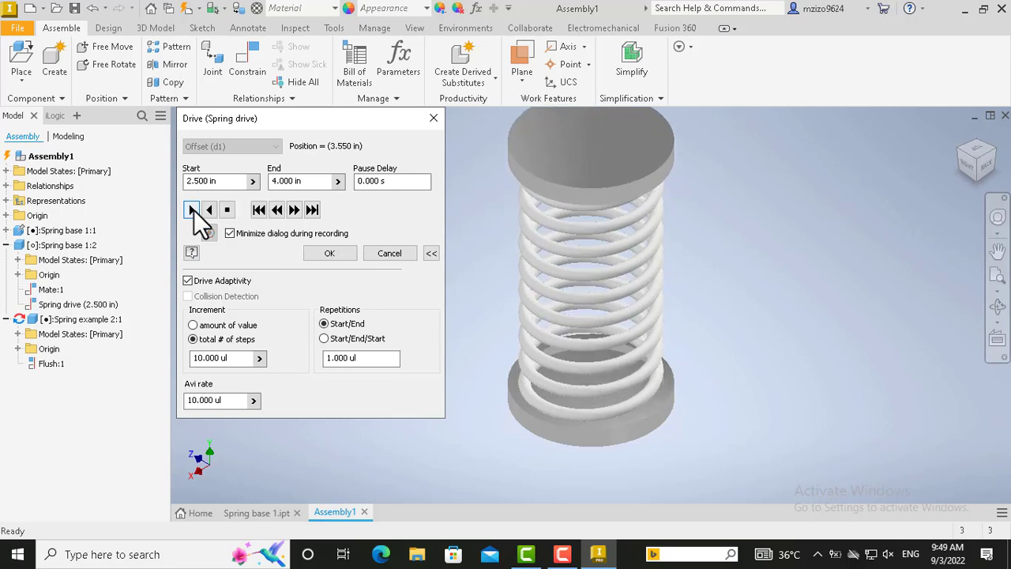
pyautogui.click(209, 210)
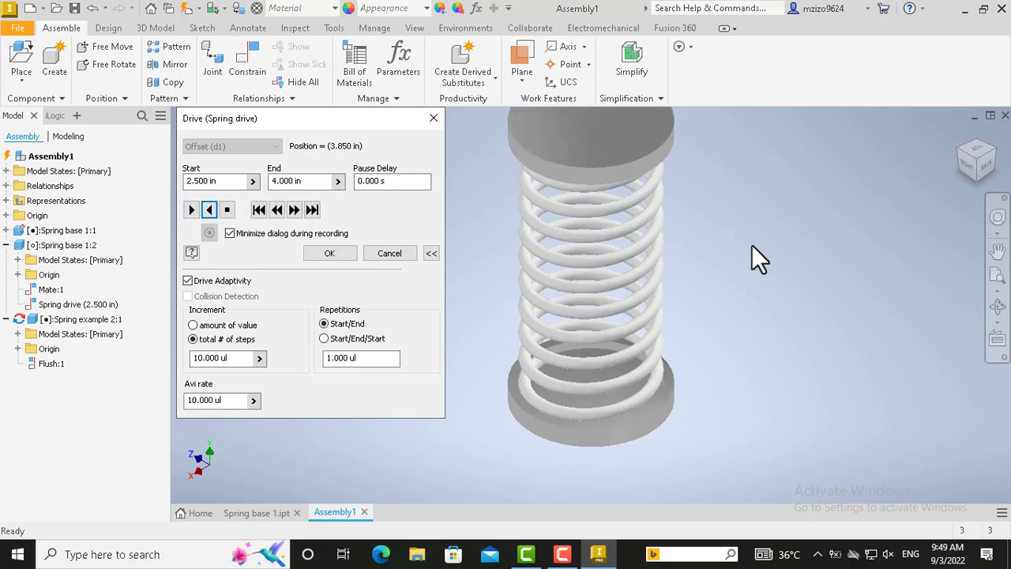
pyautogui.click(432, 118)
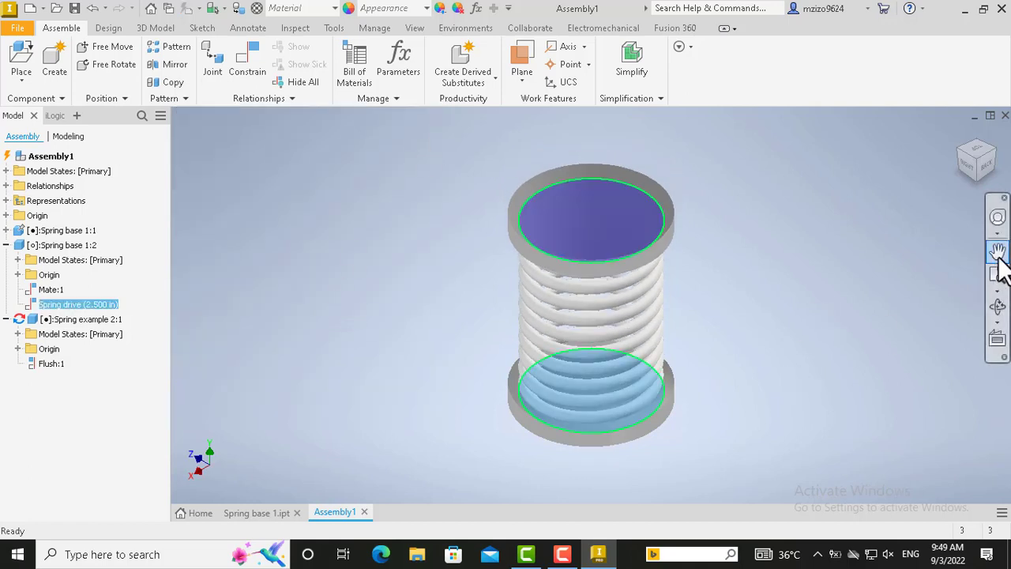
# - Select the coil spring part between the two discs in the assembly
pyautogui.click(997, 306)
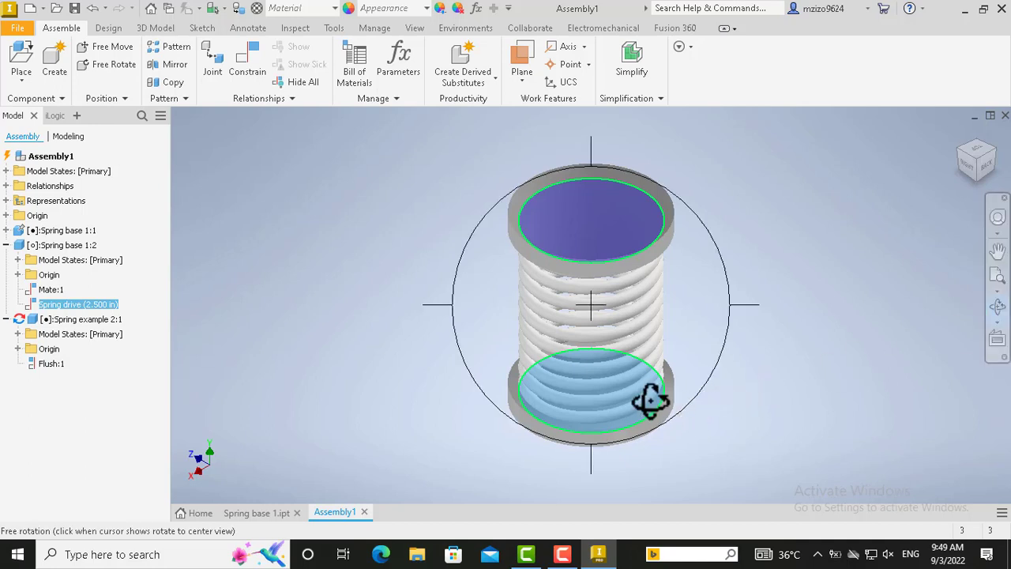
pyautogui.moveTo(650, 396); pyautogui.dragTo(676, 337)
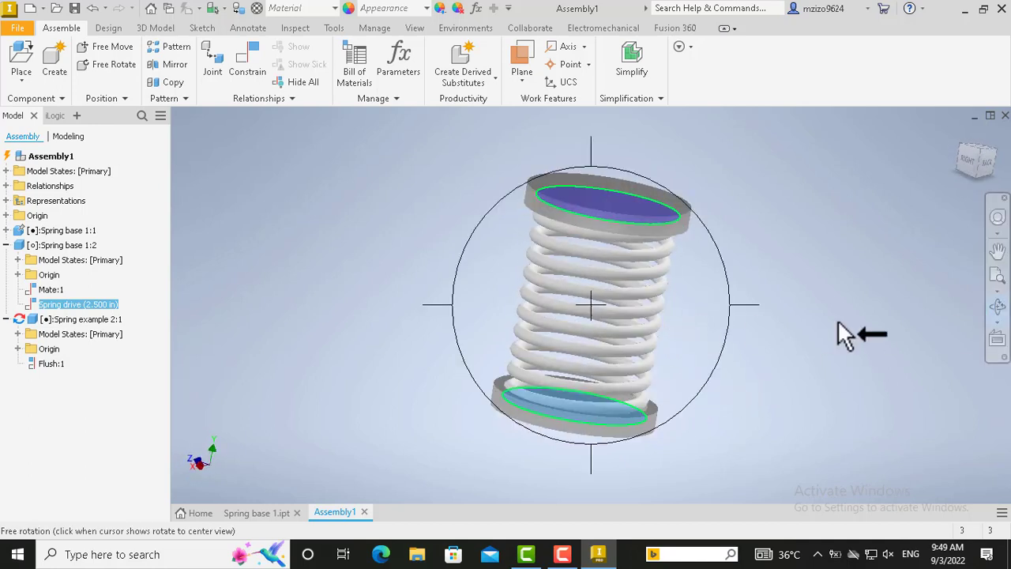
pyautogui.press('Escape')
pyautogui.click(597, 332)
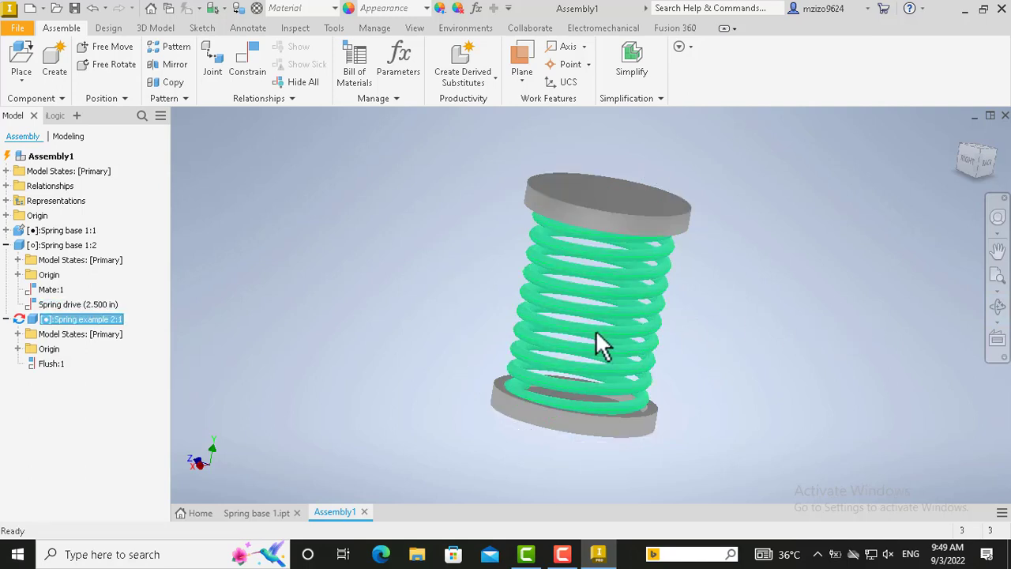